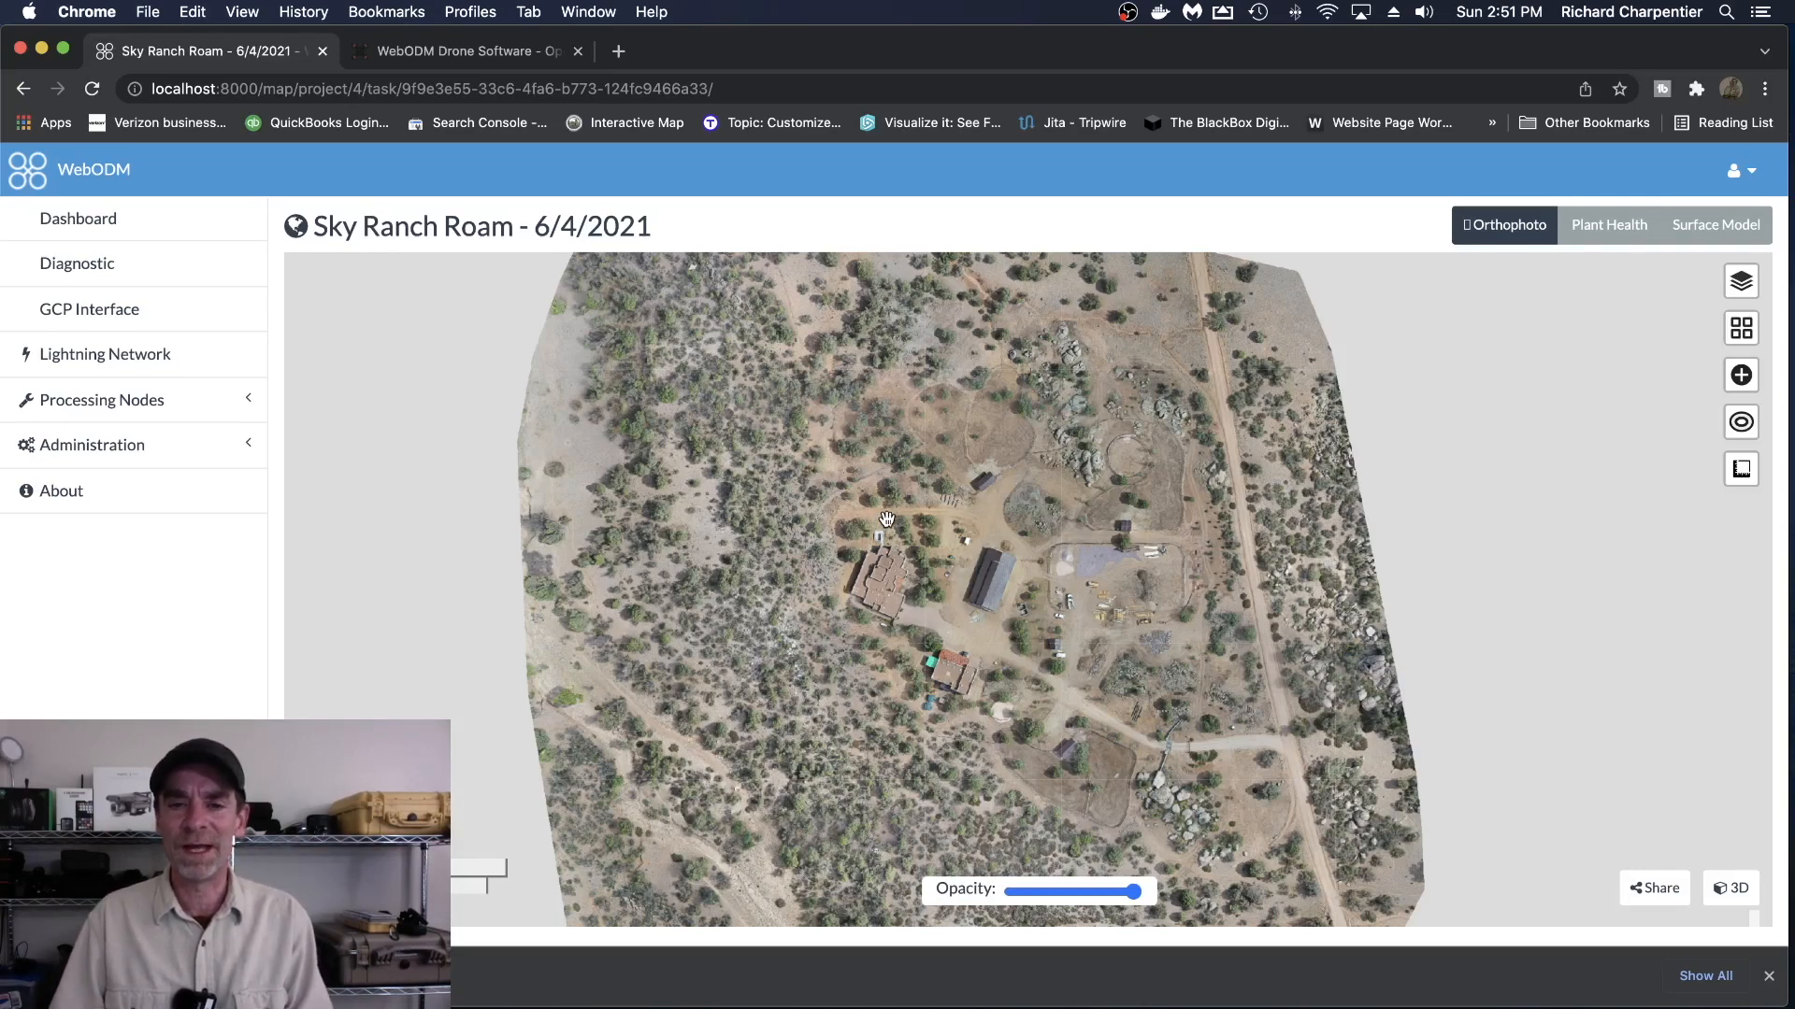
- Switch to the OpenDroneMap website and open the WebODM download page
scroll(887, 519, down, 1)
scroll(887, 519, up, 3)
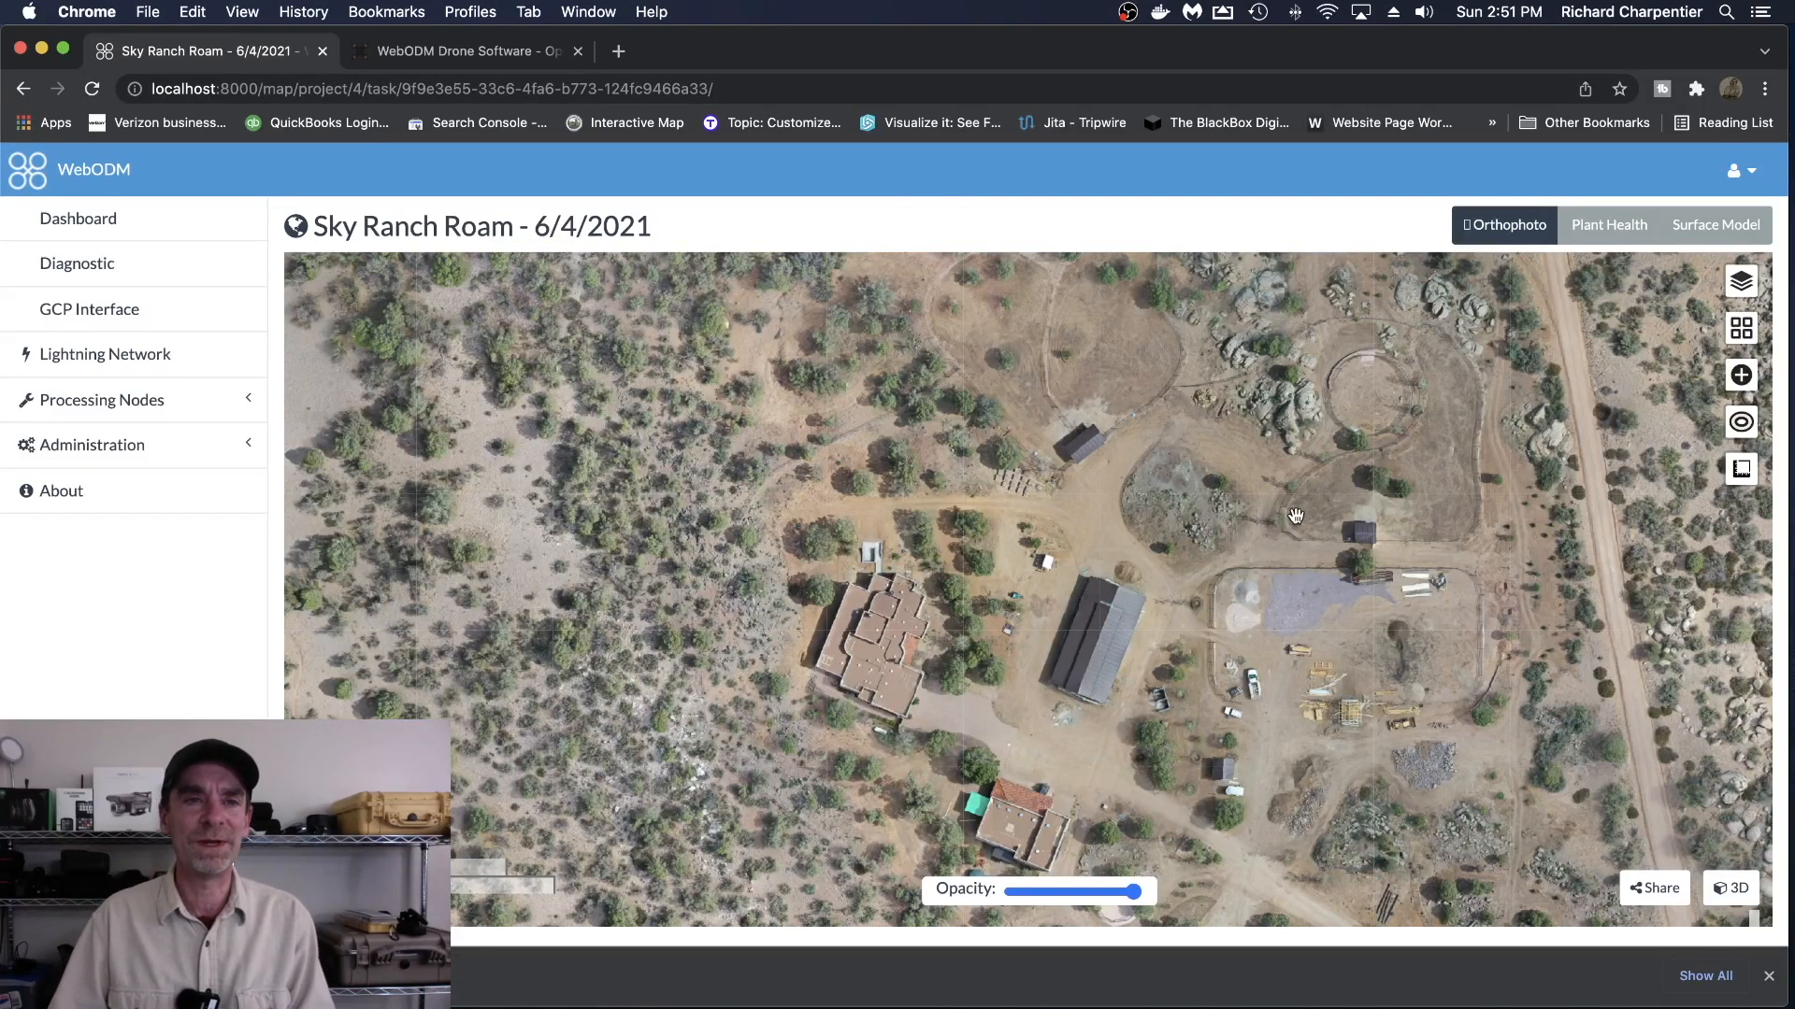
click(470, 56)
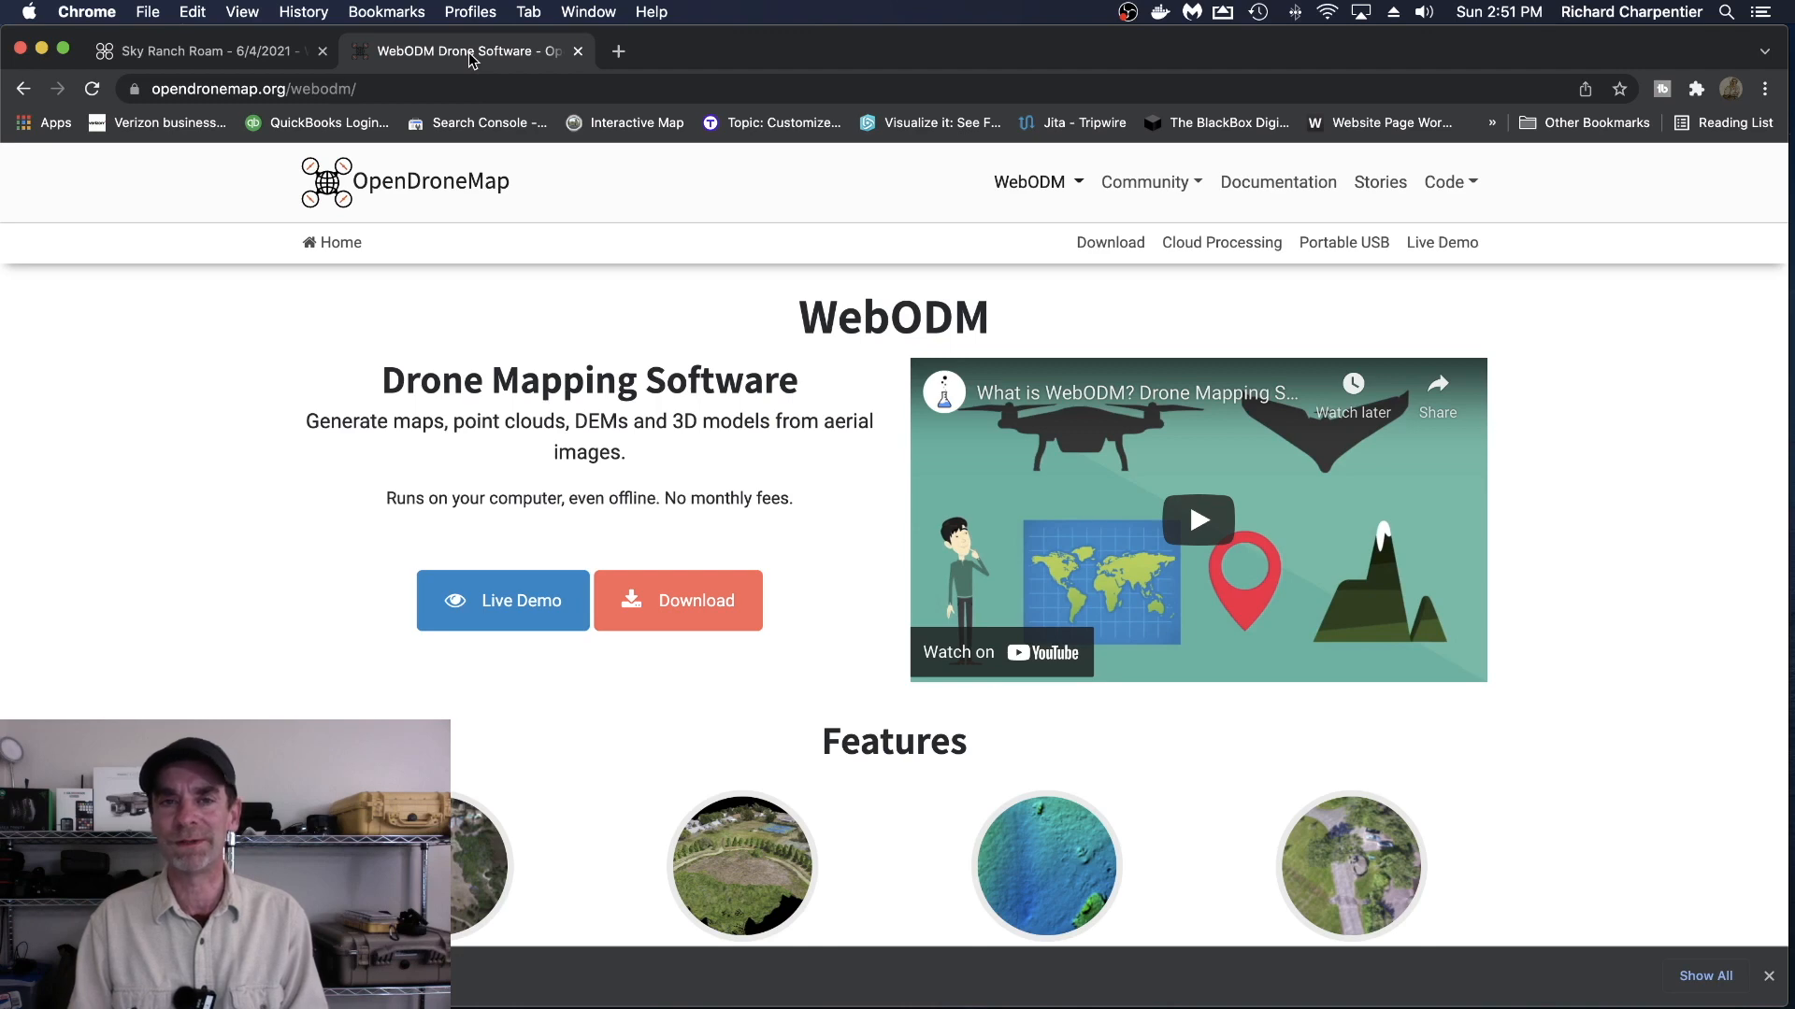
click(690, 614)
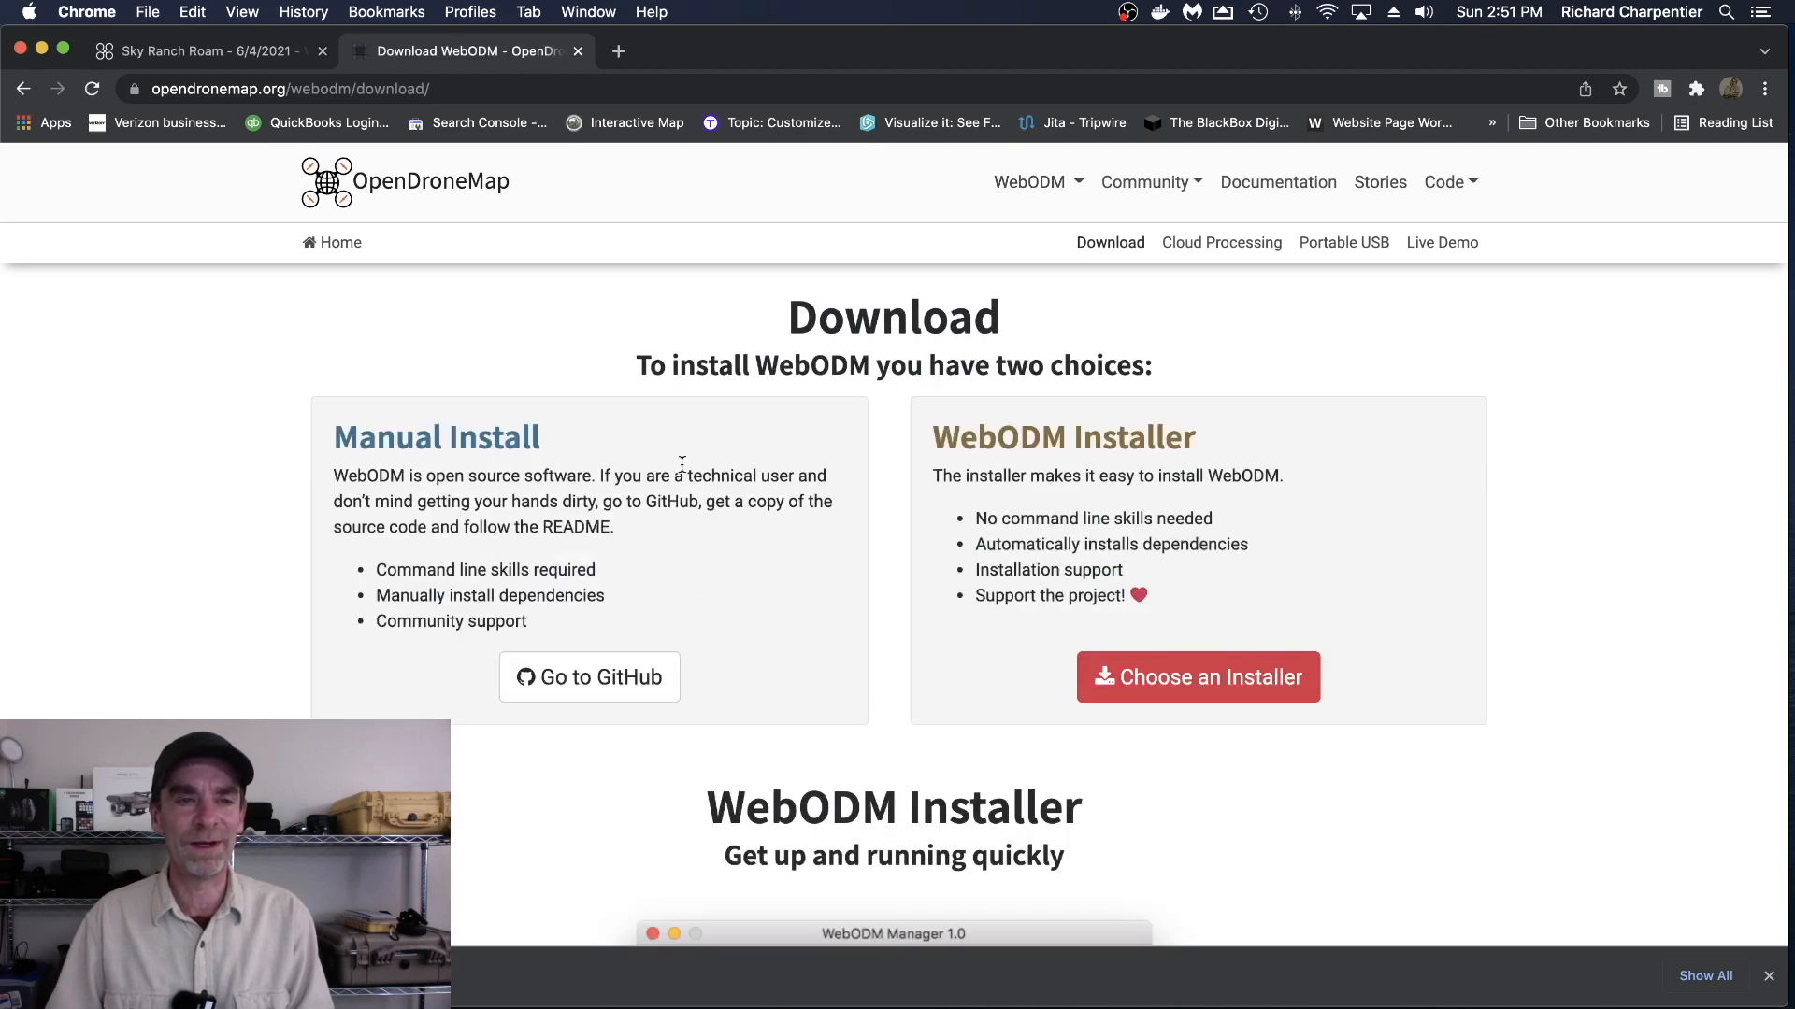
- Highlight the Manual Install heading and the WebODM Installer heading to compare the two installation choices
drag(337, 437, 541, 438)
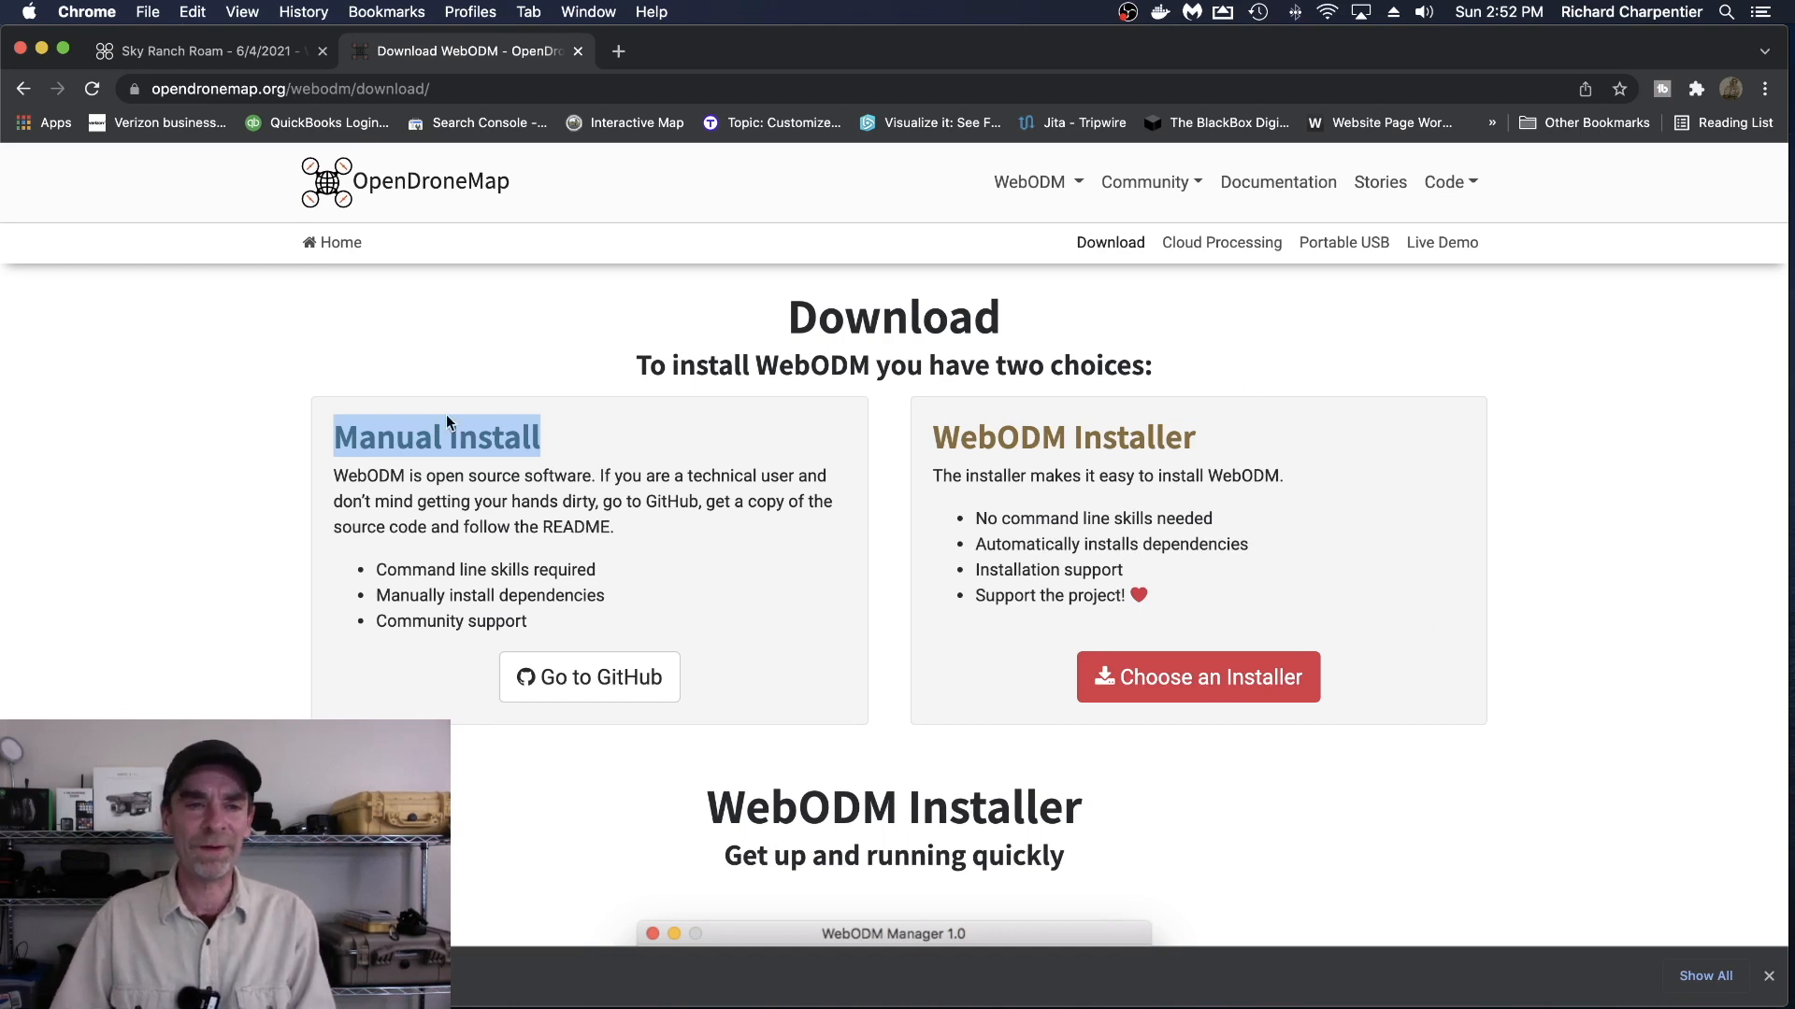
click(453, 438)
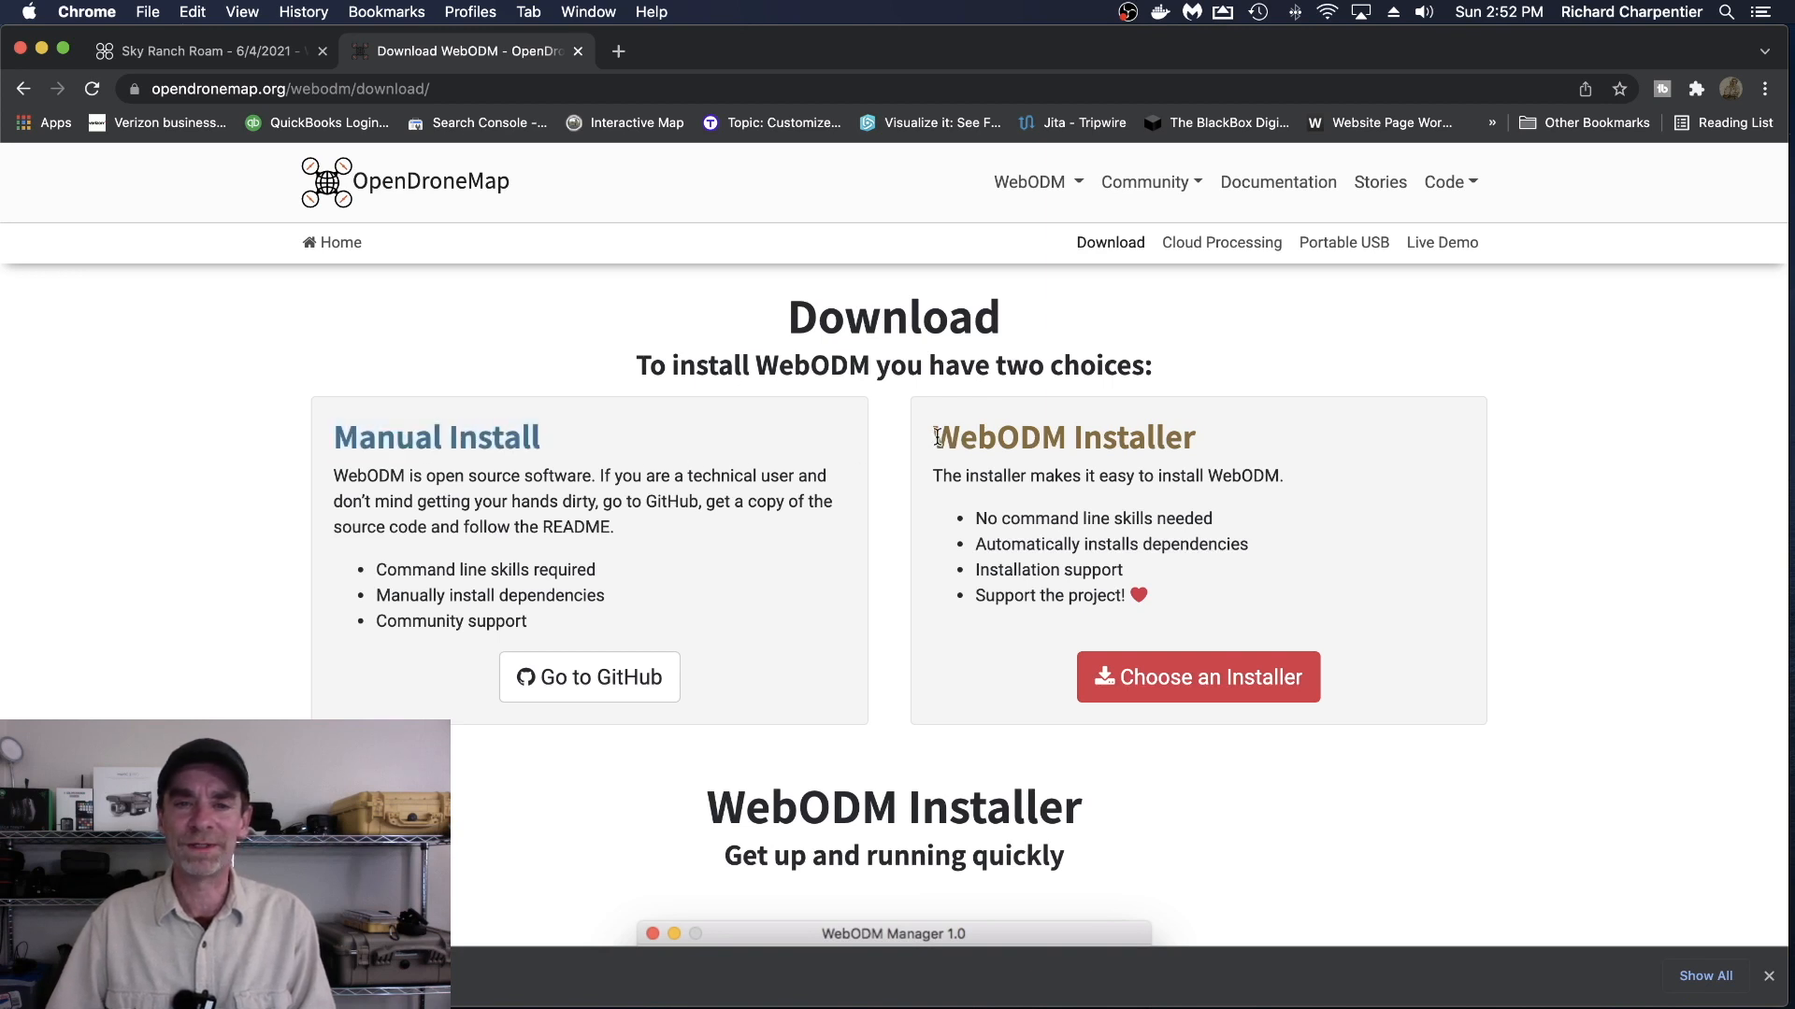
drag(933, 437, 1175, 446)
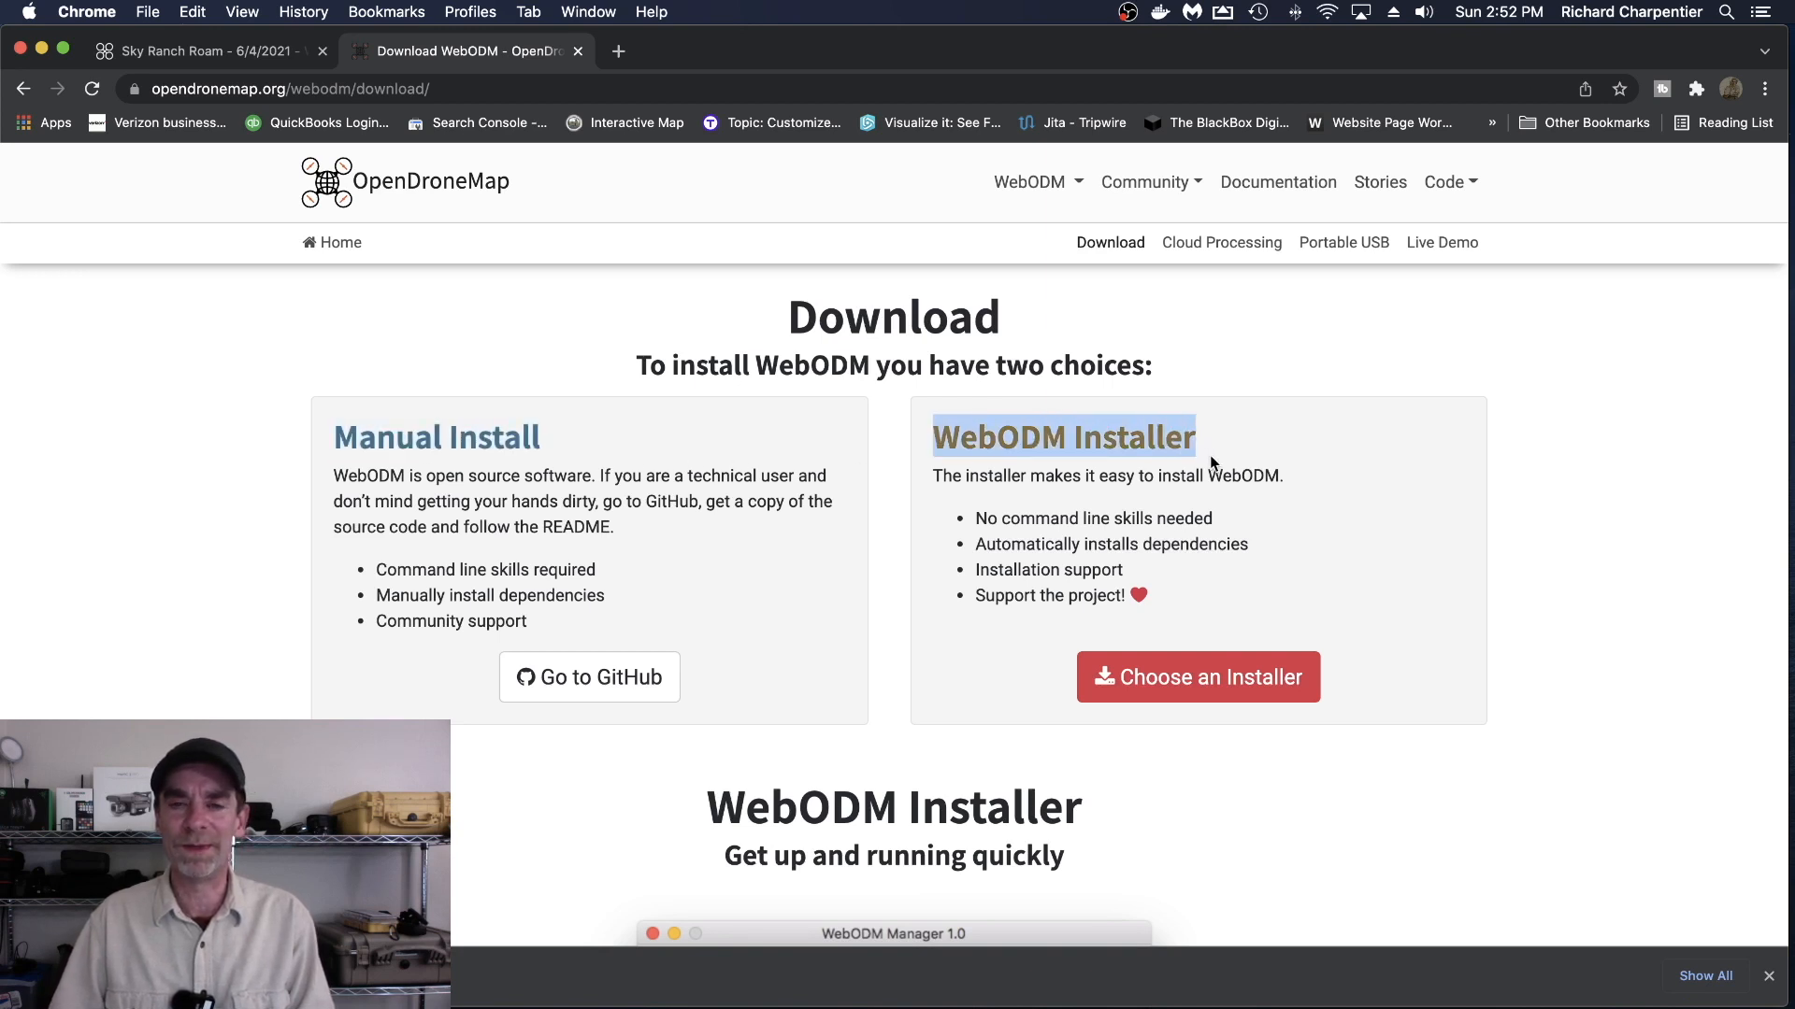
- Go to the installer choices, review the Standard and Business plans, and check Docker Desktop's status
click(1157, 685)
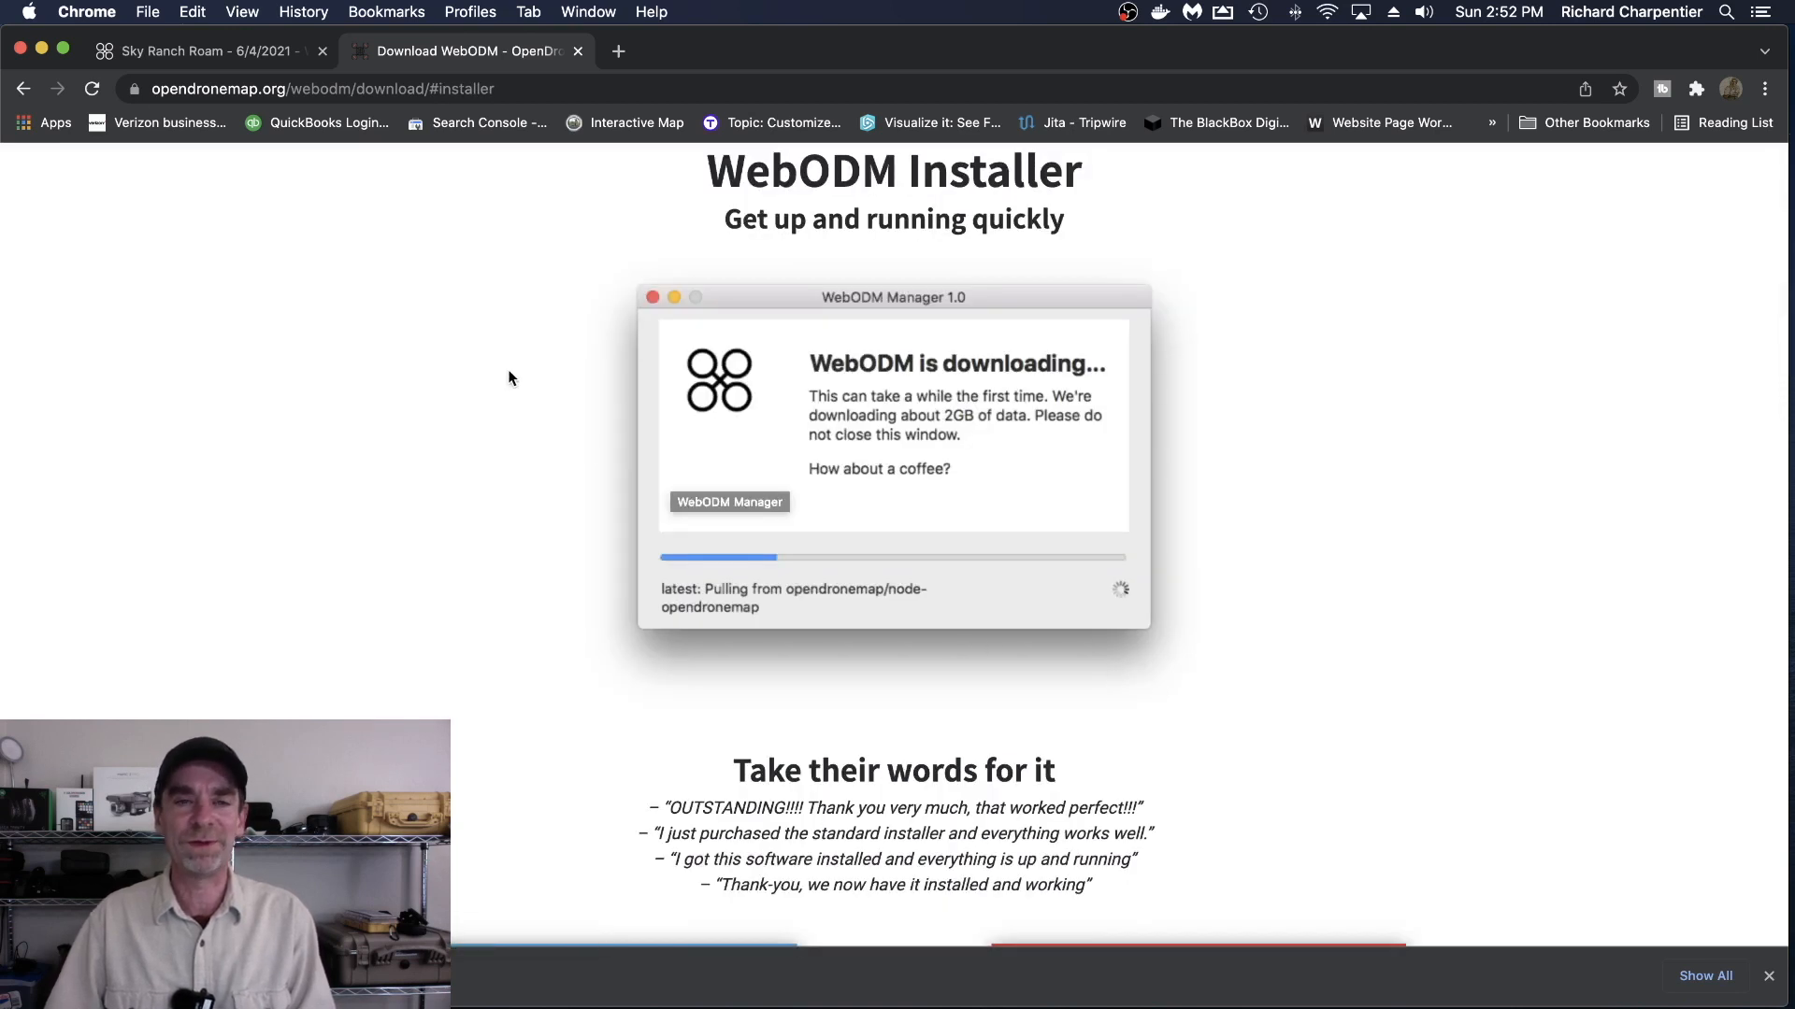
scroll(773, 484, down, 5)
scroll(772, 486, down, 5)
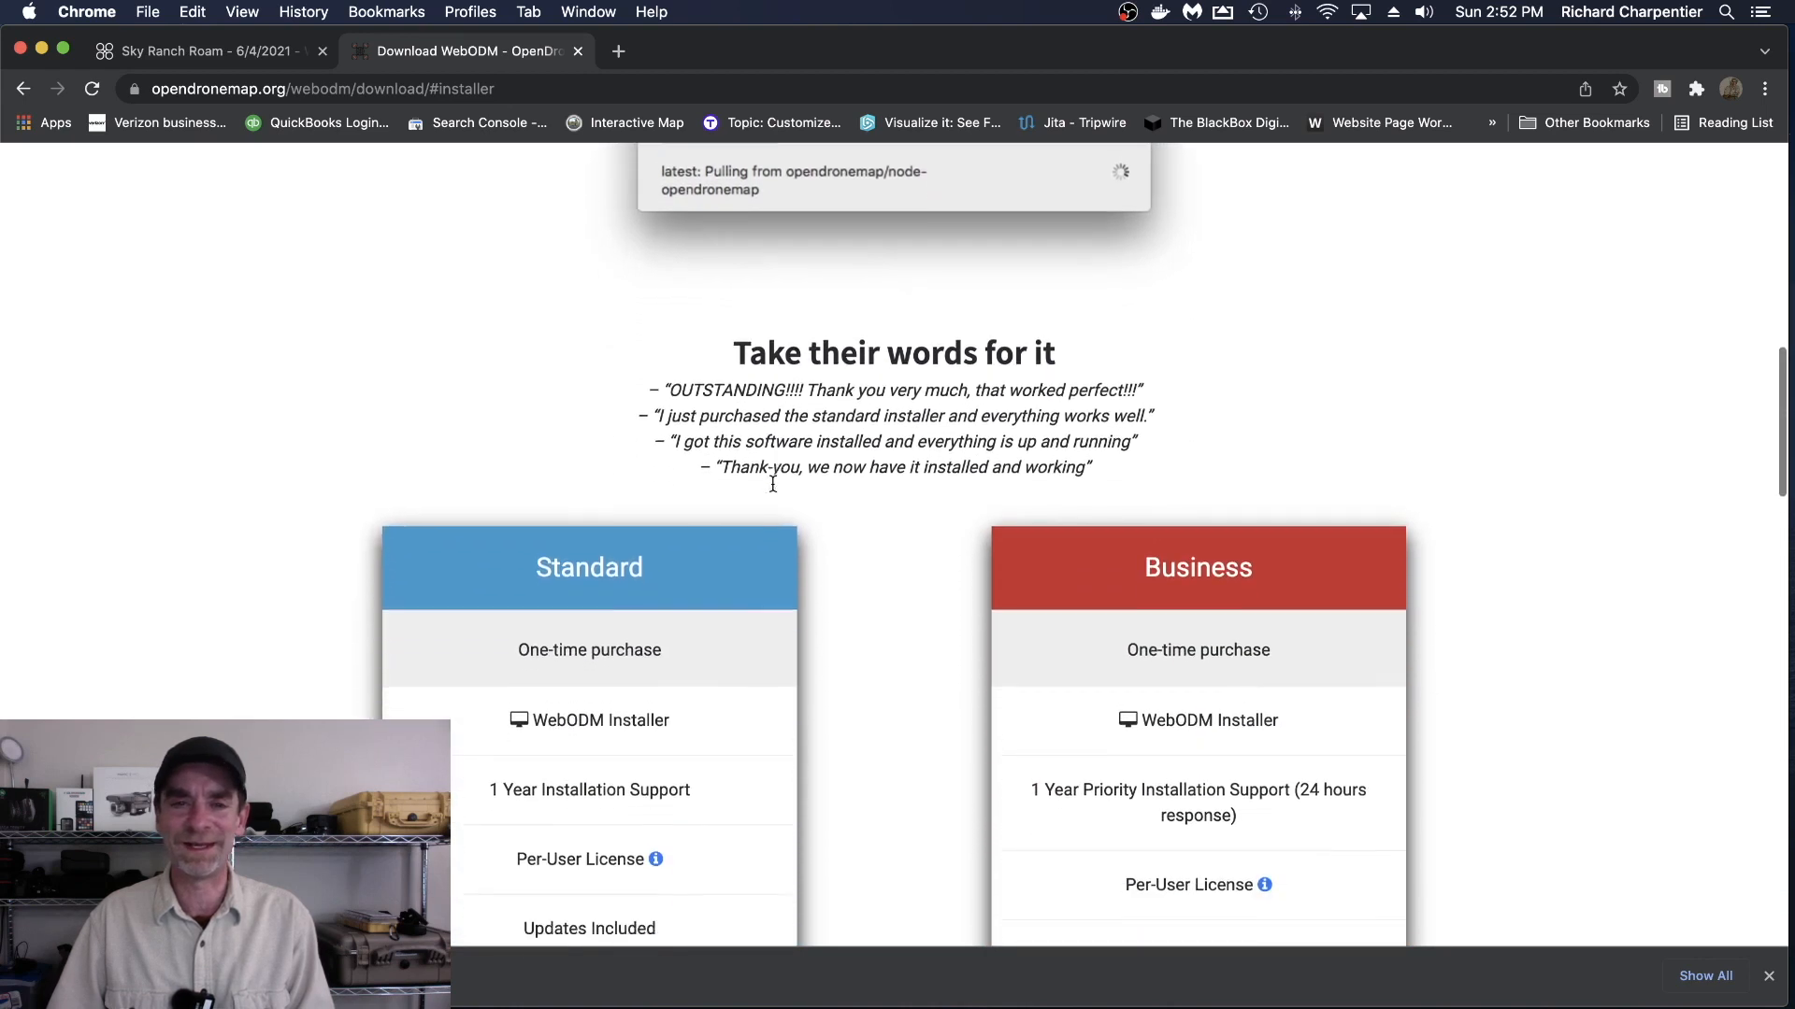
scroll(772, 482, down, 1)
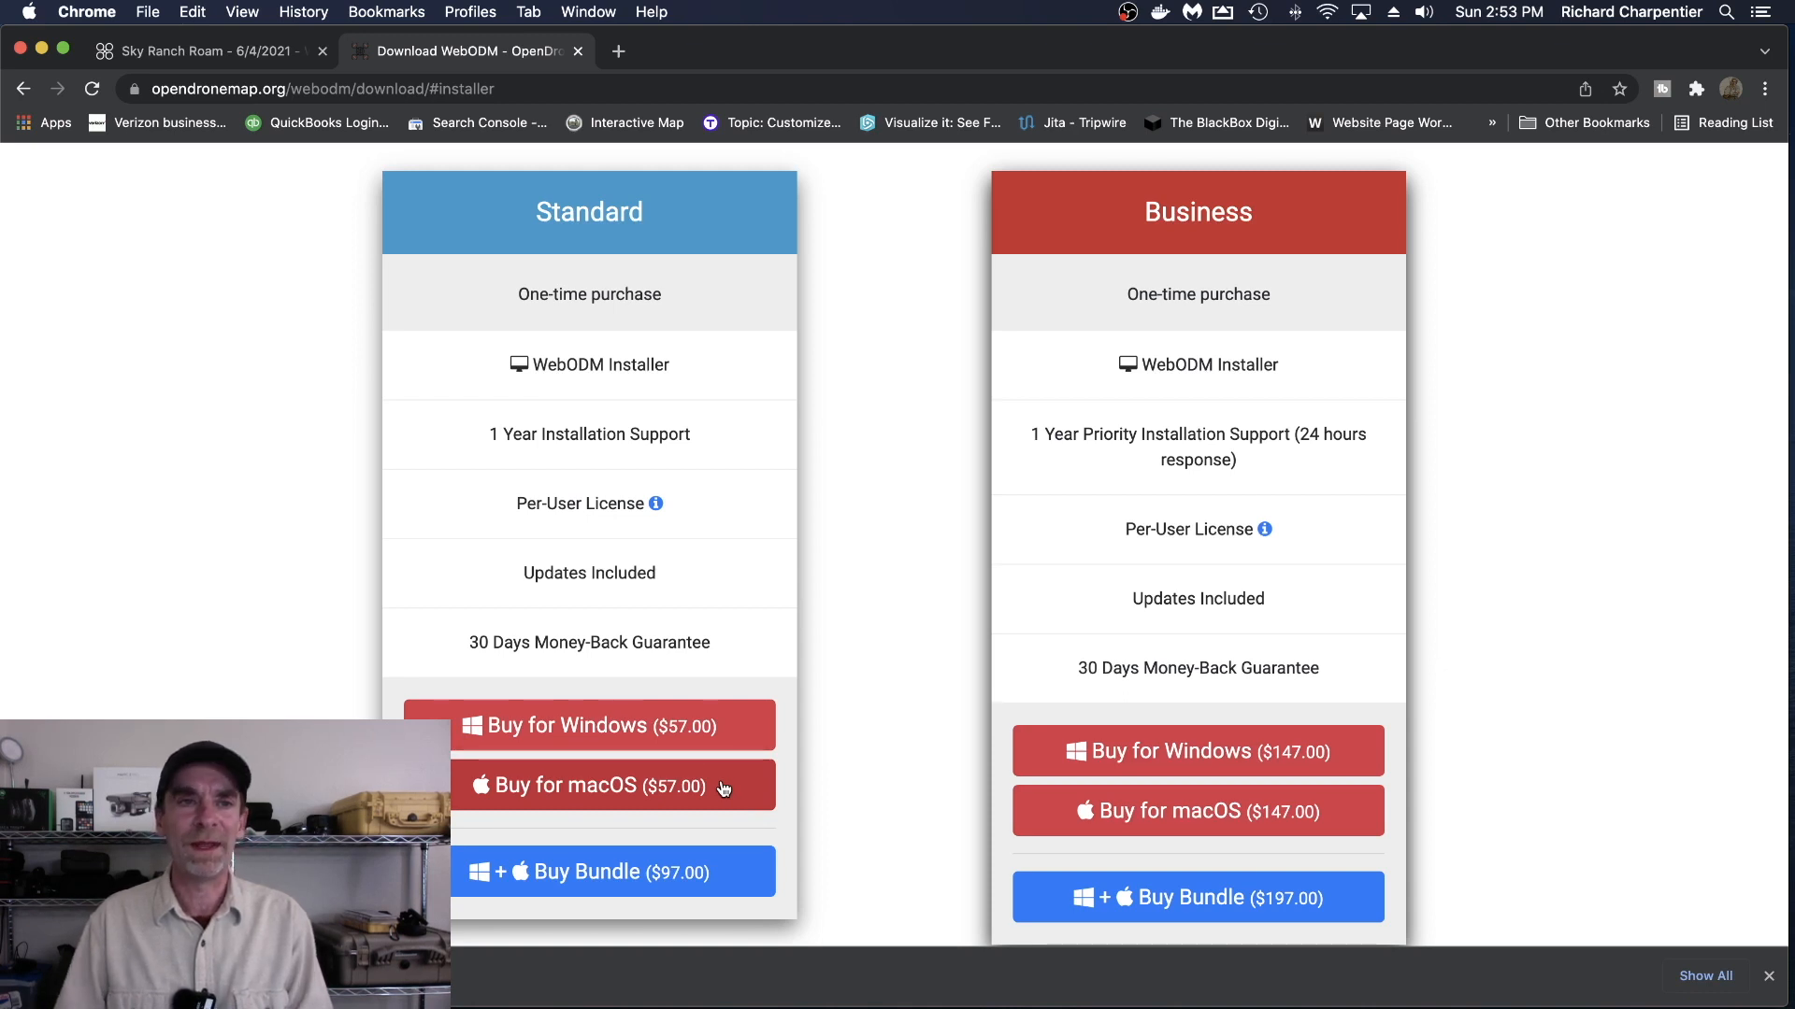
click(1160, 12)
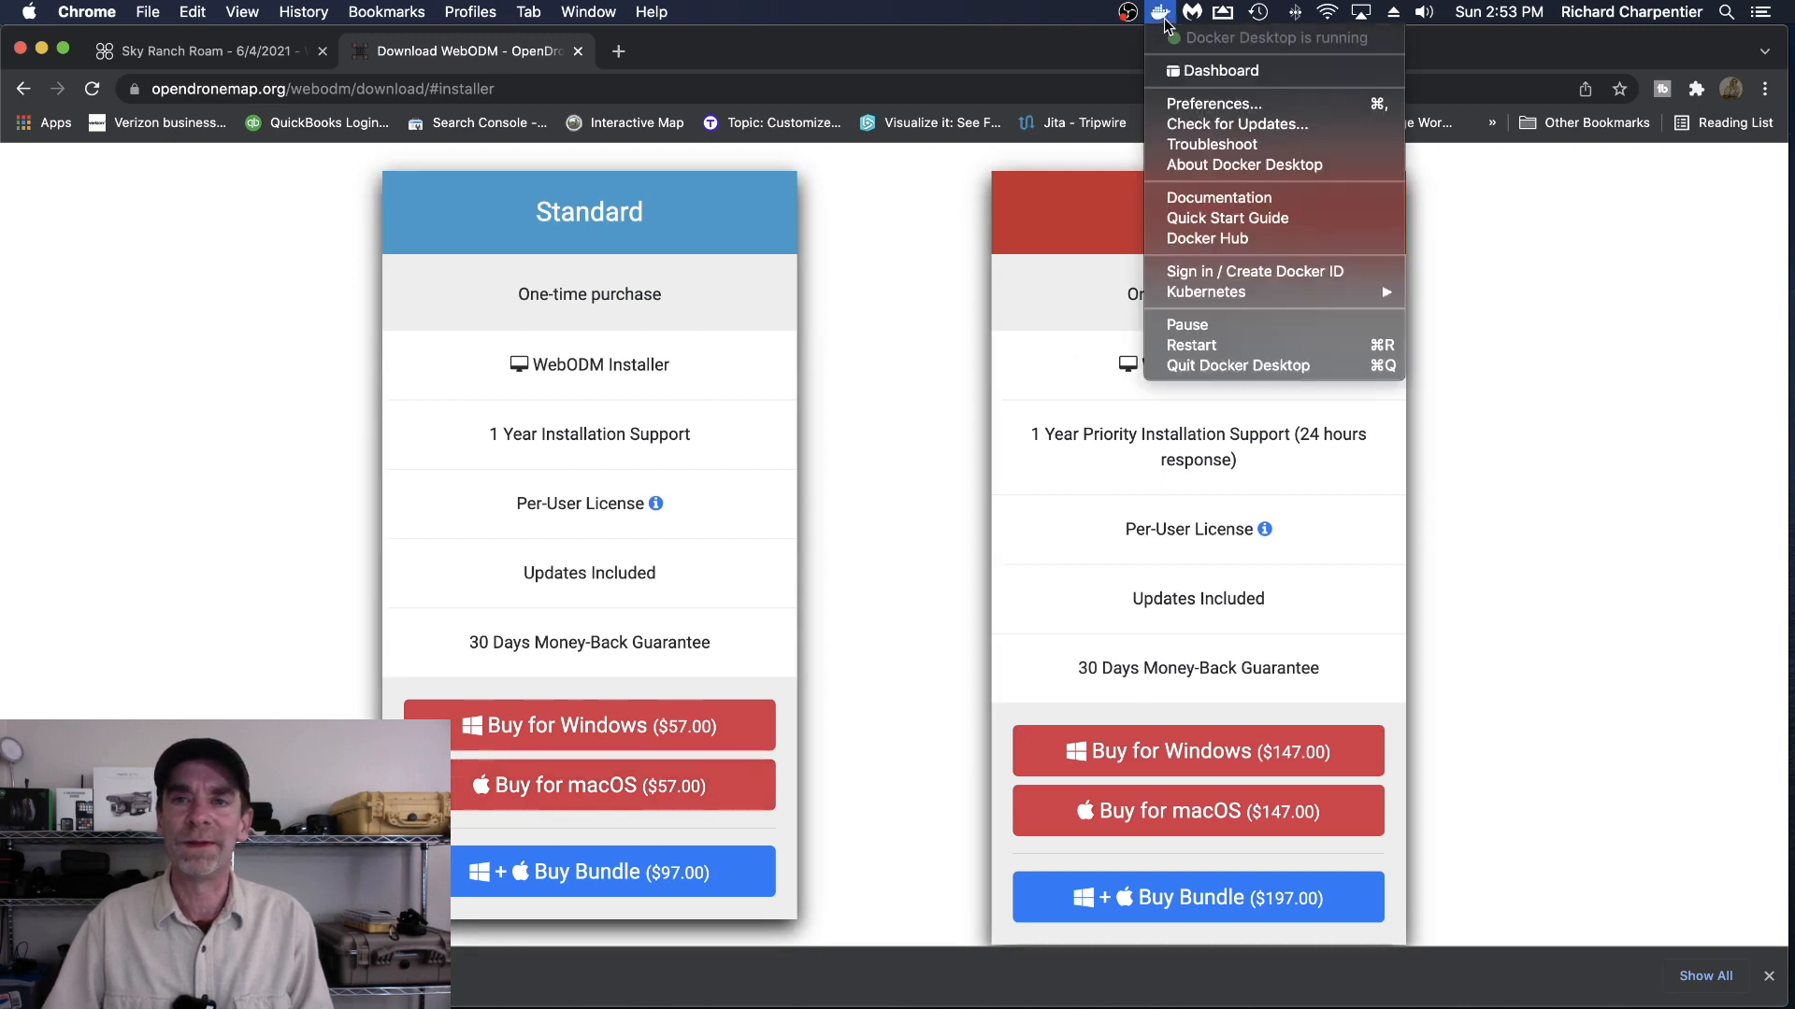
click(1009, 22)
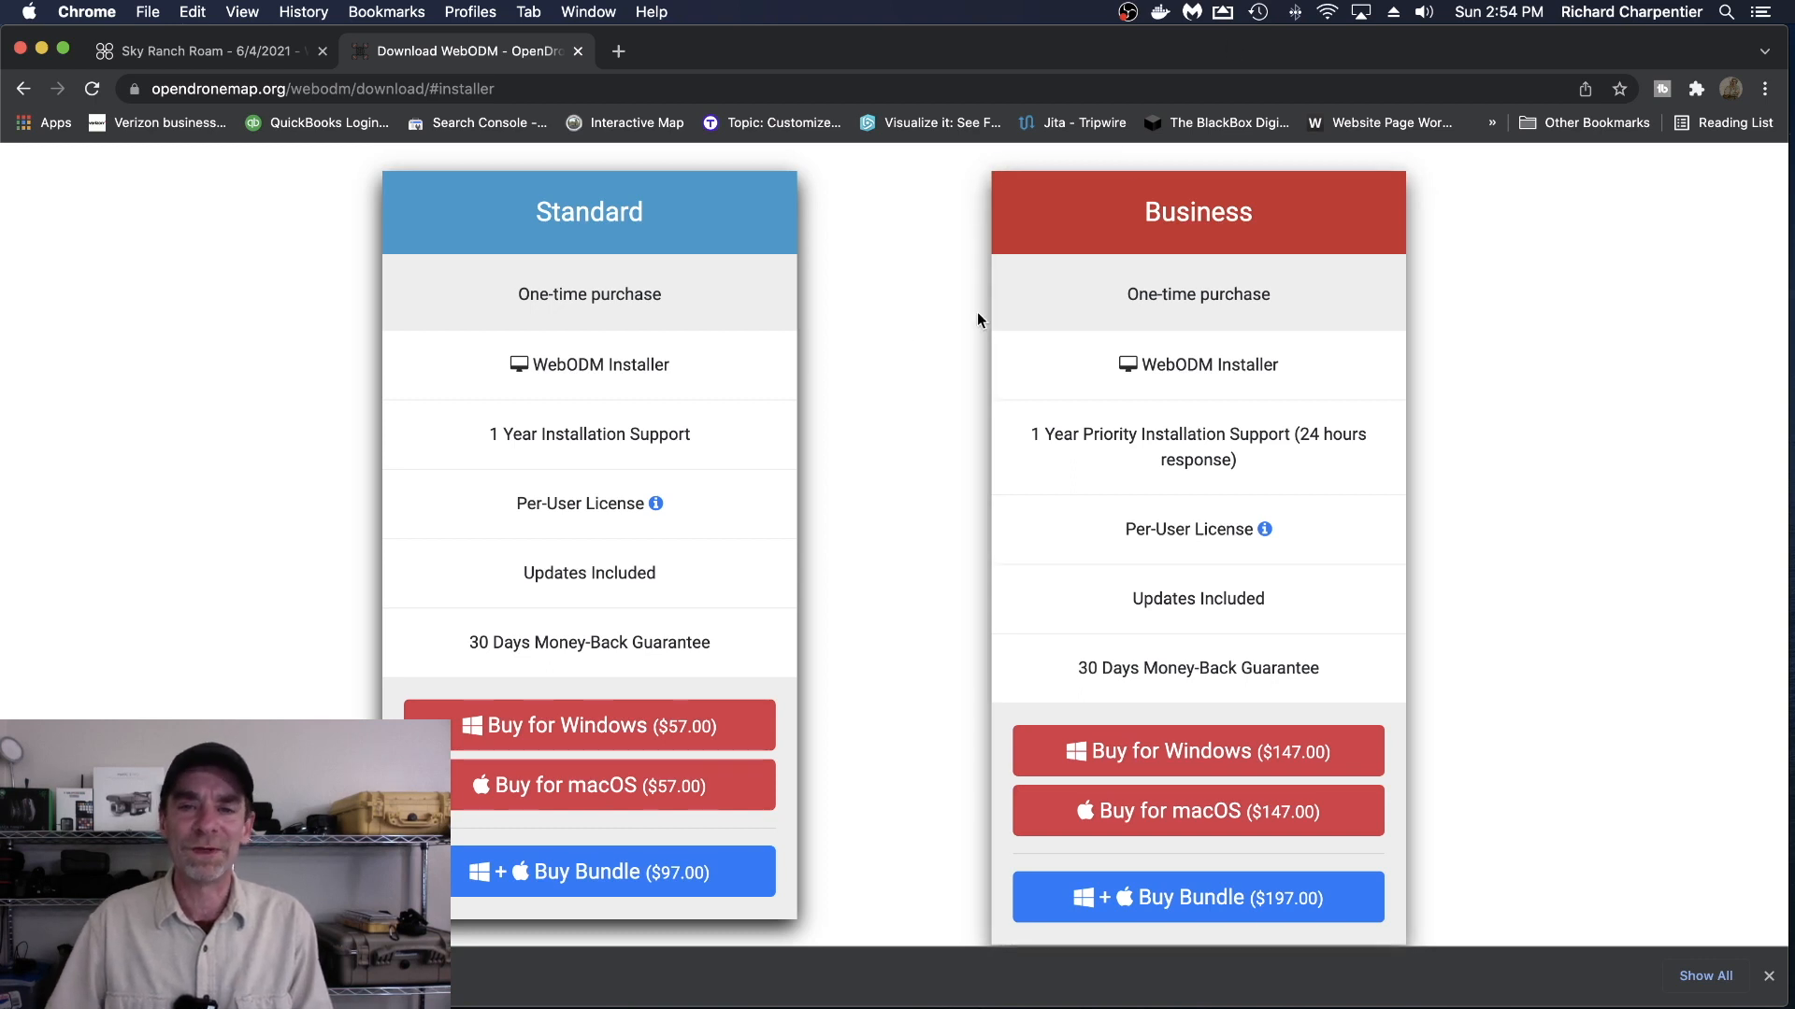
- Highlight the note below the plans about installer compatibility with the M1 chip
scroll(898, 348, down, 1)
scroll(899, 354, down, 5)
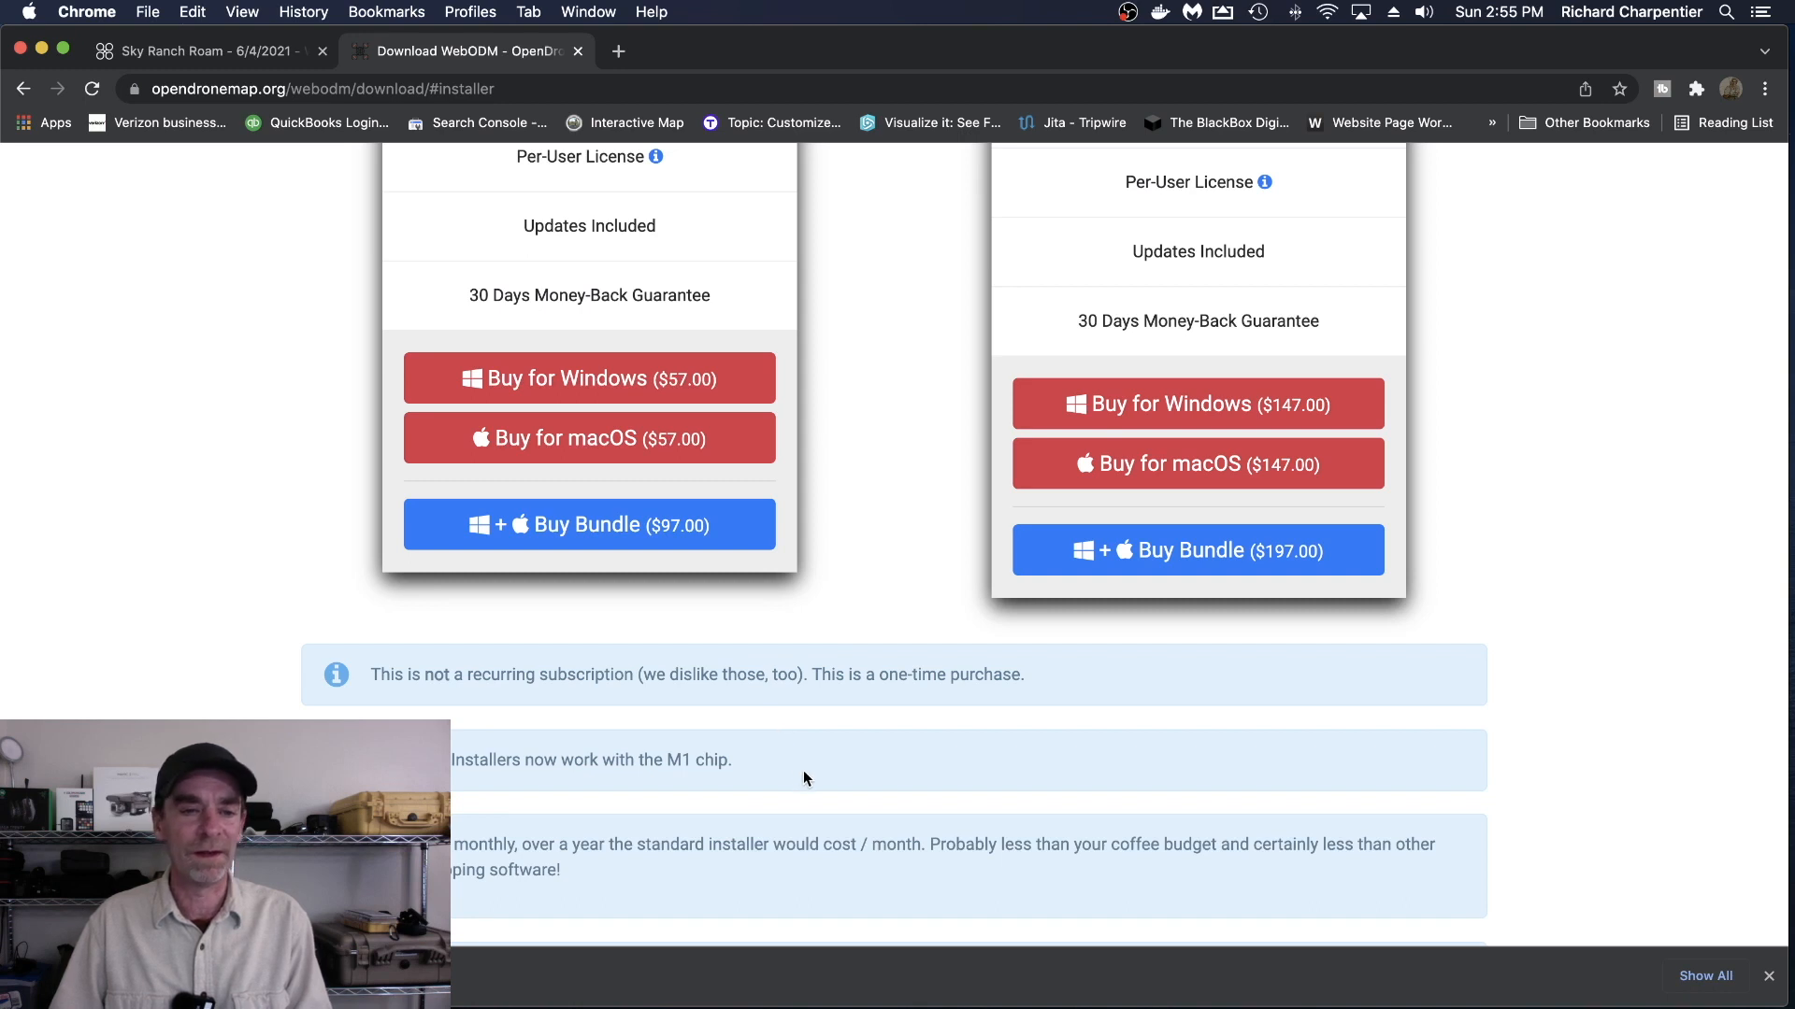
drag(449, 759, 738, 765)
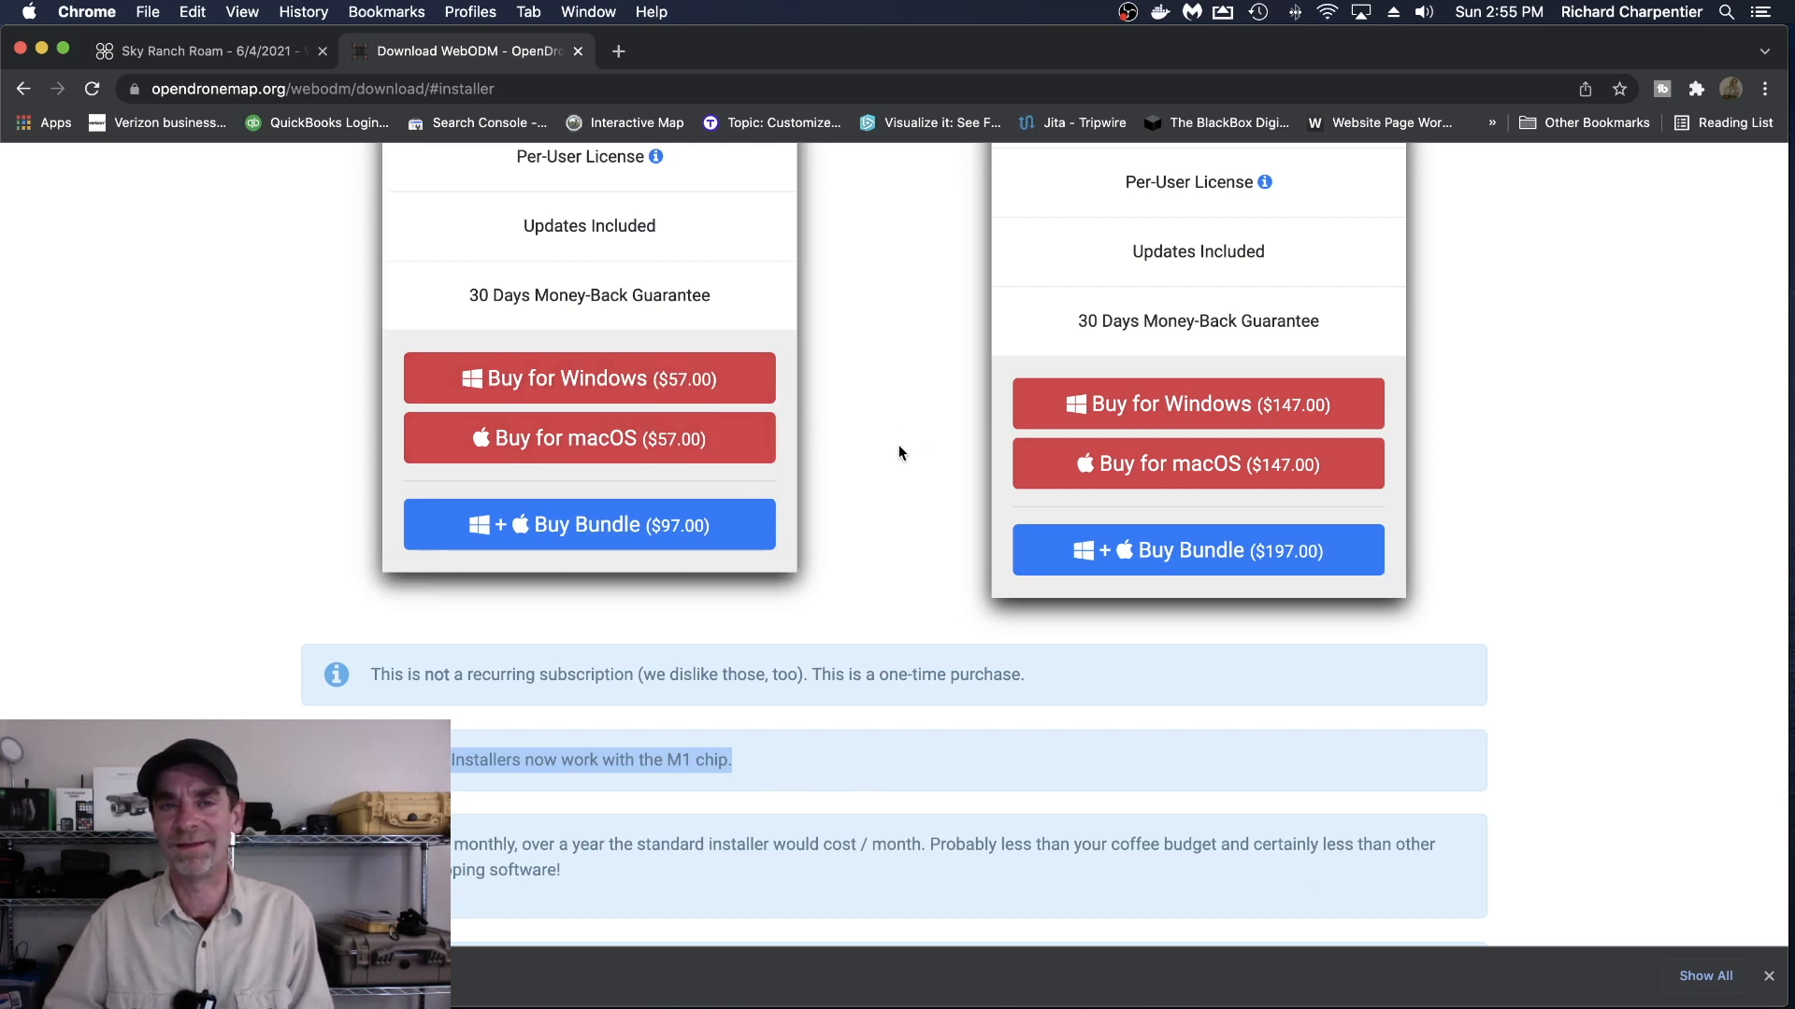
- Return to the Standard and Business plan cards and check again whether Docker Desktop is running
scroll(865, 412, up, 4)
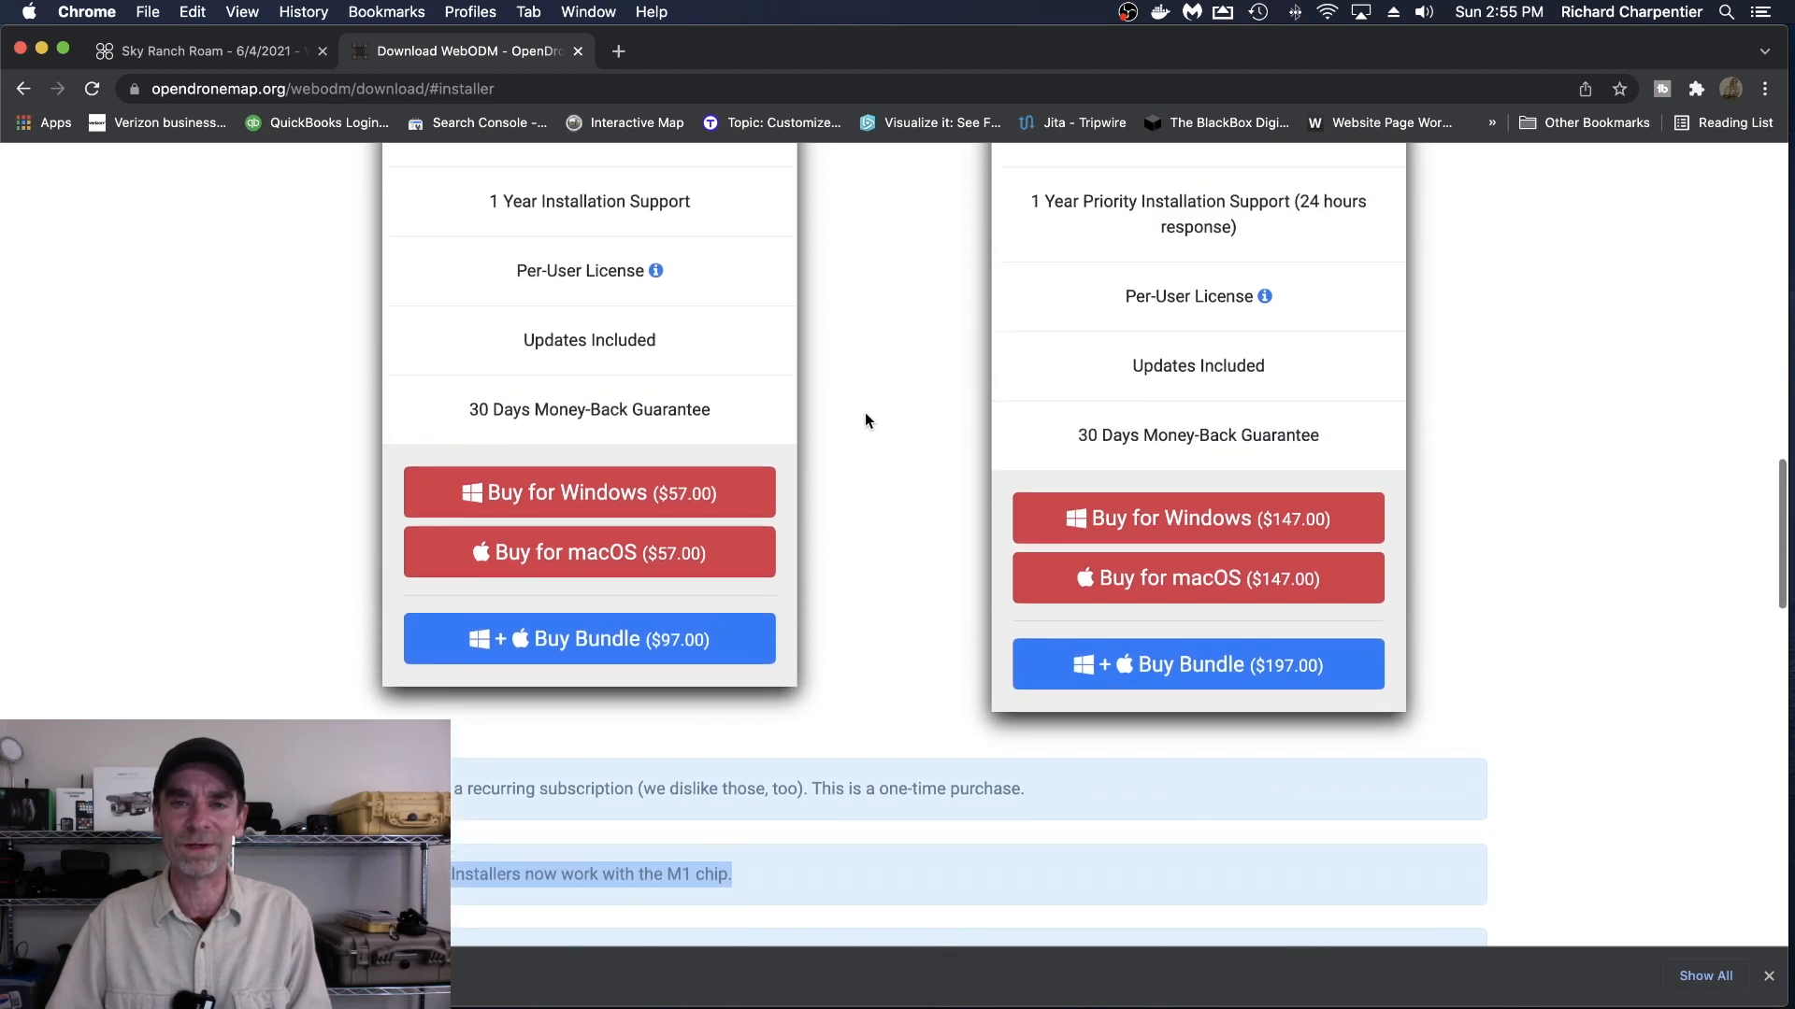
scroll(866, 418, up, 4)
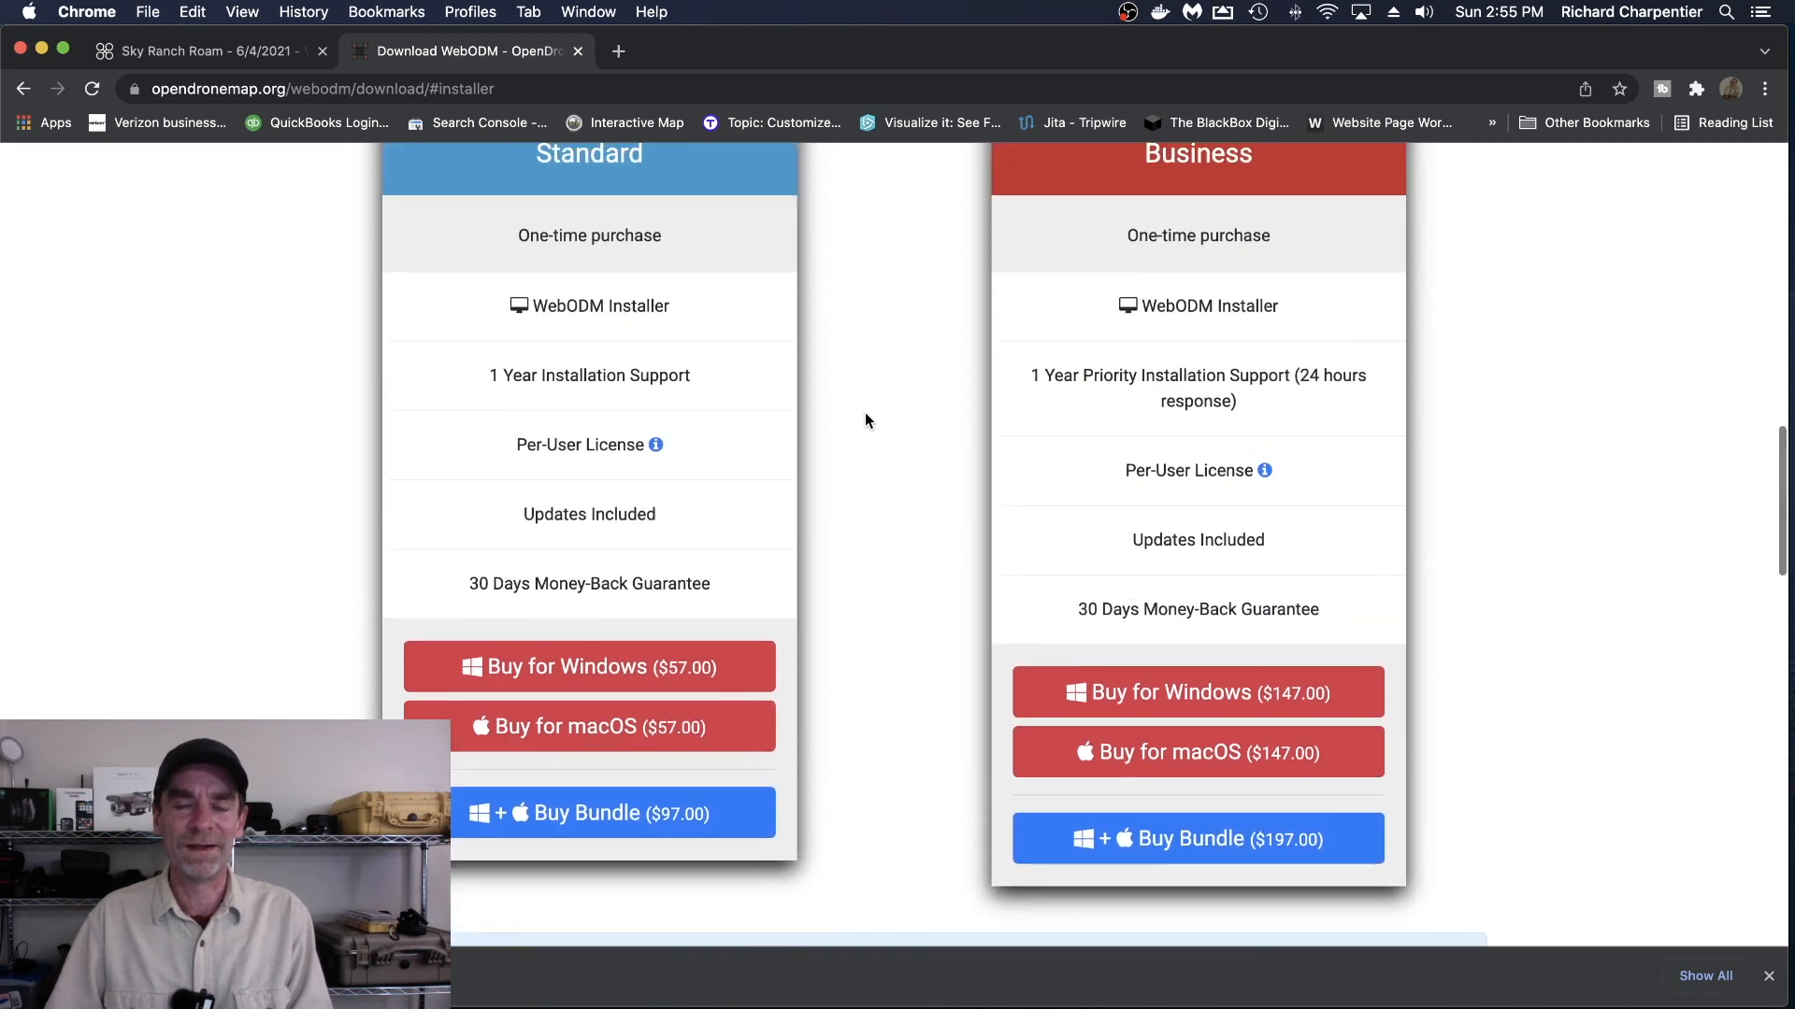
scroll(866, 413, up, 1)
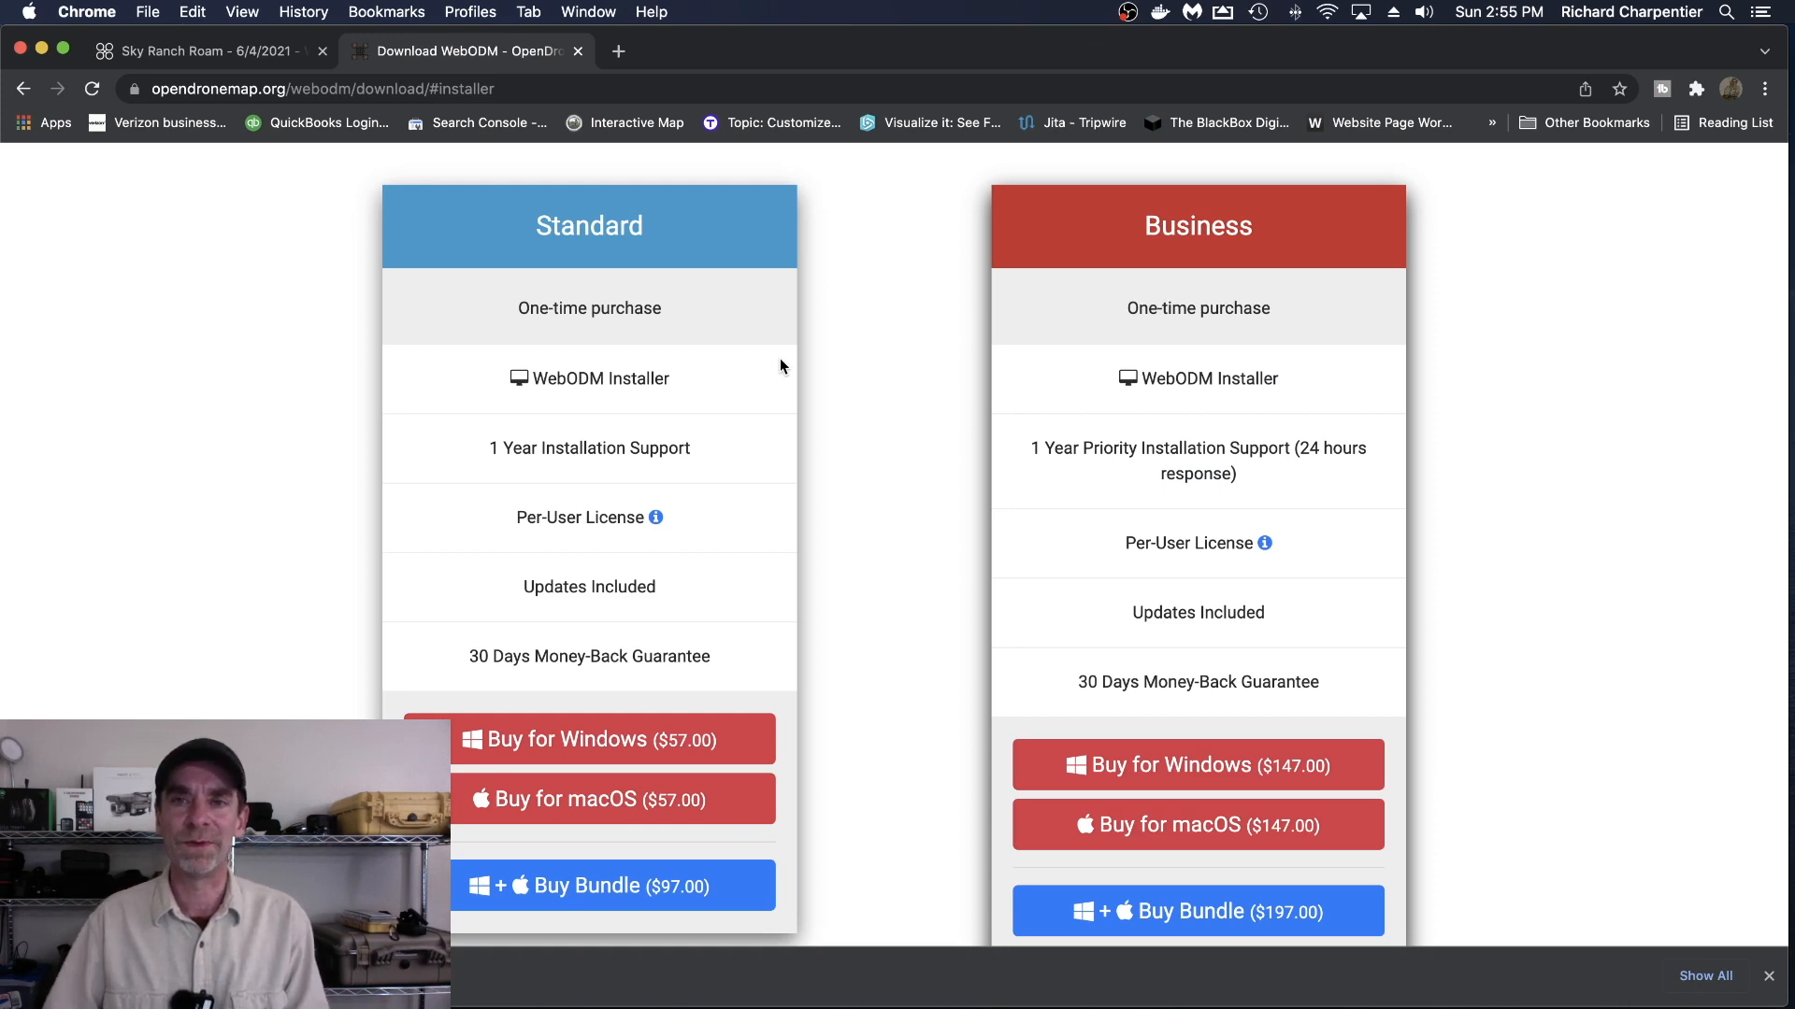
click(1159, 12)
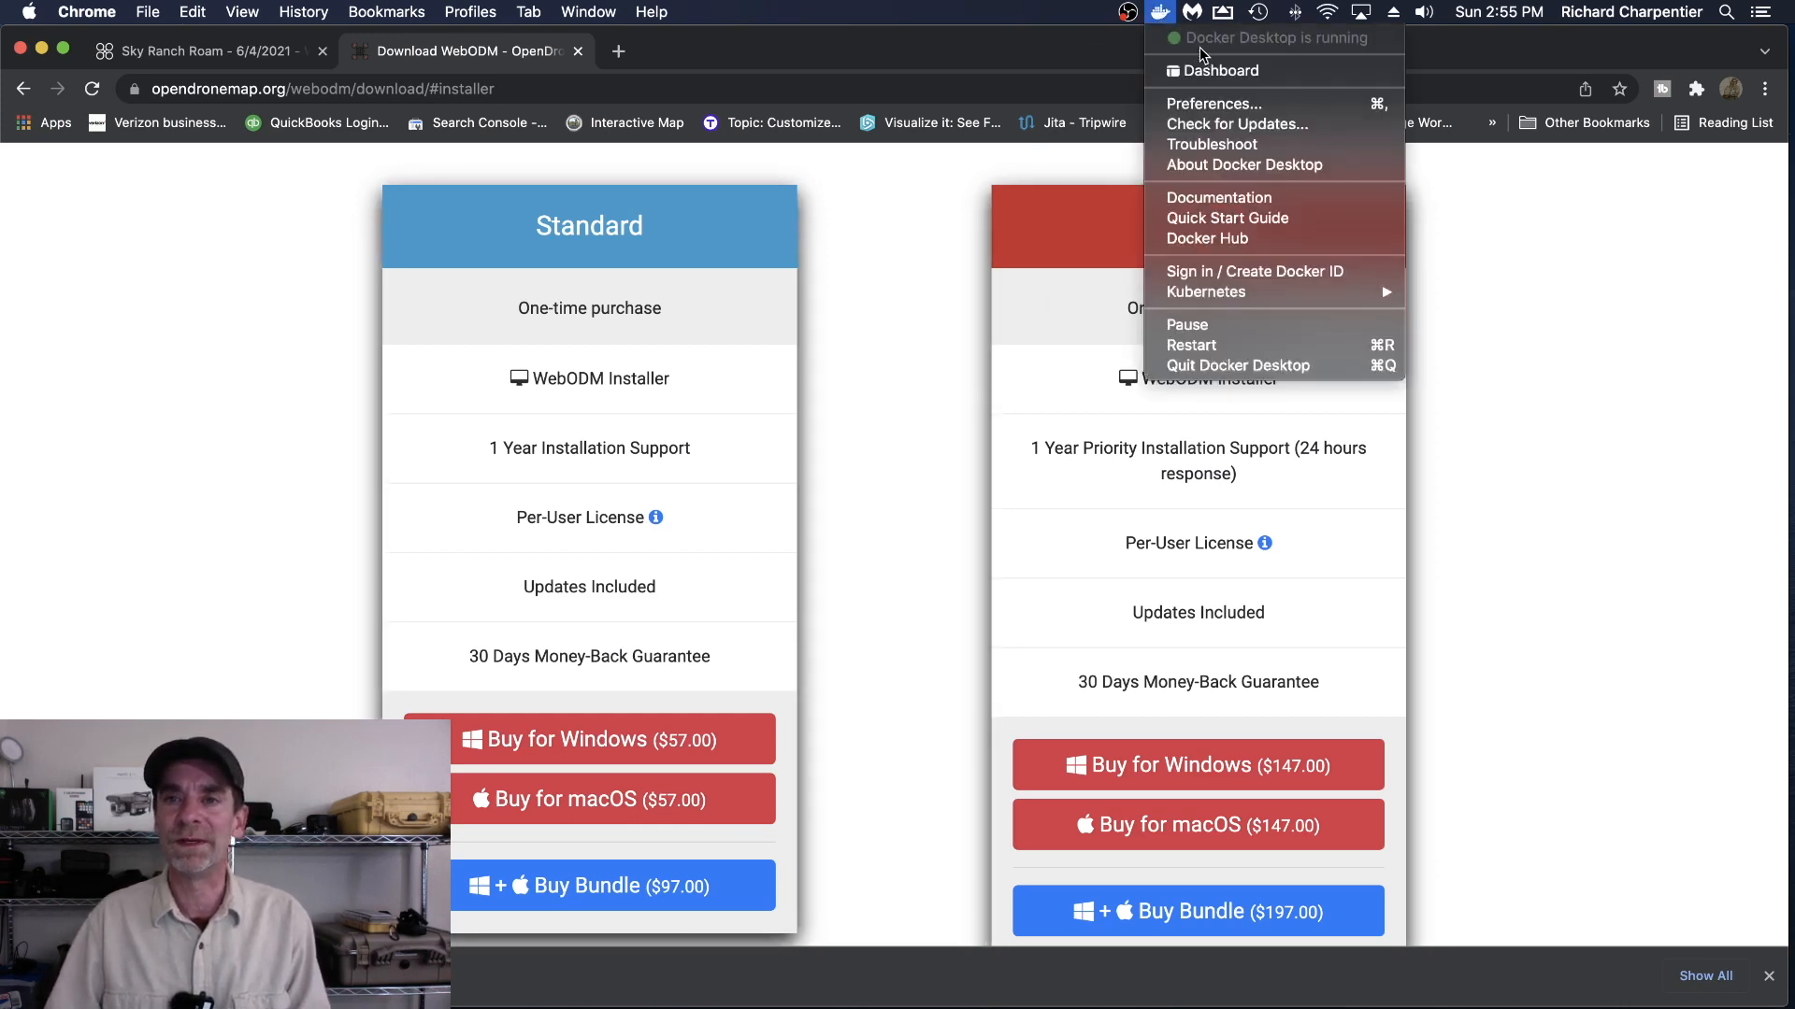
click(1013, 54)
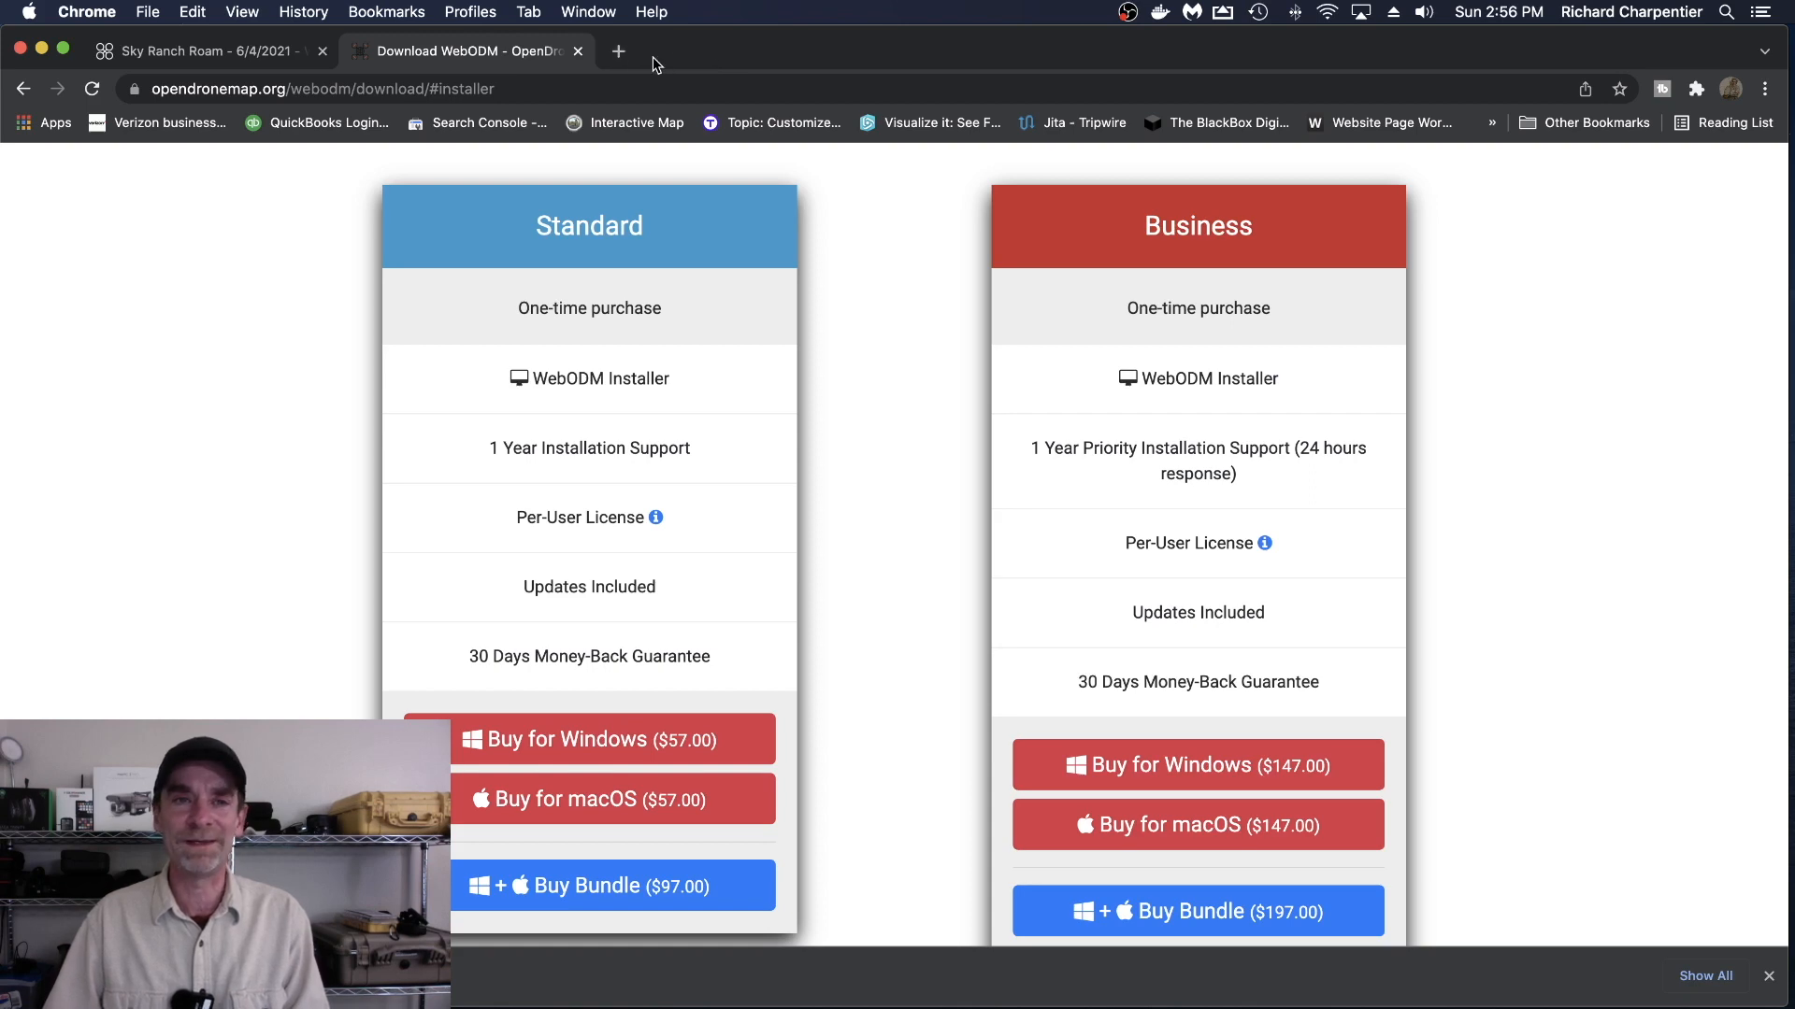
- Close the WebODM download page and open the WebODM dashboard with the project list
click(578, 52)
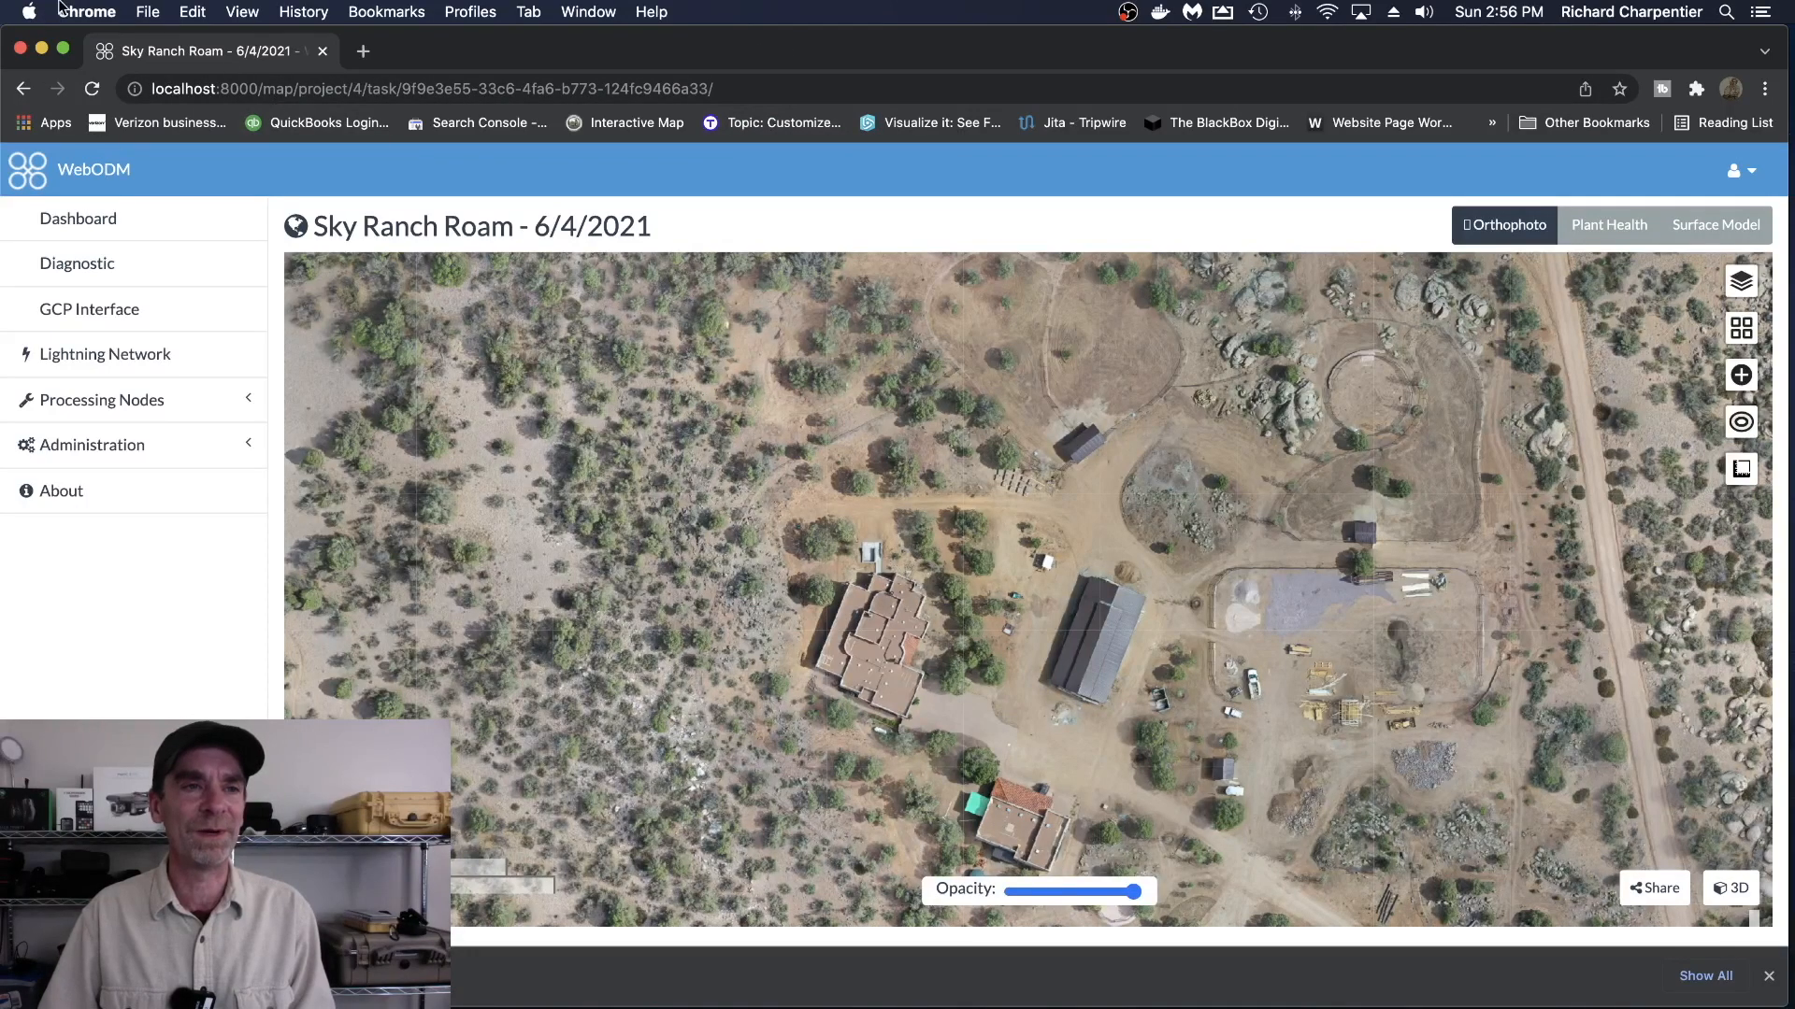
click(100, 227)
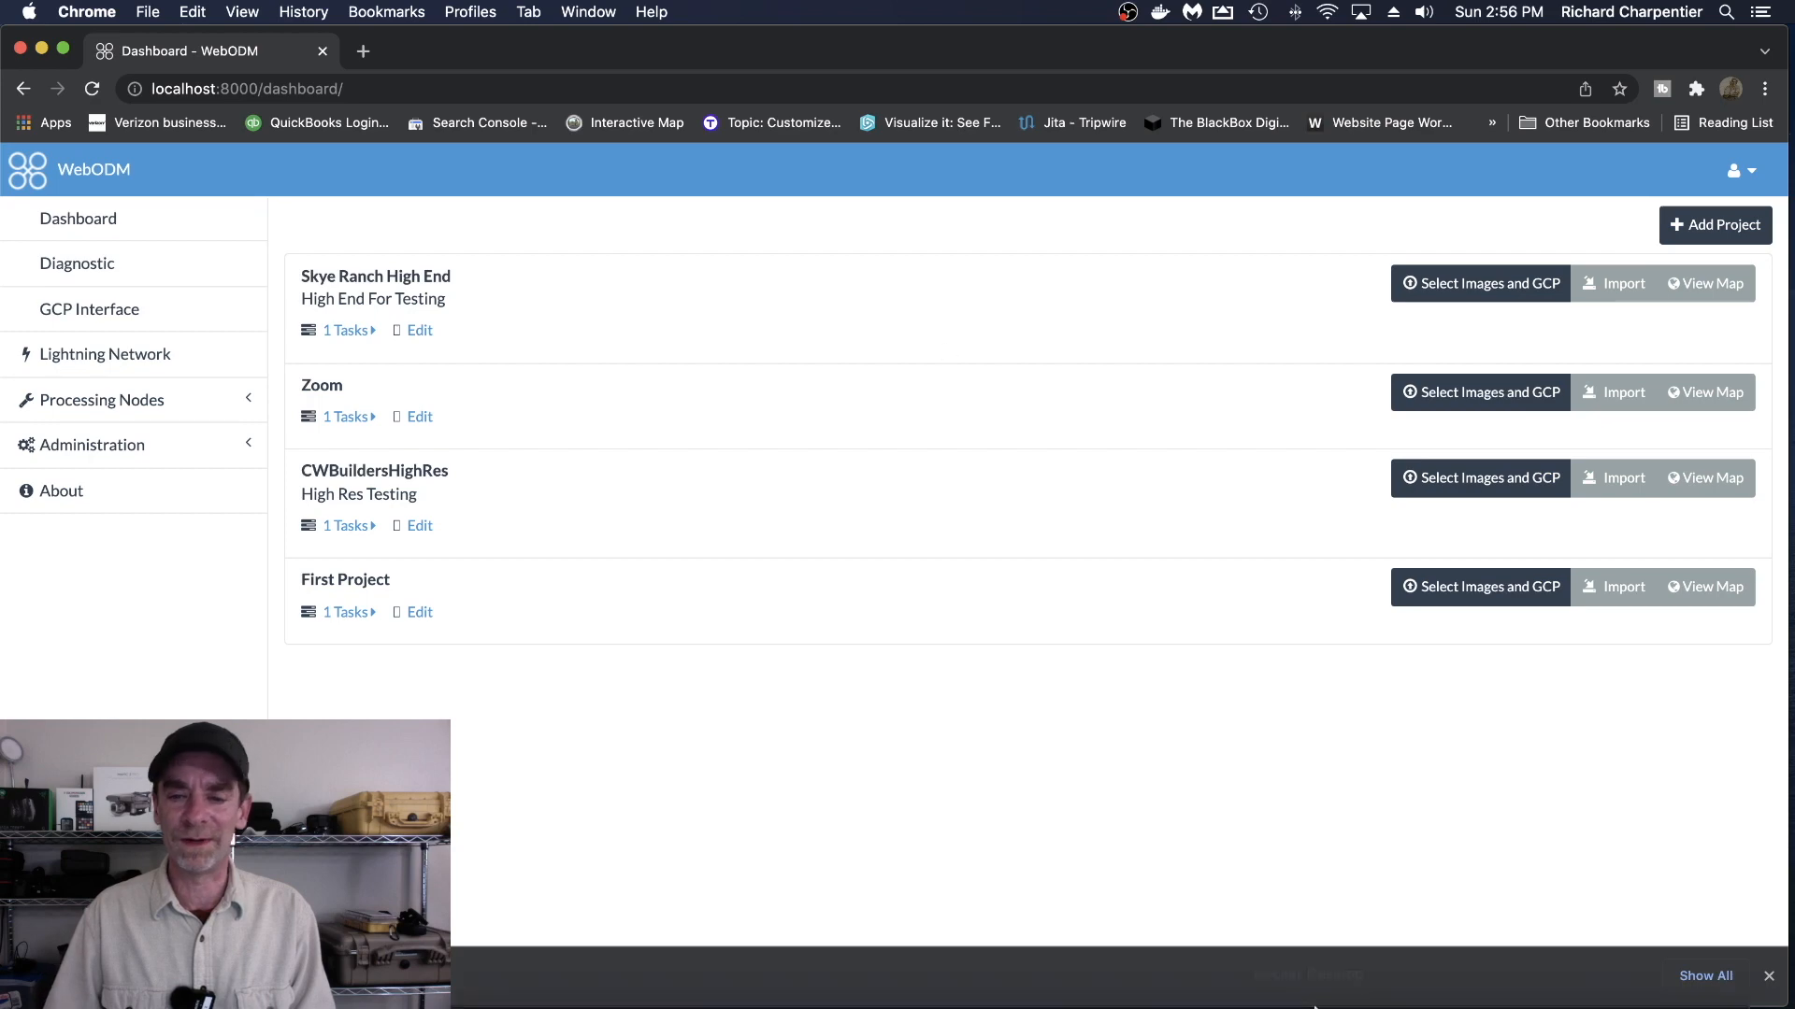
- Switch to Docker Desktop to examine its CPU, memory, swap and disk image resources, then return to the WebODM dashboard
mouse_move(1354, 1001)
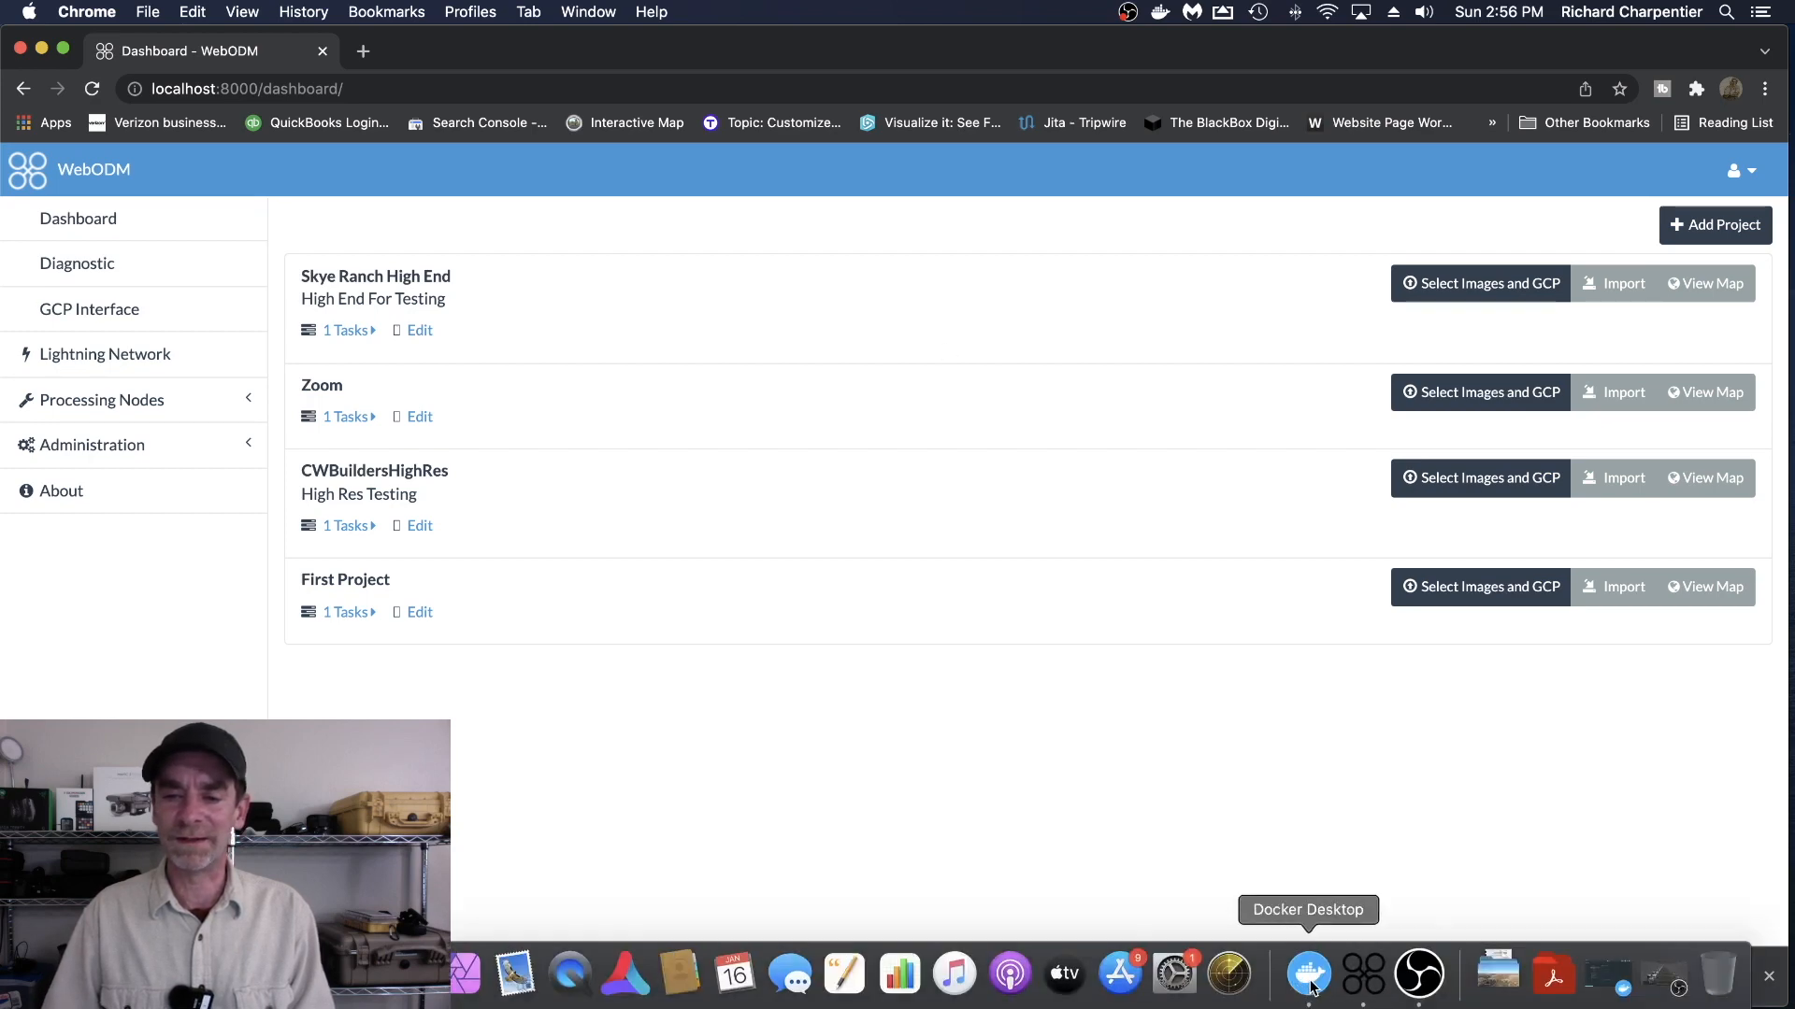
click(1311, 986)
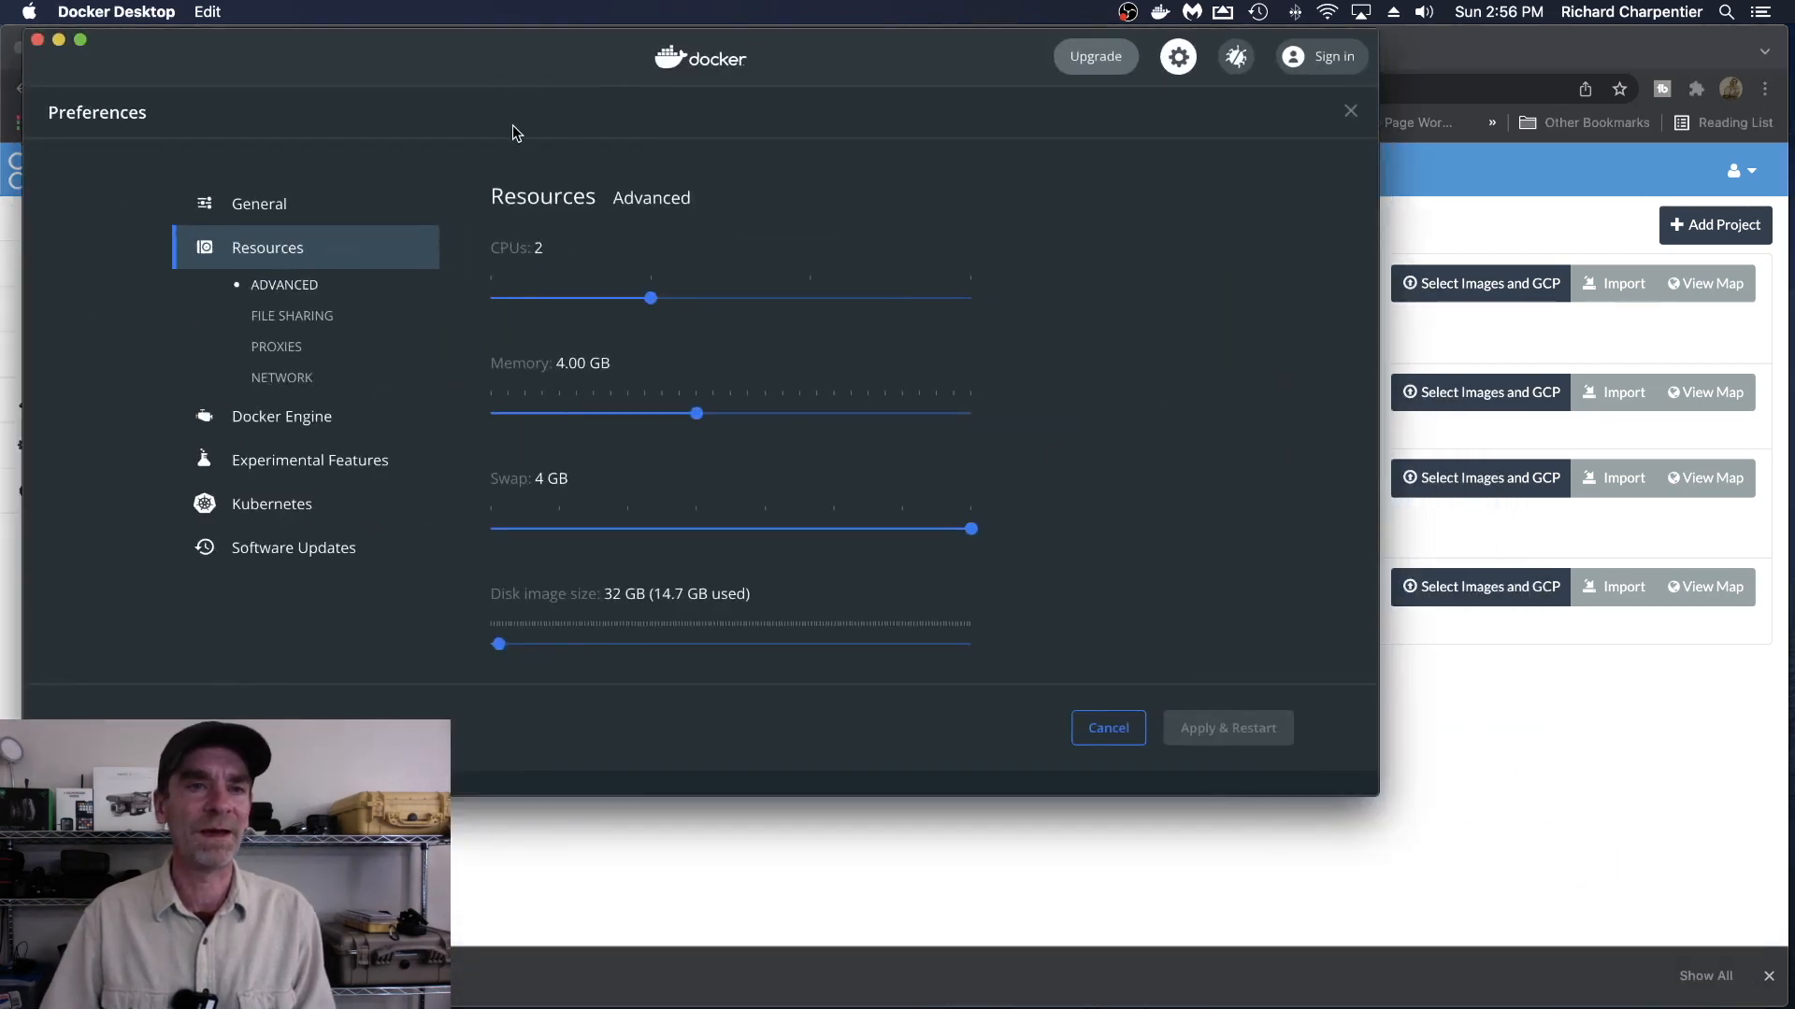
drag(499, 65, 519, 54)
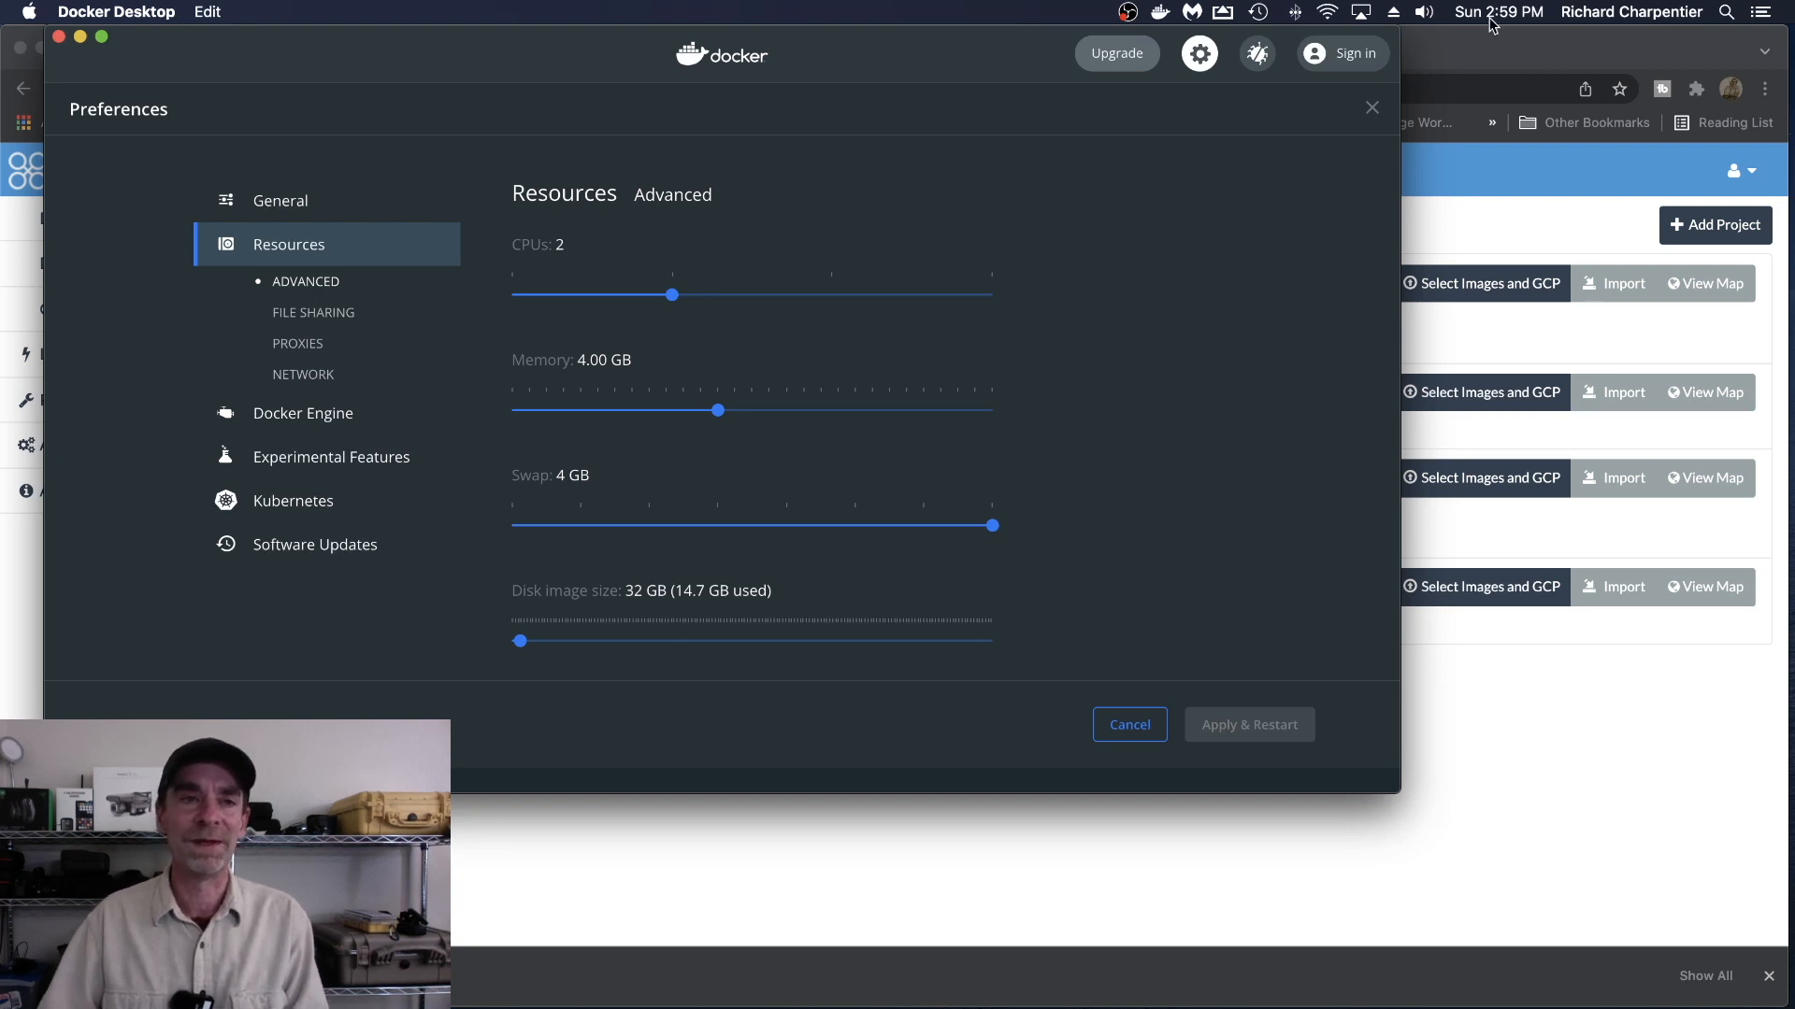
click(1499, 54)
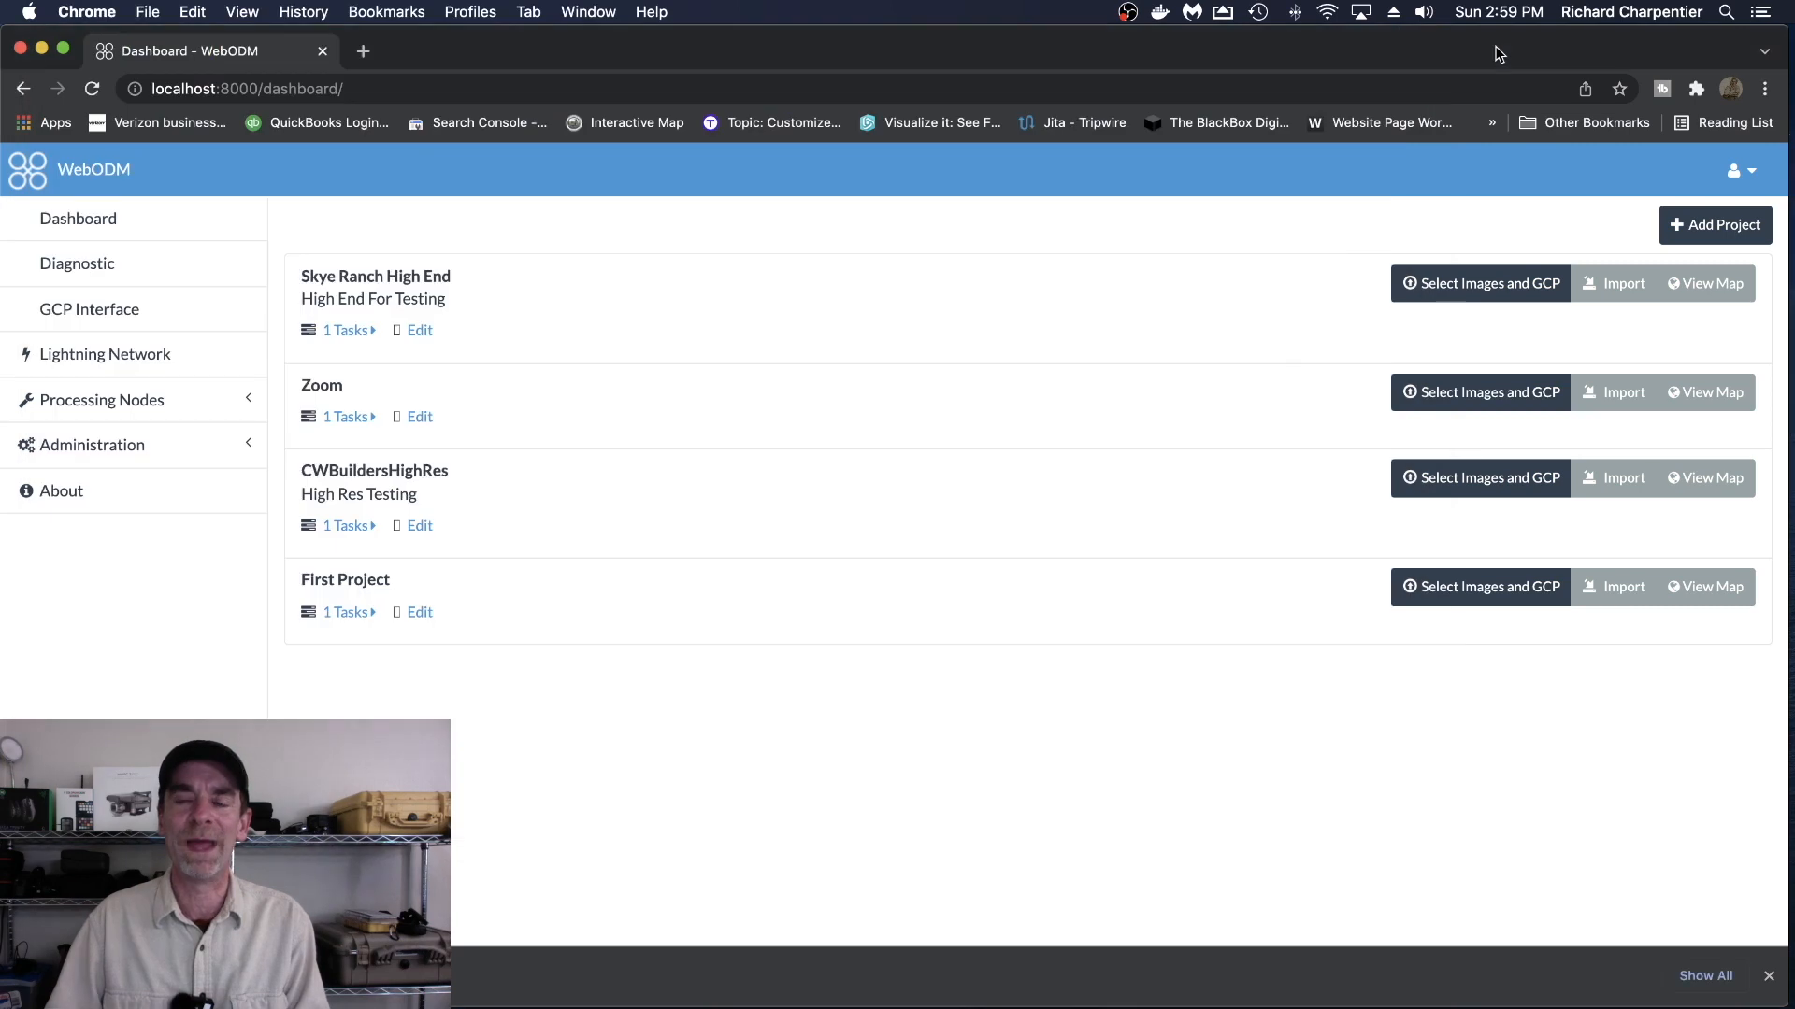
- Expand the Sky Ranch Roam - 6/4/2021 task under Skye Ranch High End and highlight its image count and processing time
click(356, 332)
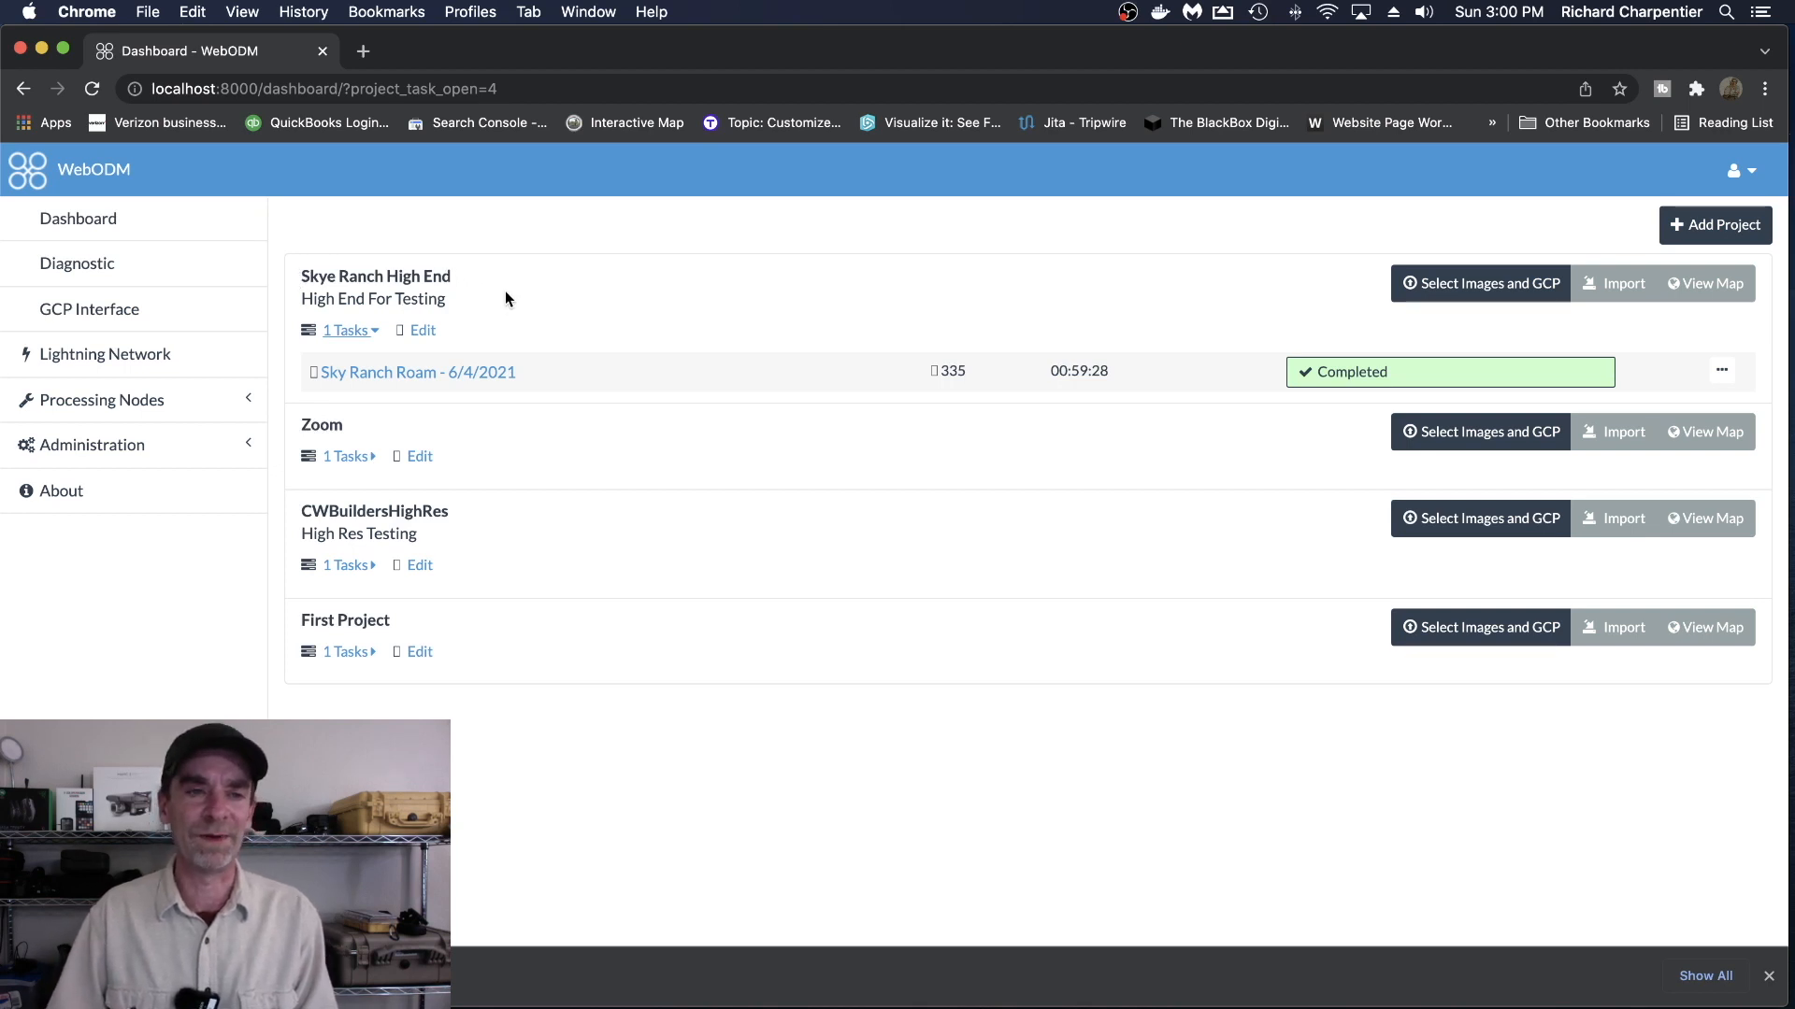
click(447, 374)
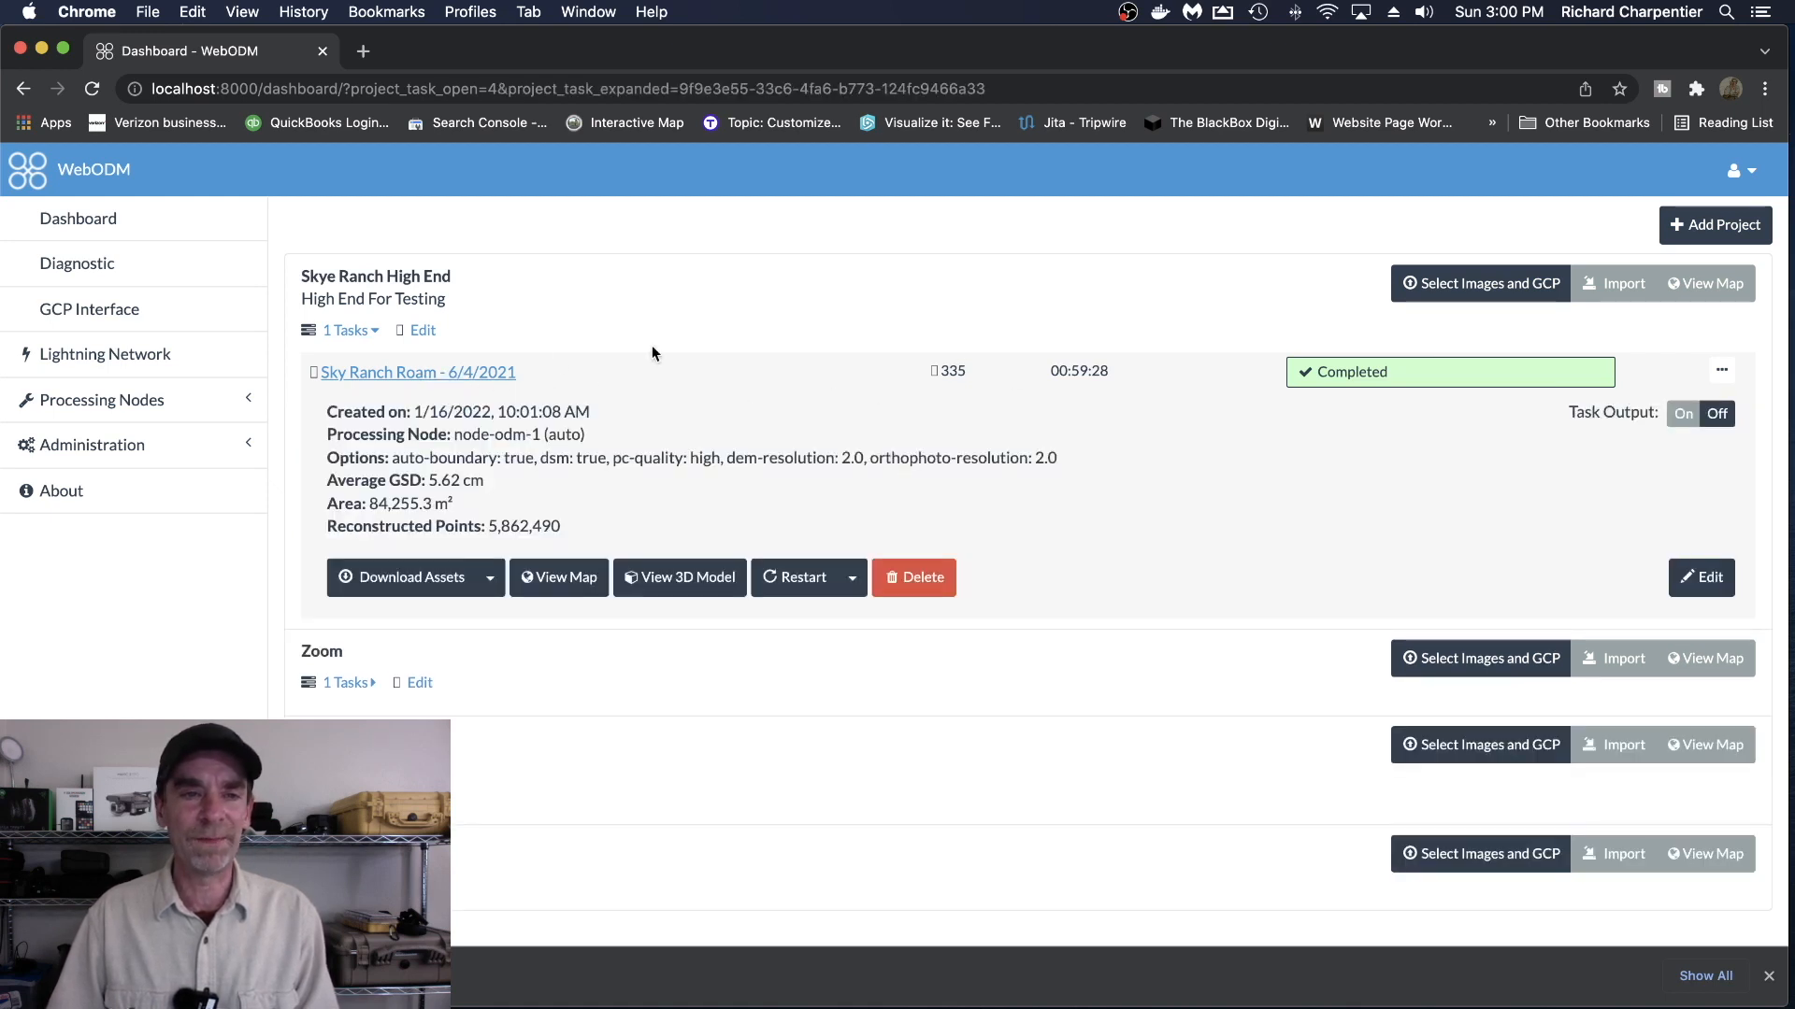
drag(966, 368, 941, 368)
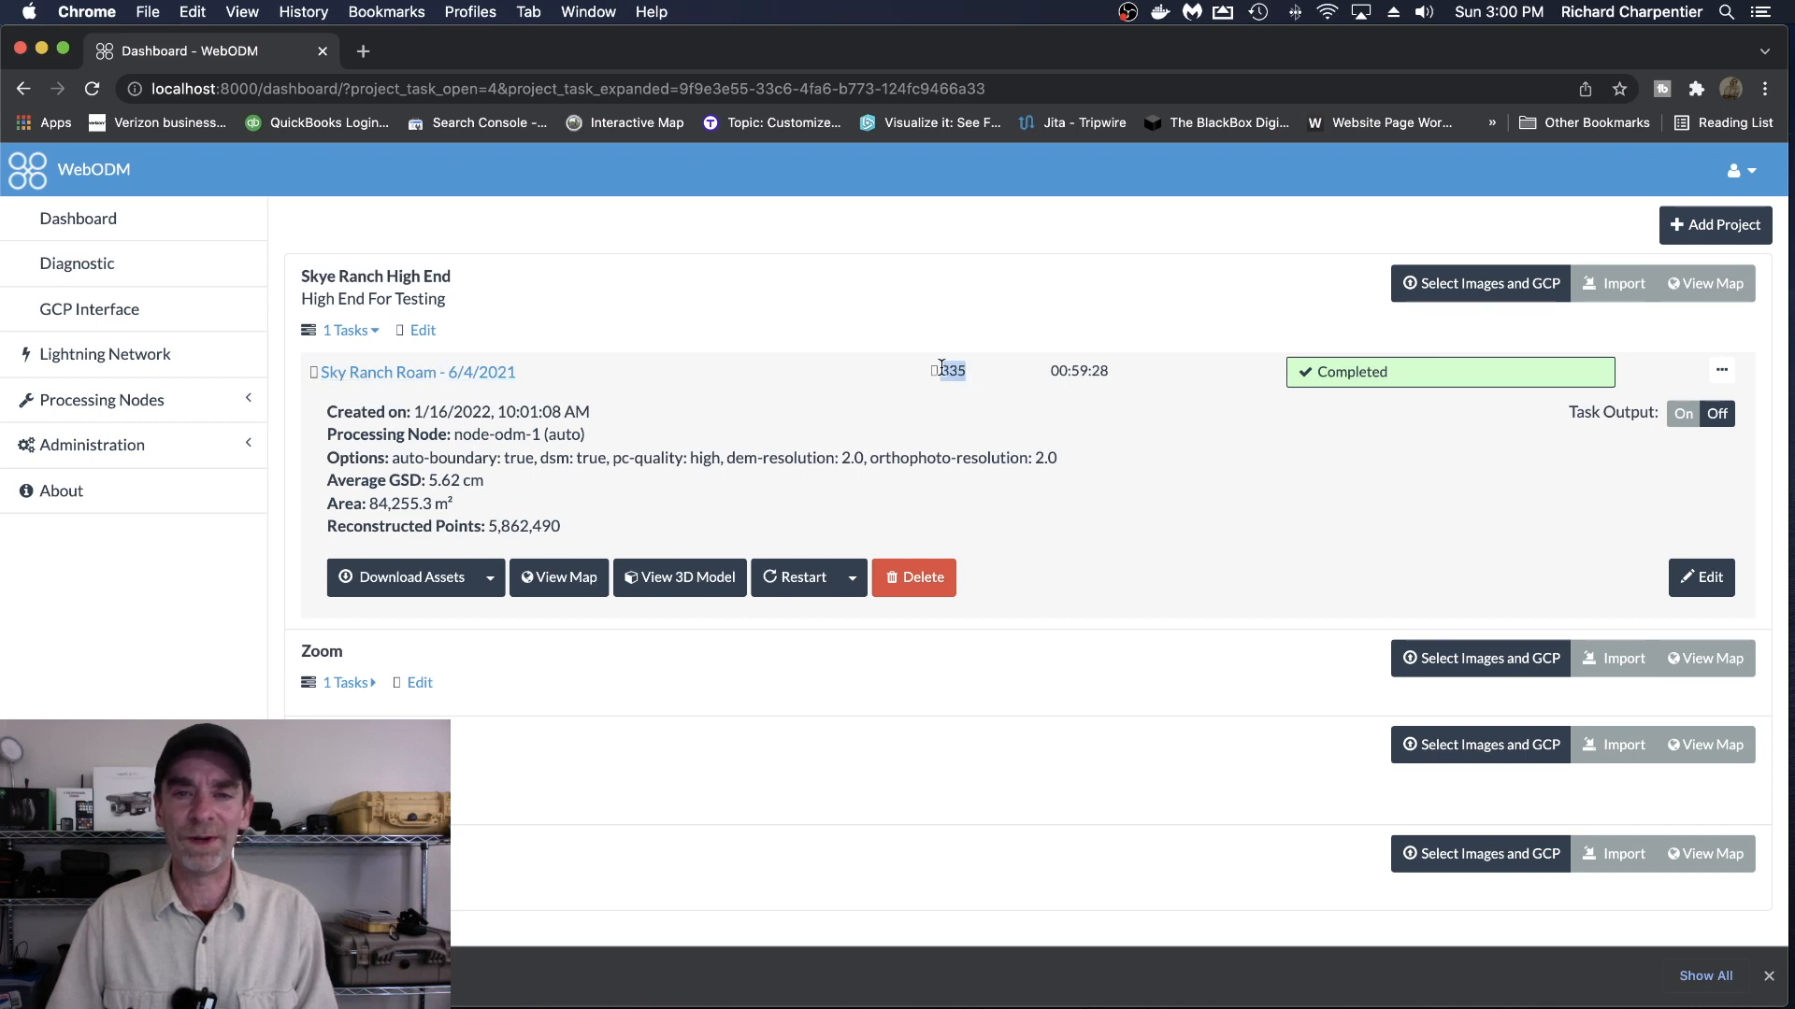
drag(1112, 368, 1049, 369)
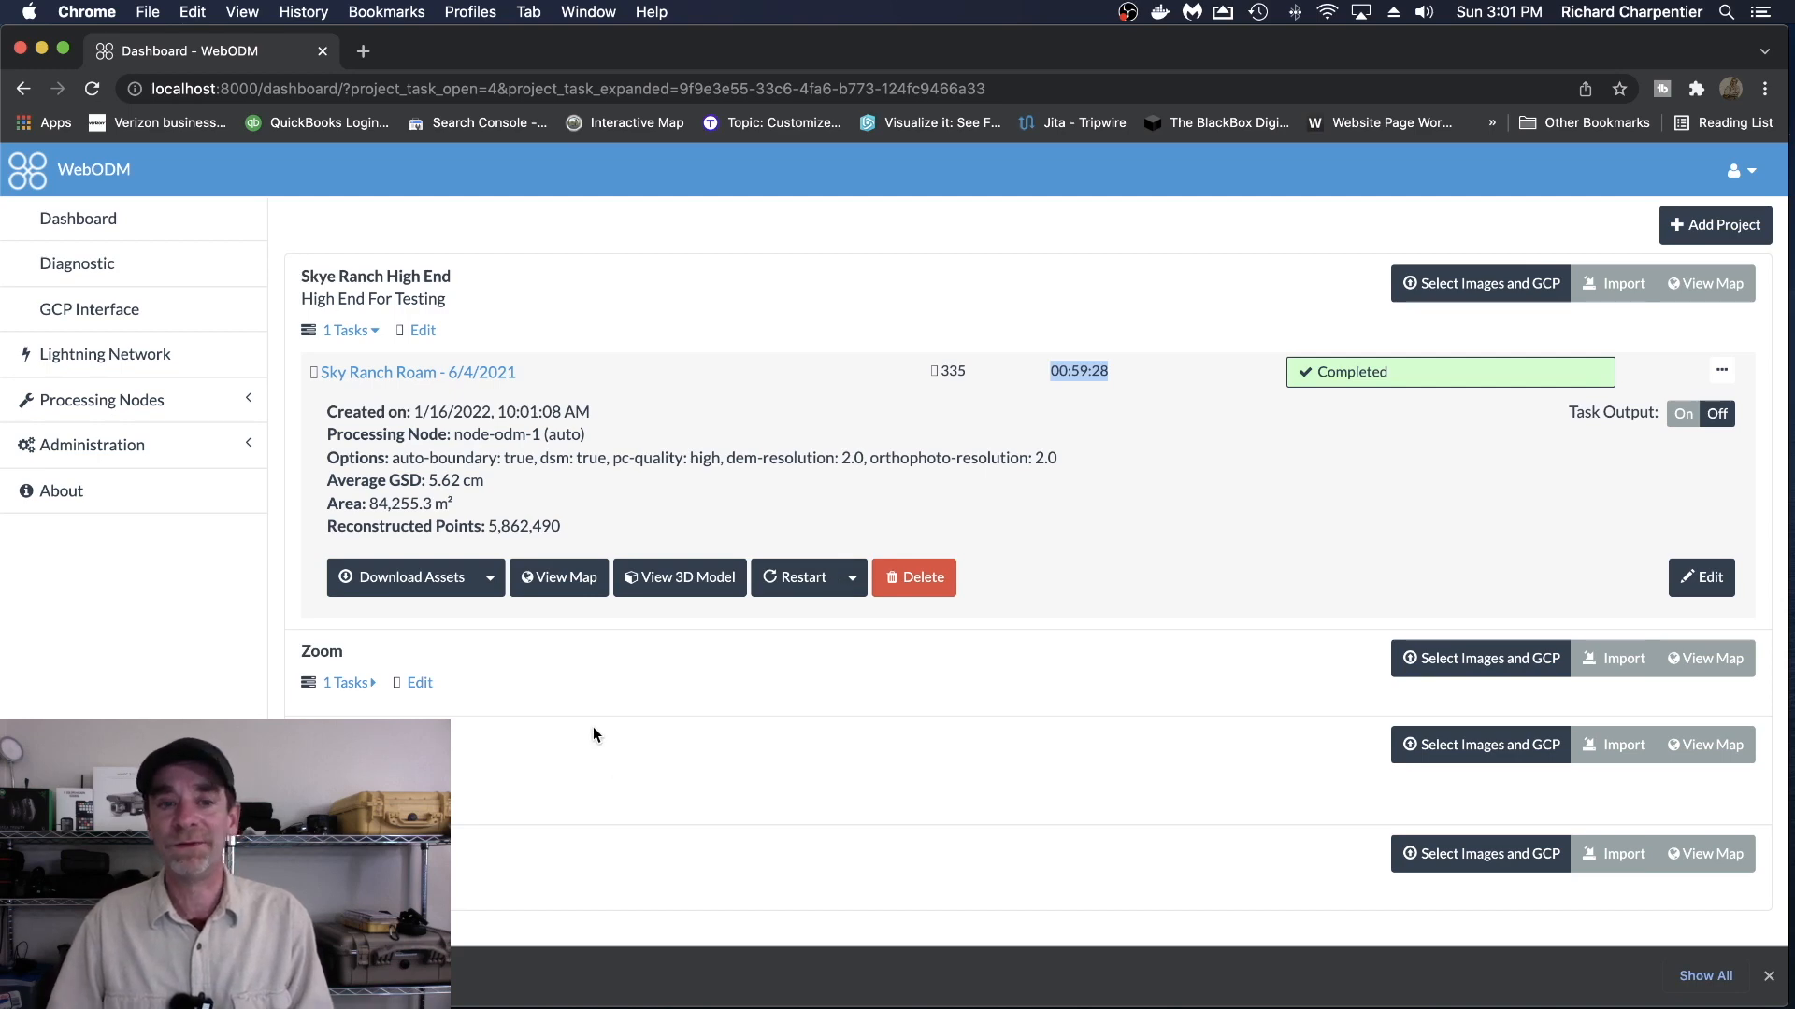
- Open the Sky Ranch Roam task's map and set its base map to None
click(561, 581)
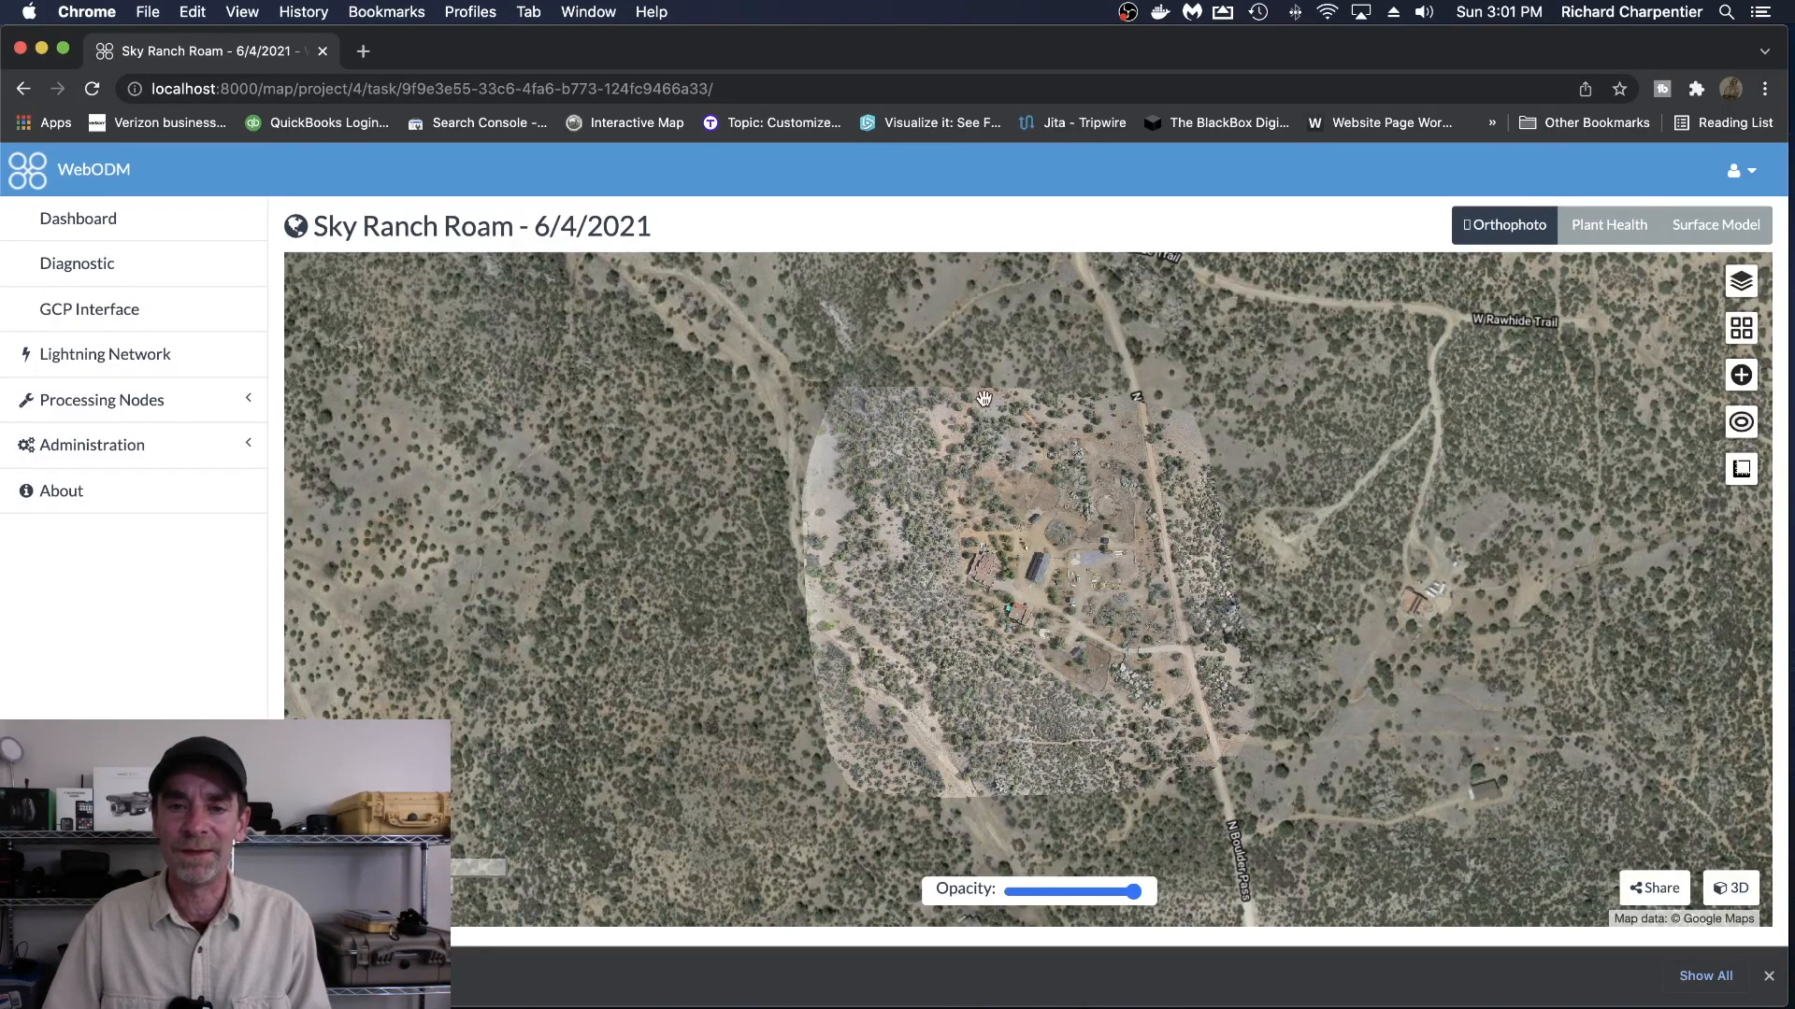
click(1741, 332)
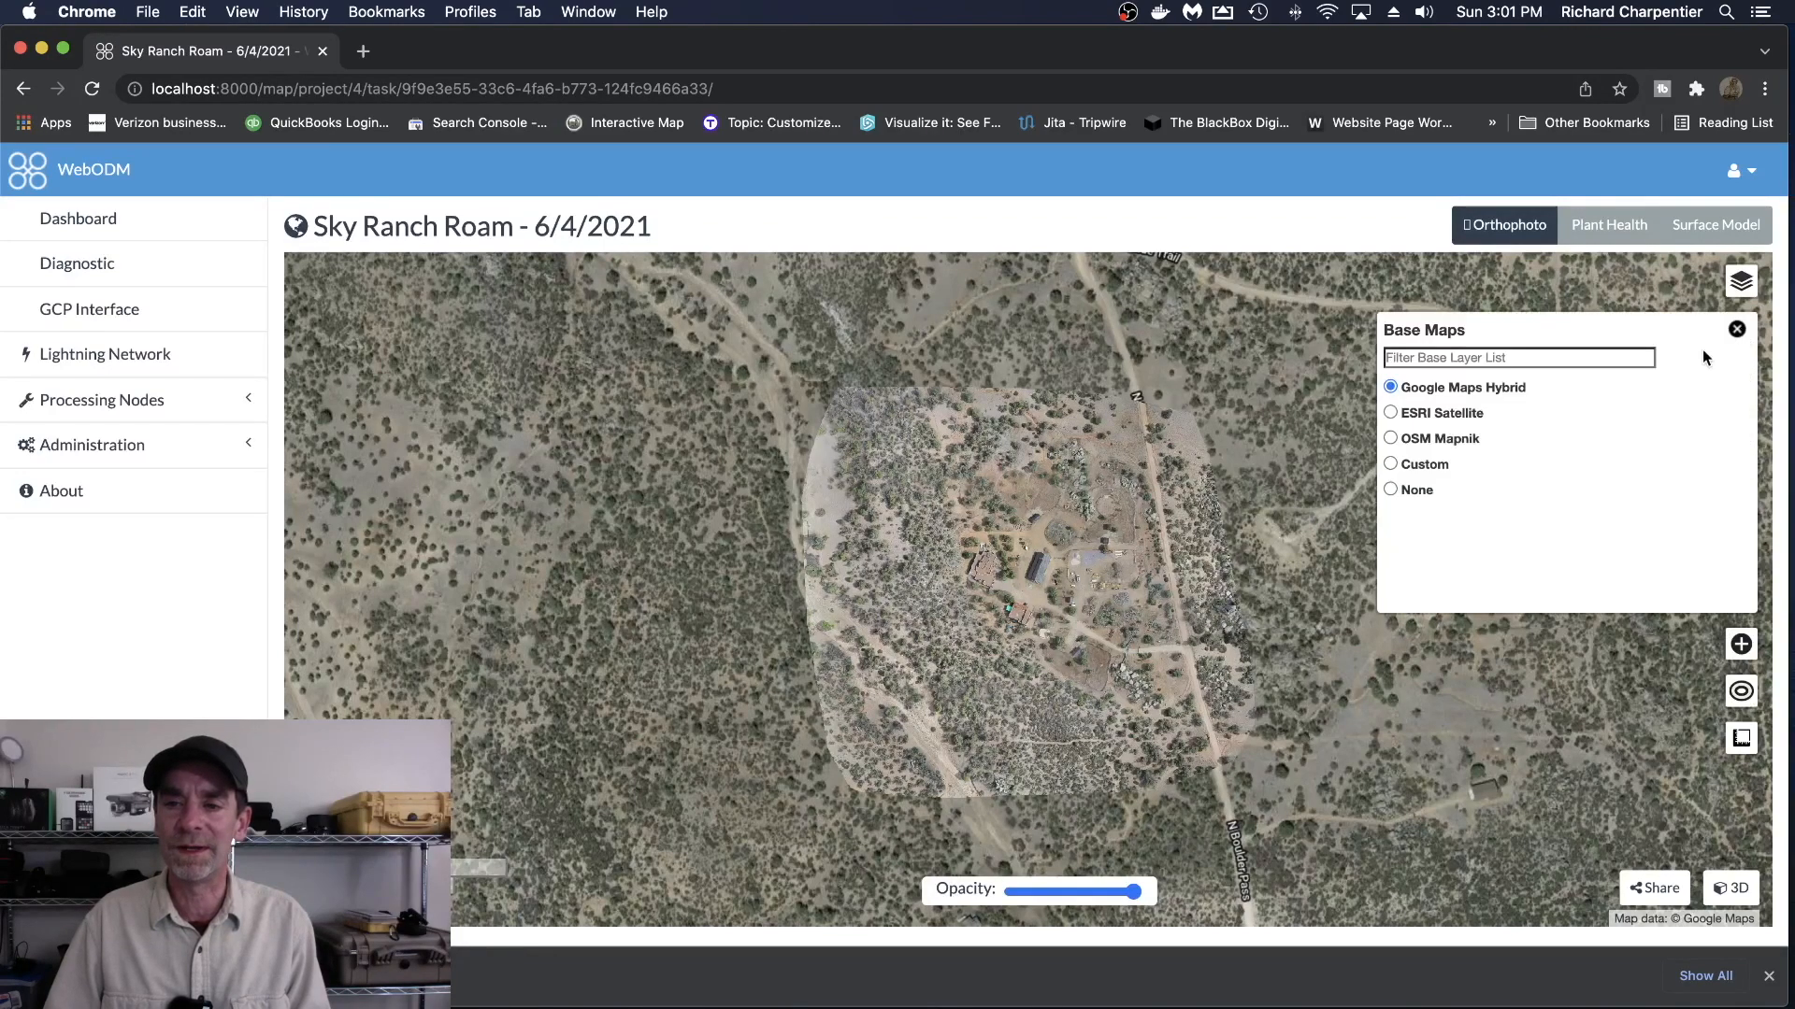
click(1390, 492)
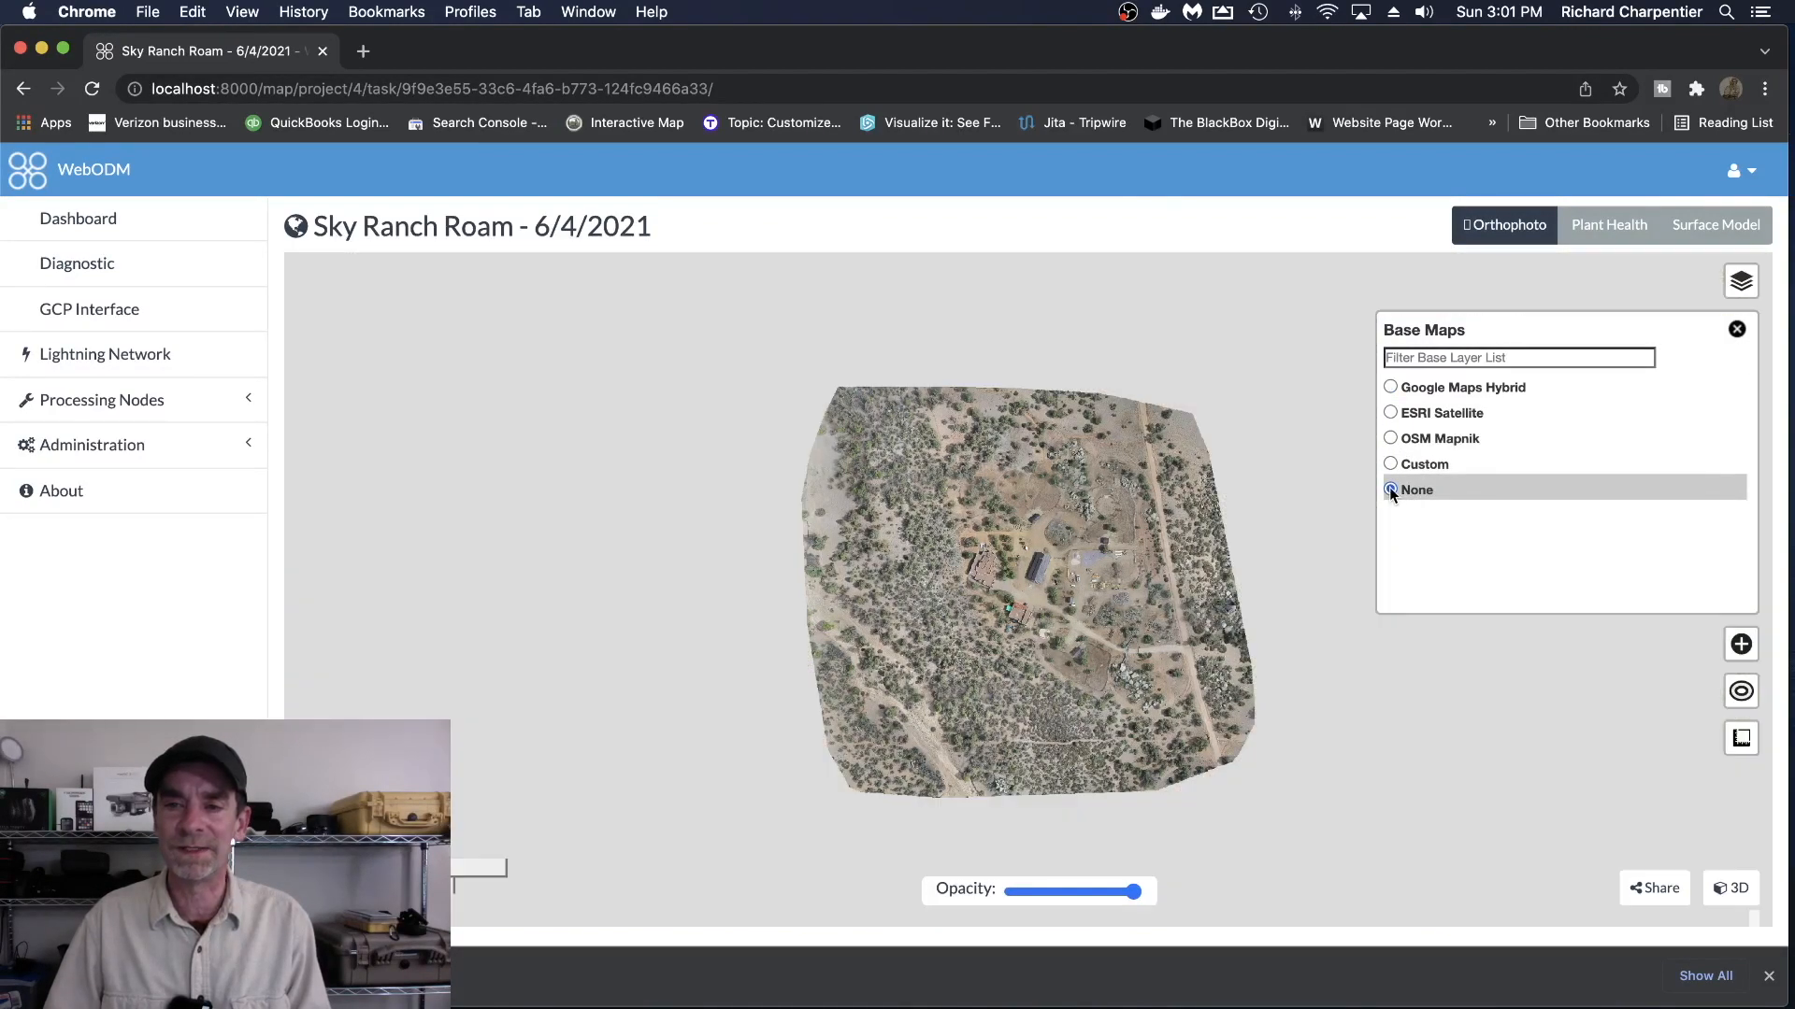
click(1737, 329)
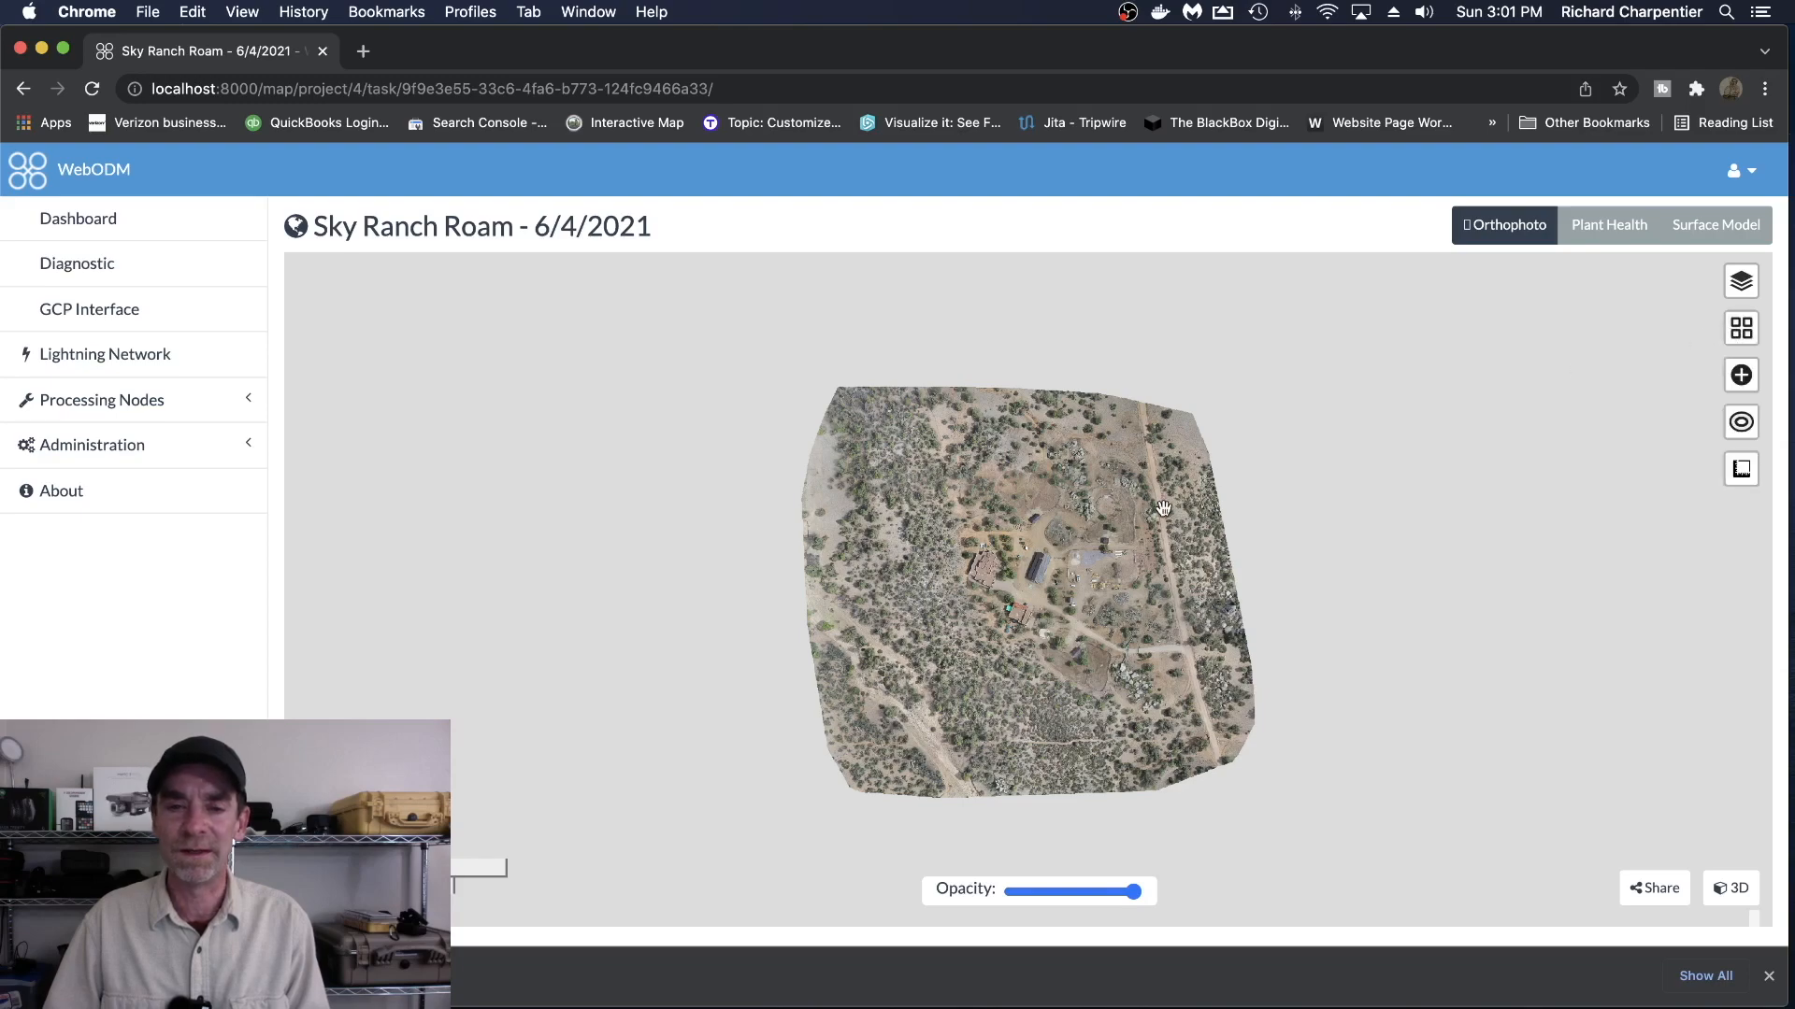
- Examine the buildings and large barn at the centre of the orthophoto up close
scroll(1068, 531, up, 2)
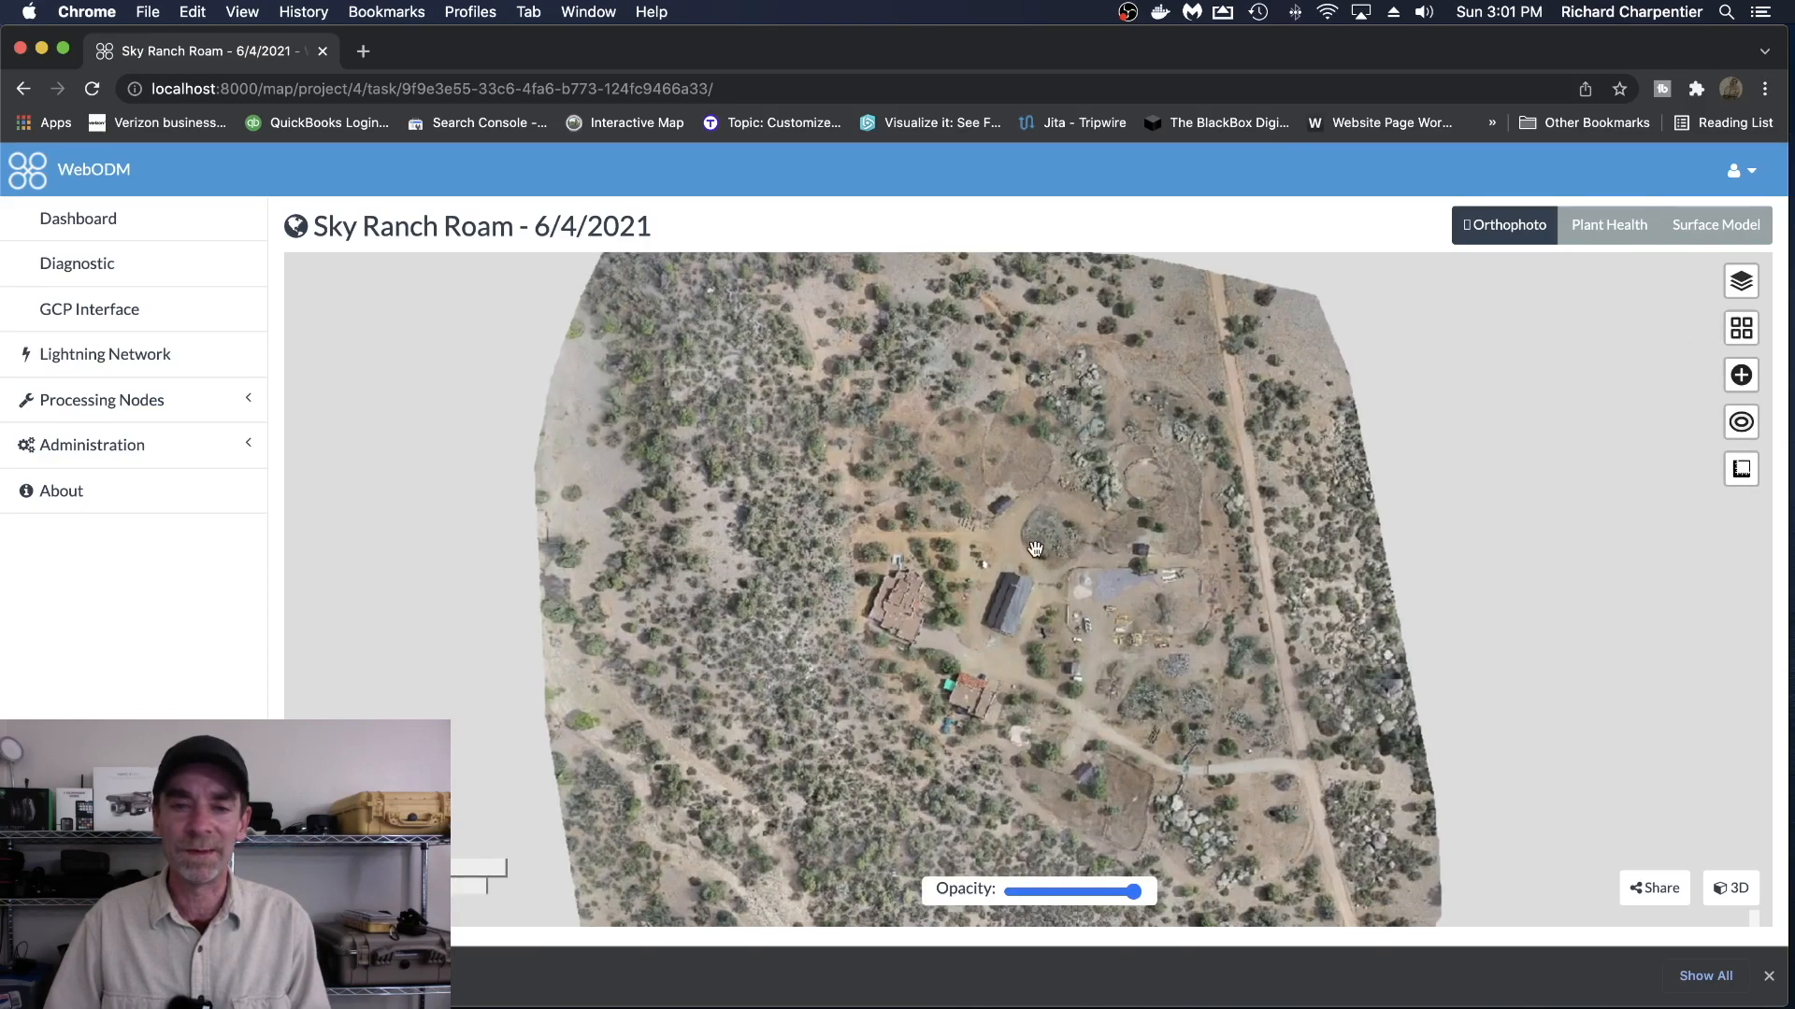
scroll(986, 560, up, 2)
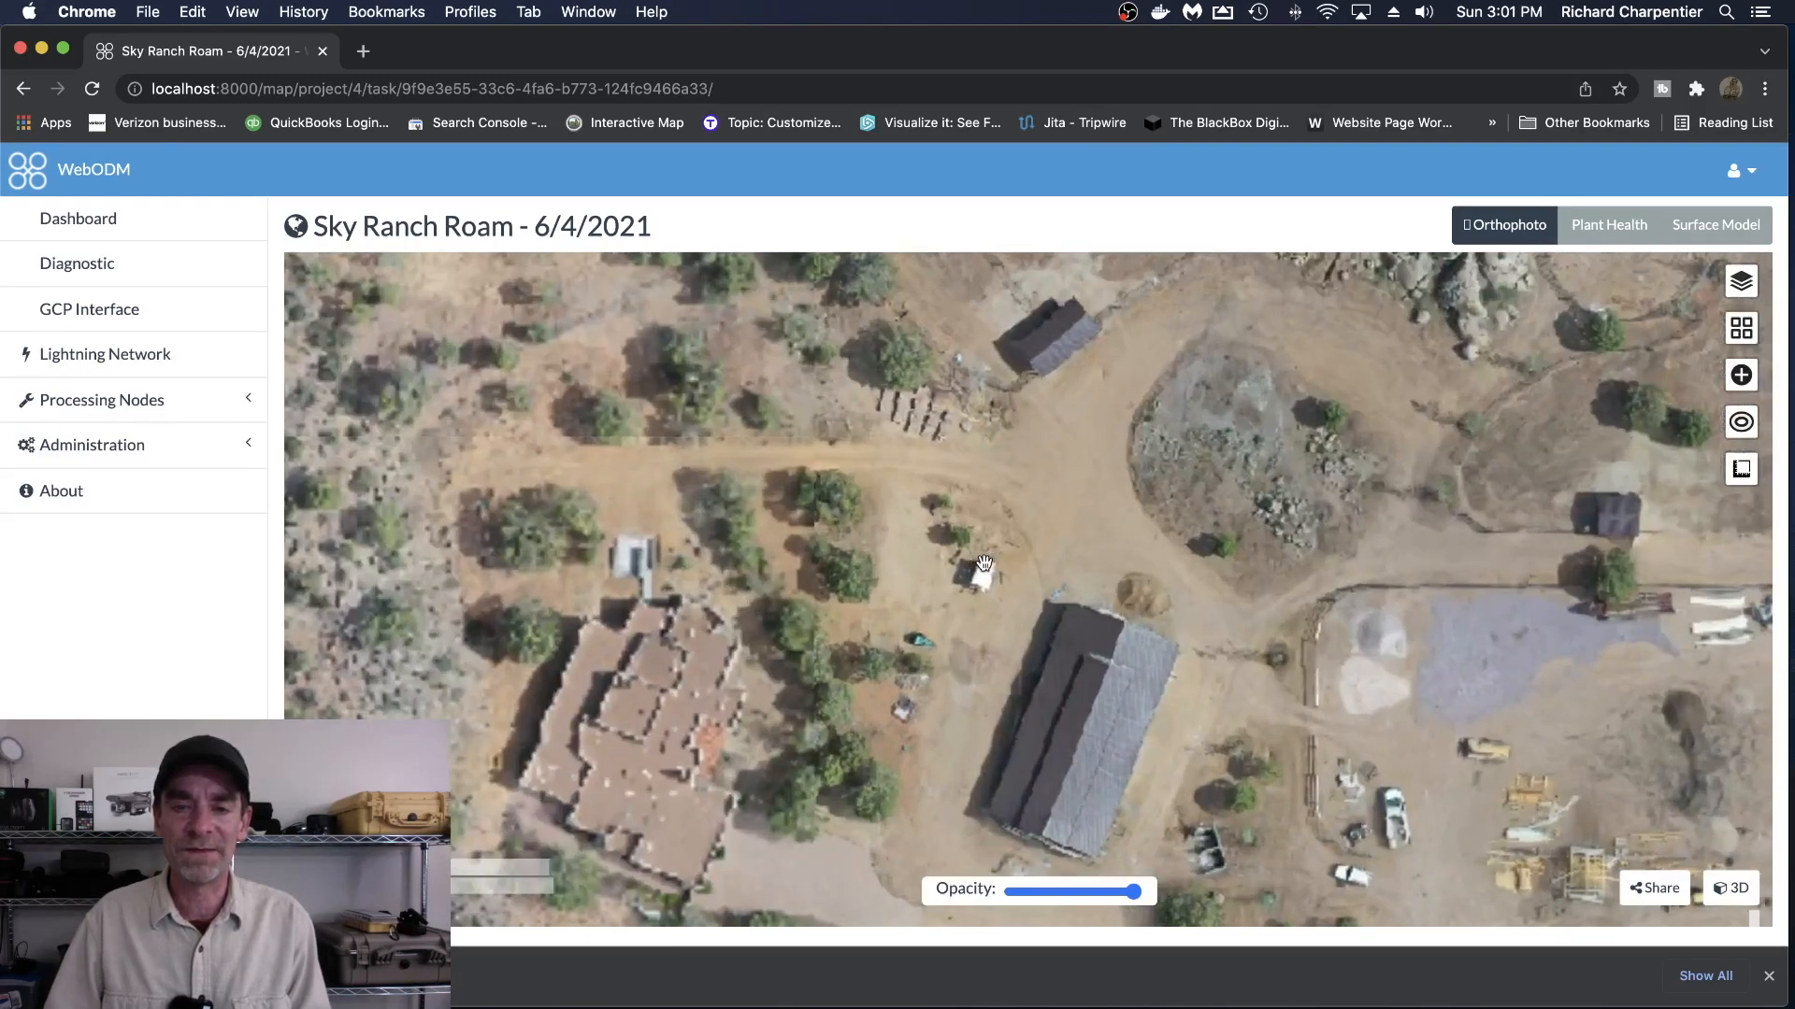
drag(1048, 595, 984, 456)
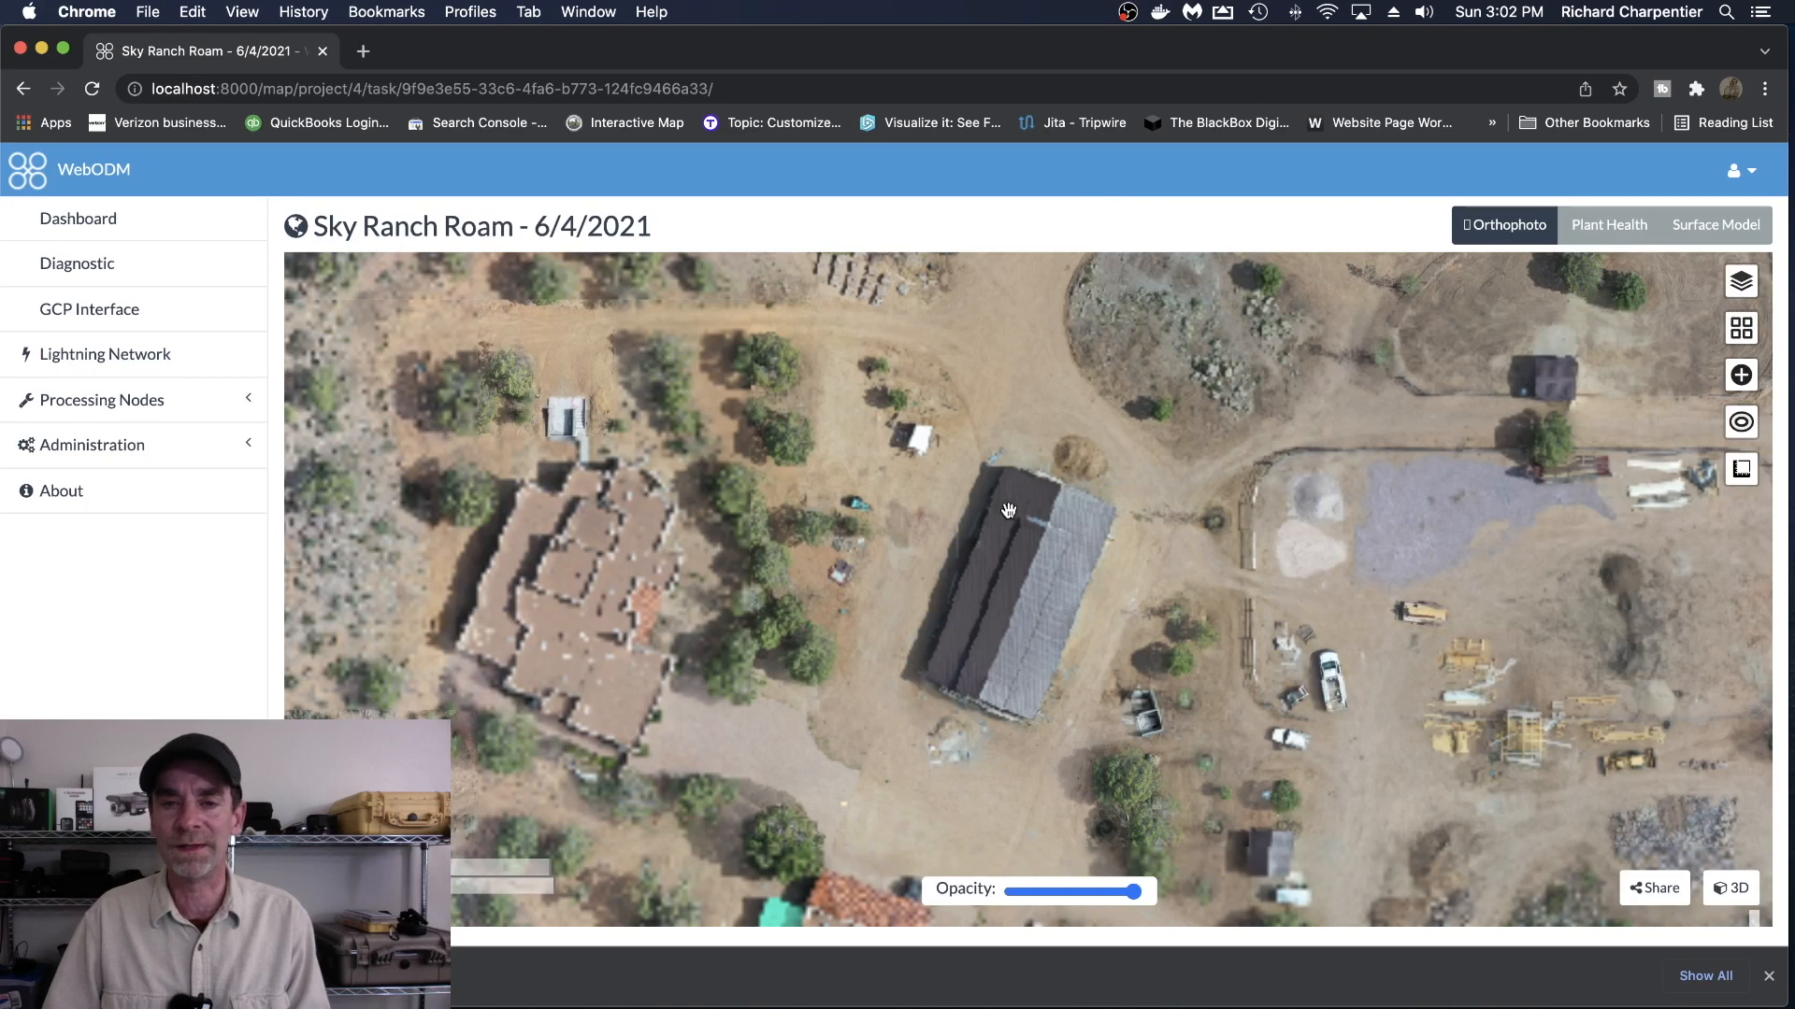
- Examine the area east of the barn on the orthophoto, then view the whole site within its surroundings
drag(1178, 562, 1144, 561)
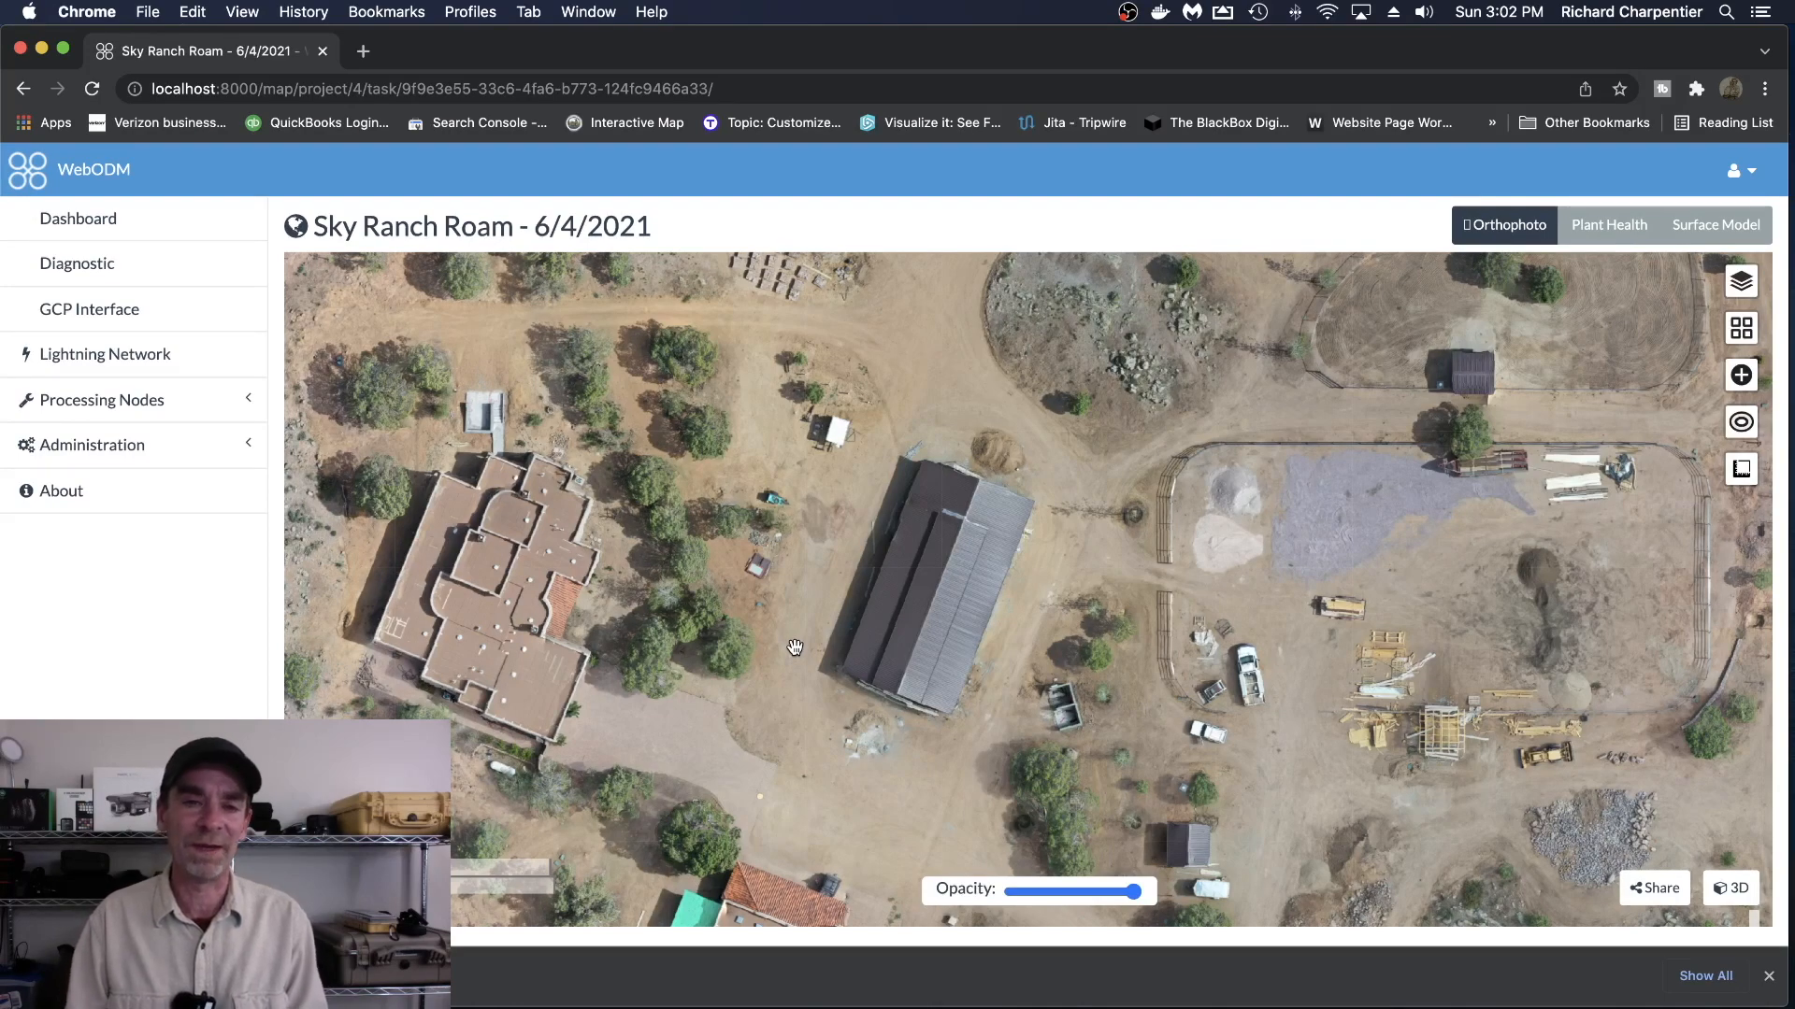
drag(1450, 621, 1066, 494)
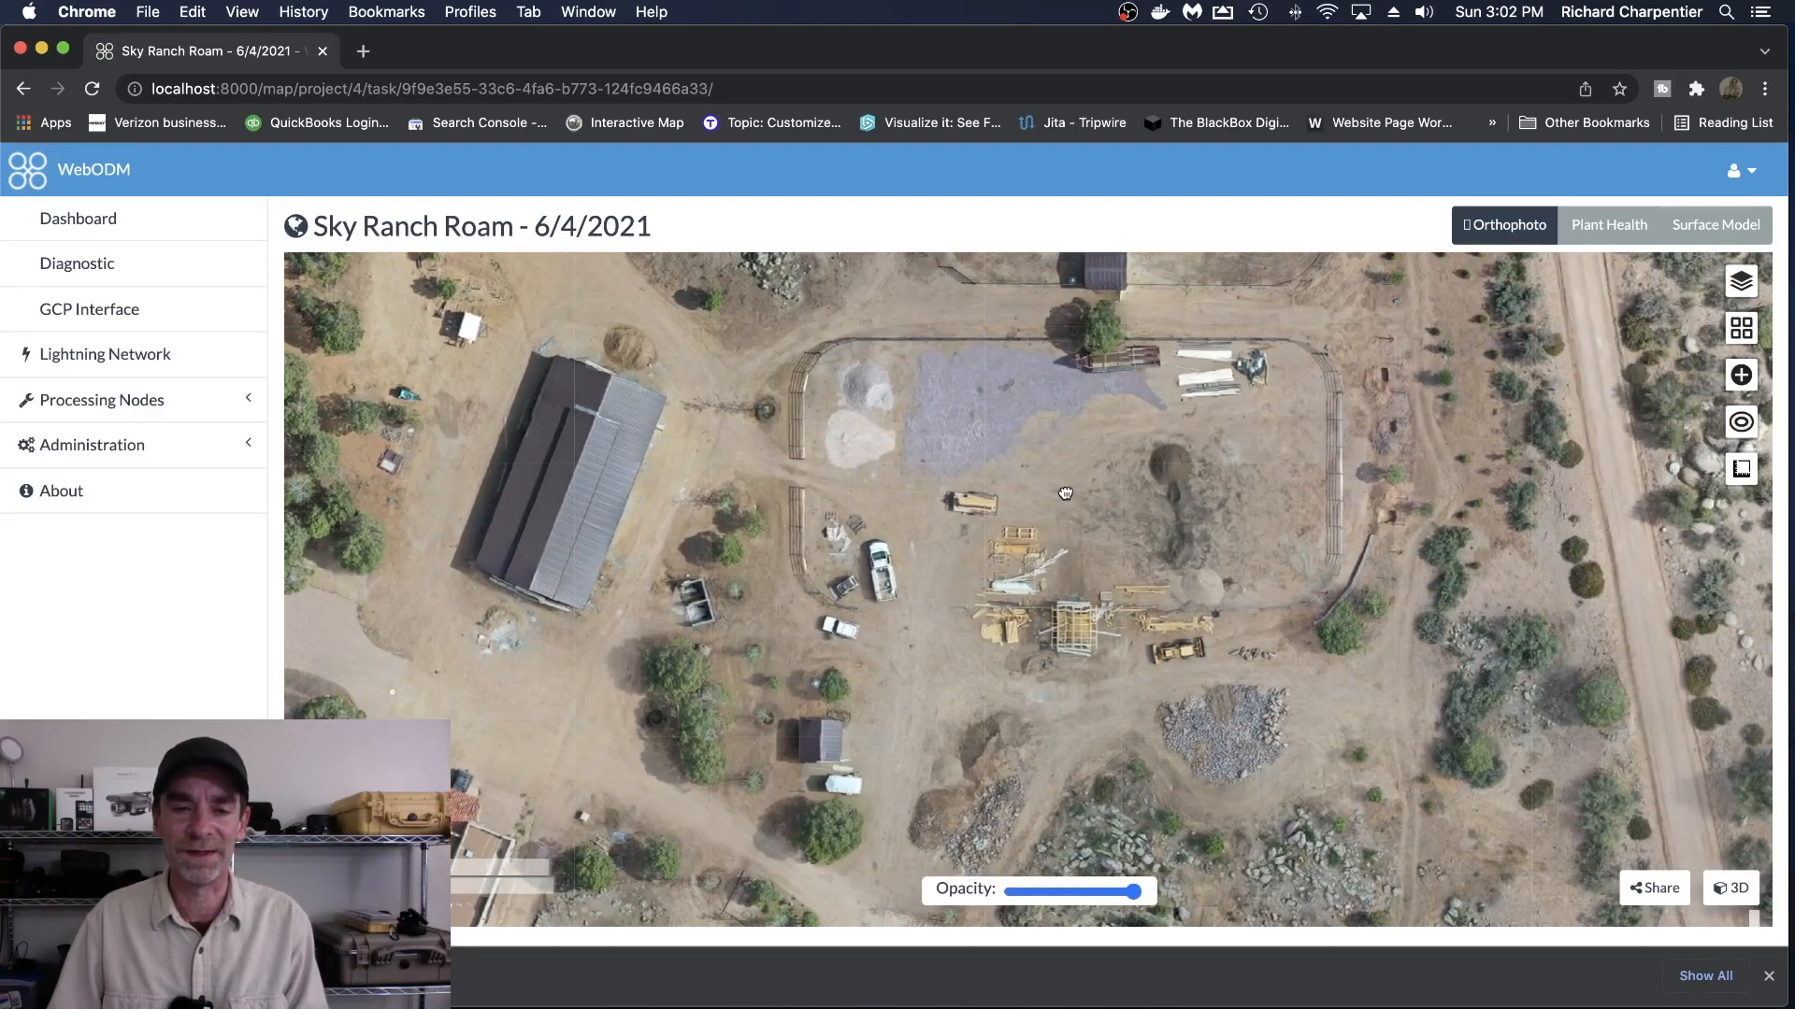
scroll(1065, 494, down, 2)
scroll(1048, 503, down, 2)
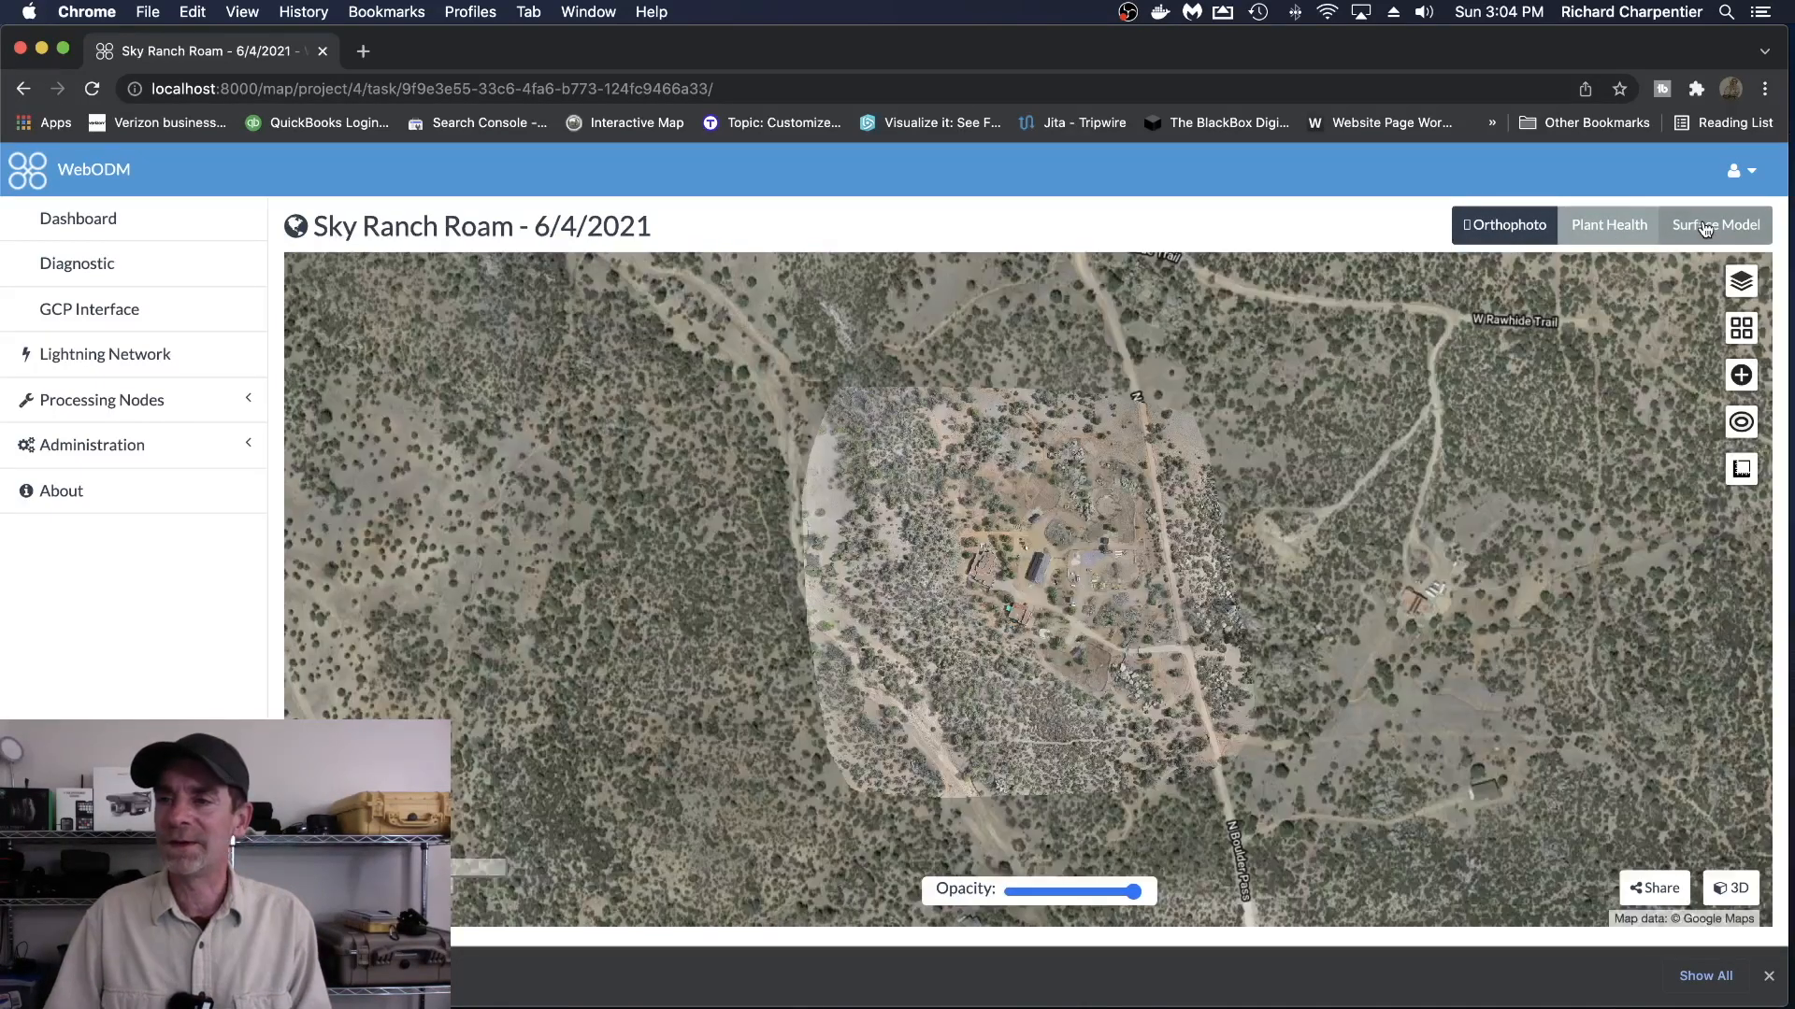
- Display the Surface Model on the map and set its colour scheme to Jet
click(1706, 227)
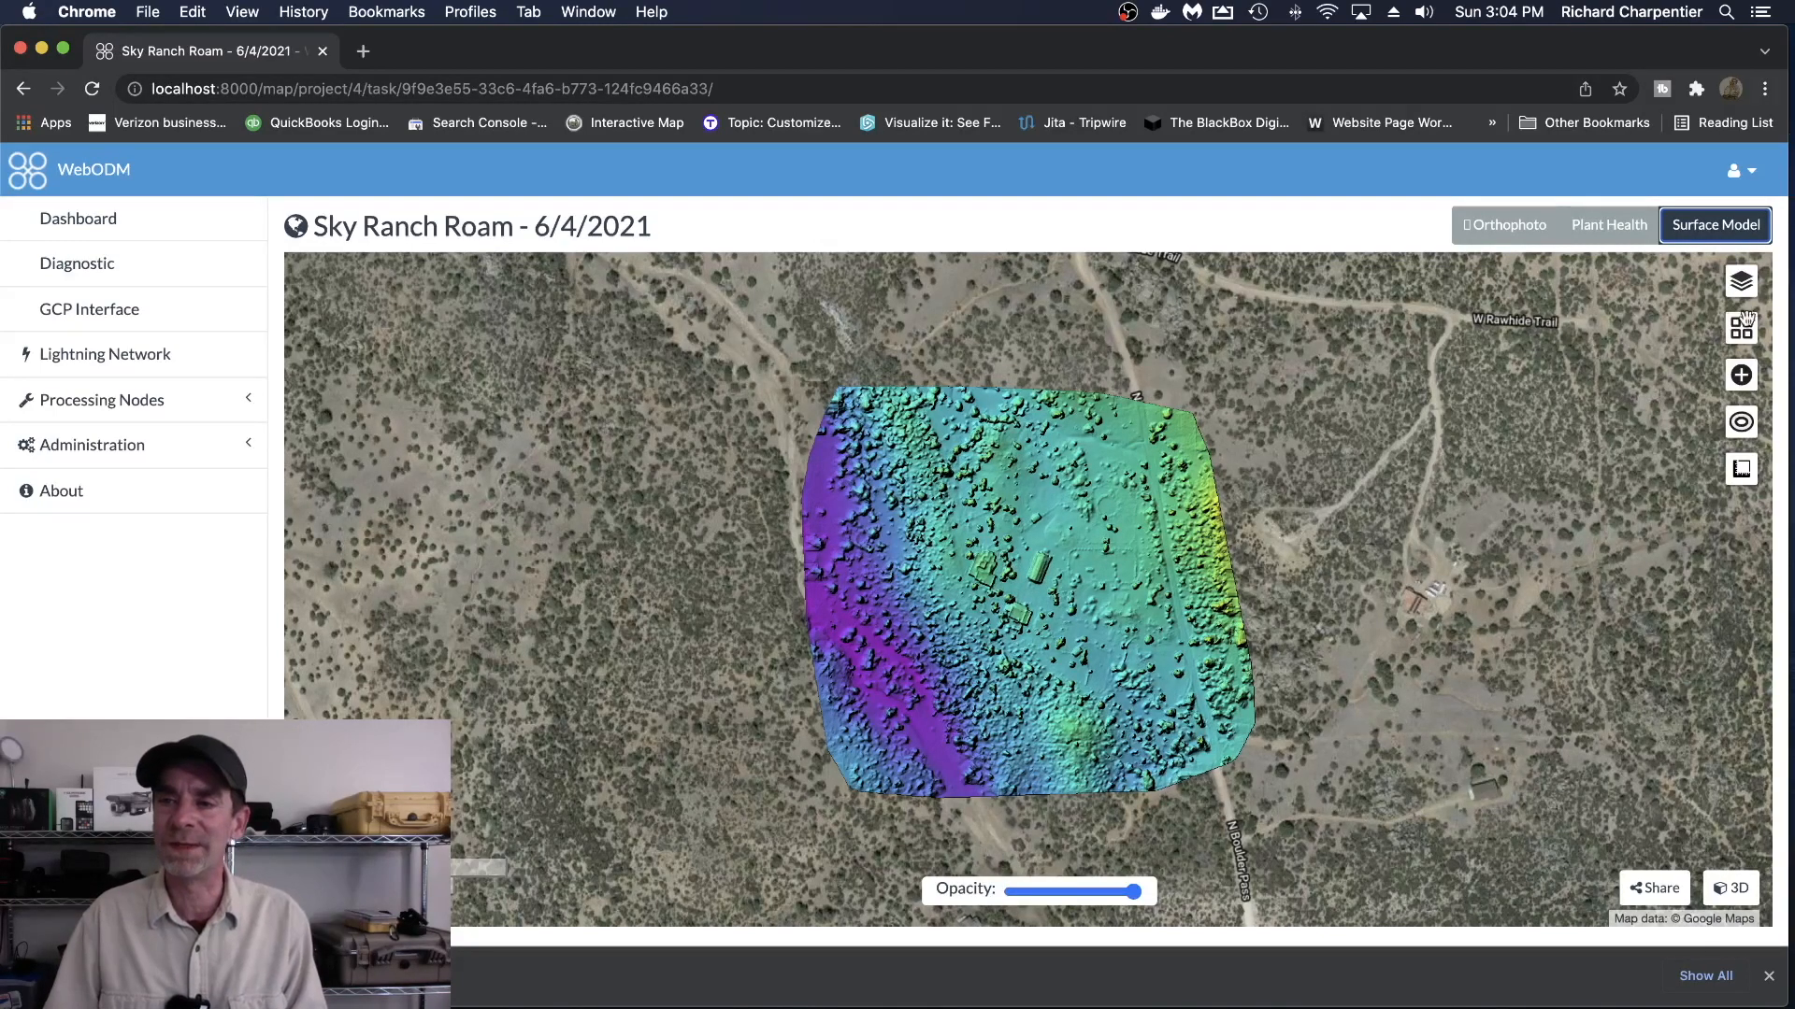
click(1740, 281)
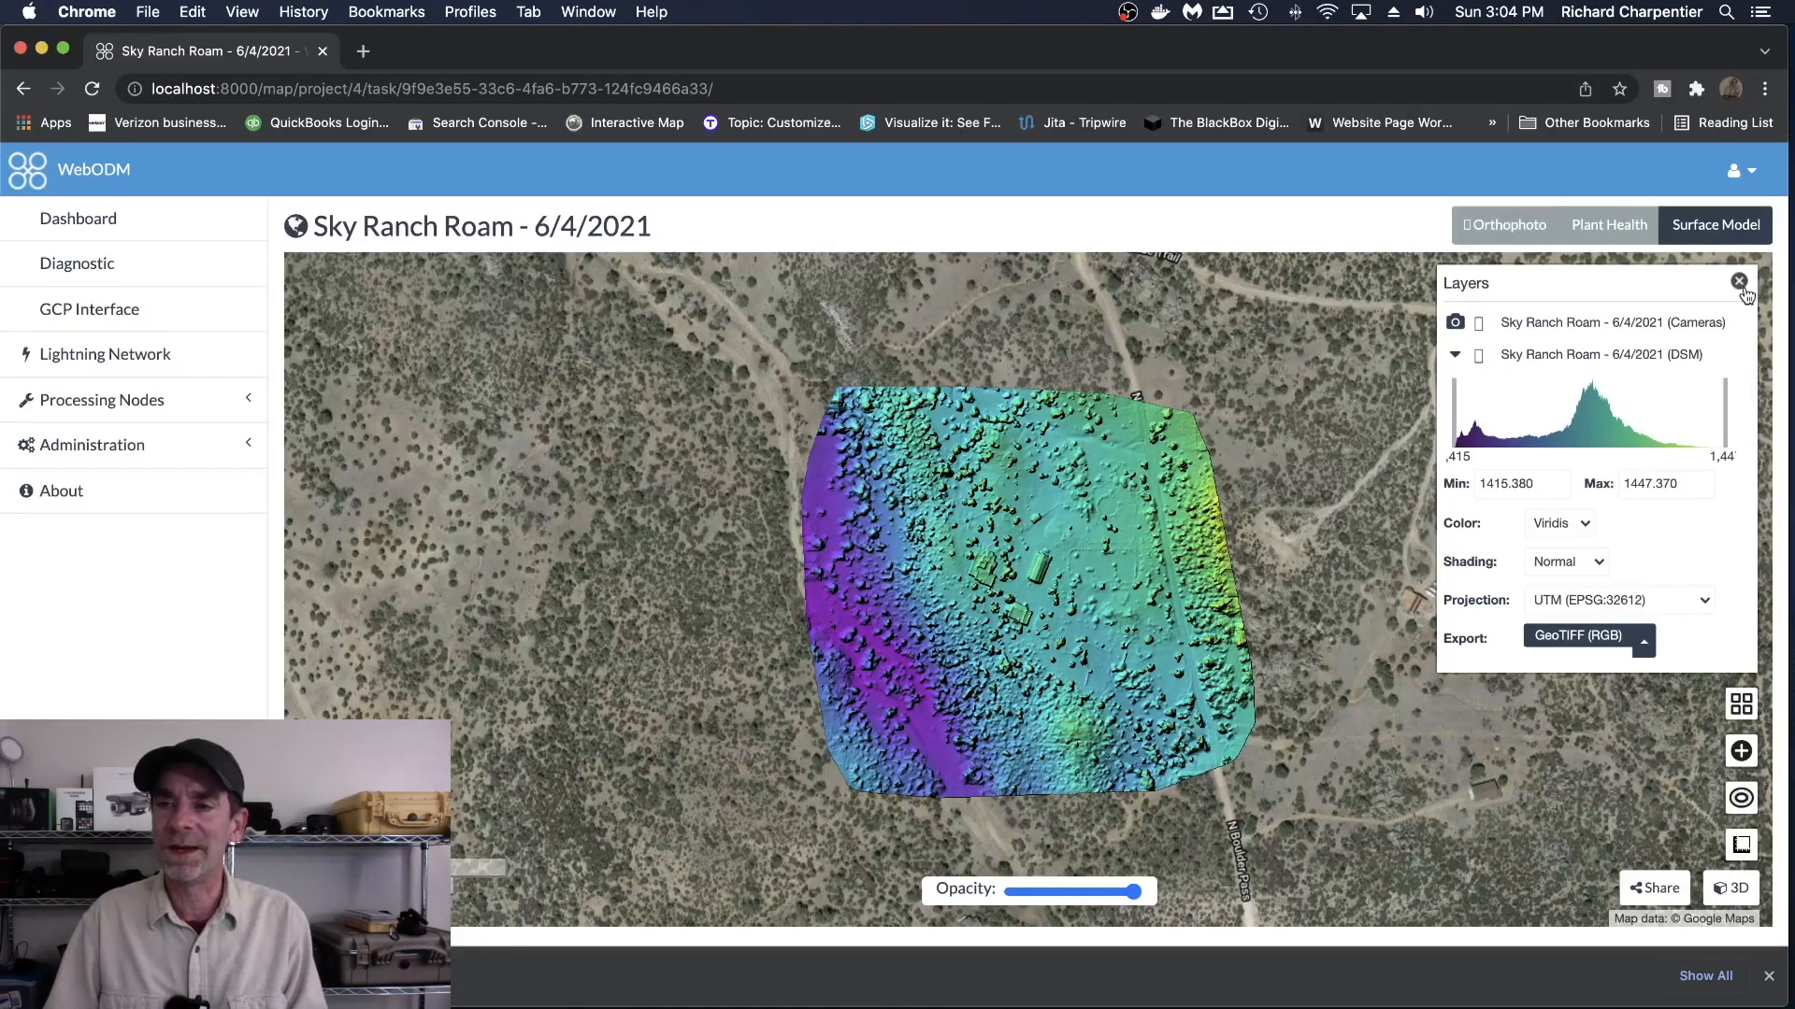
click(1584, 524)
click(1541, 541)
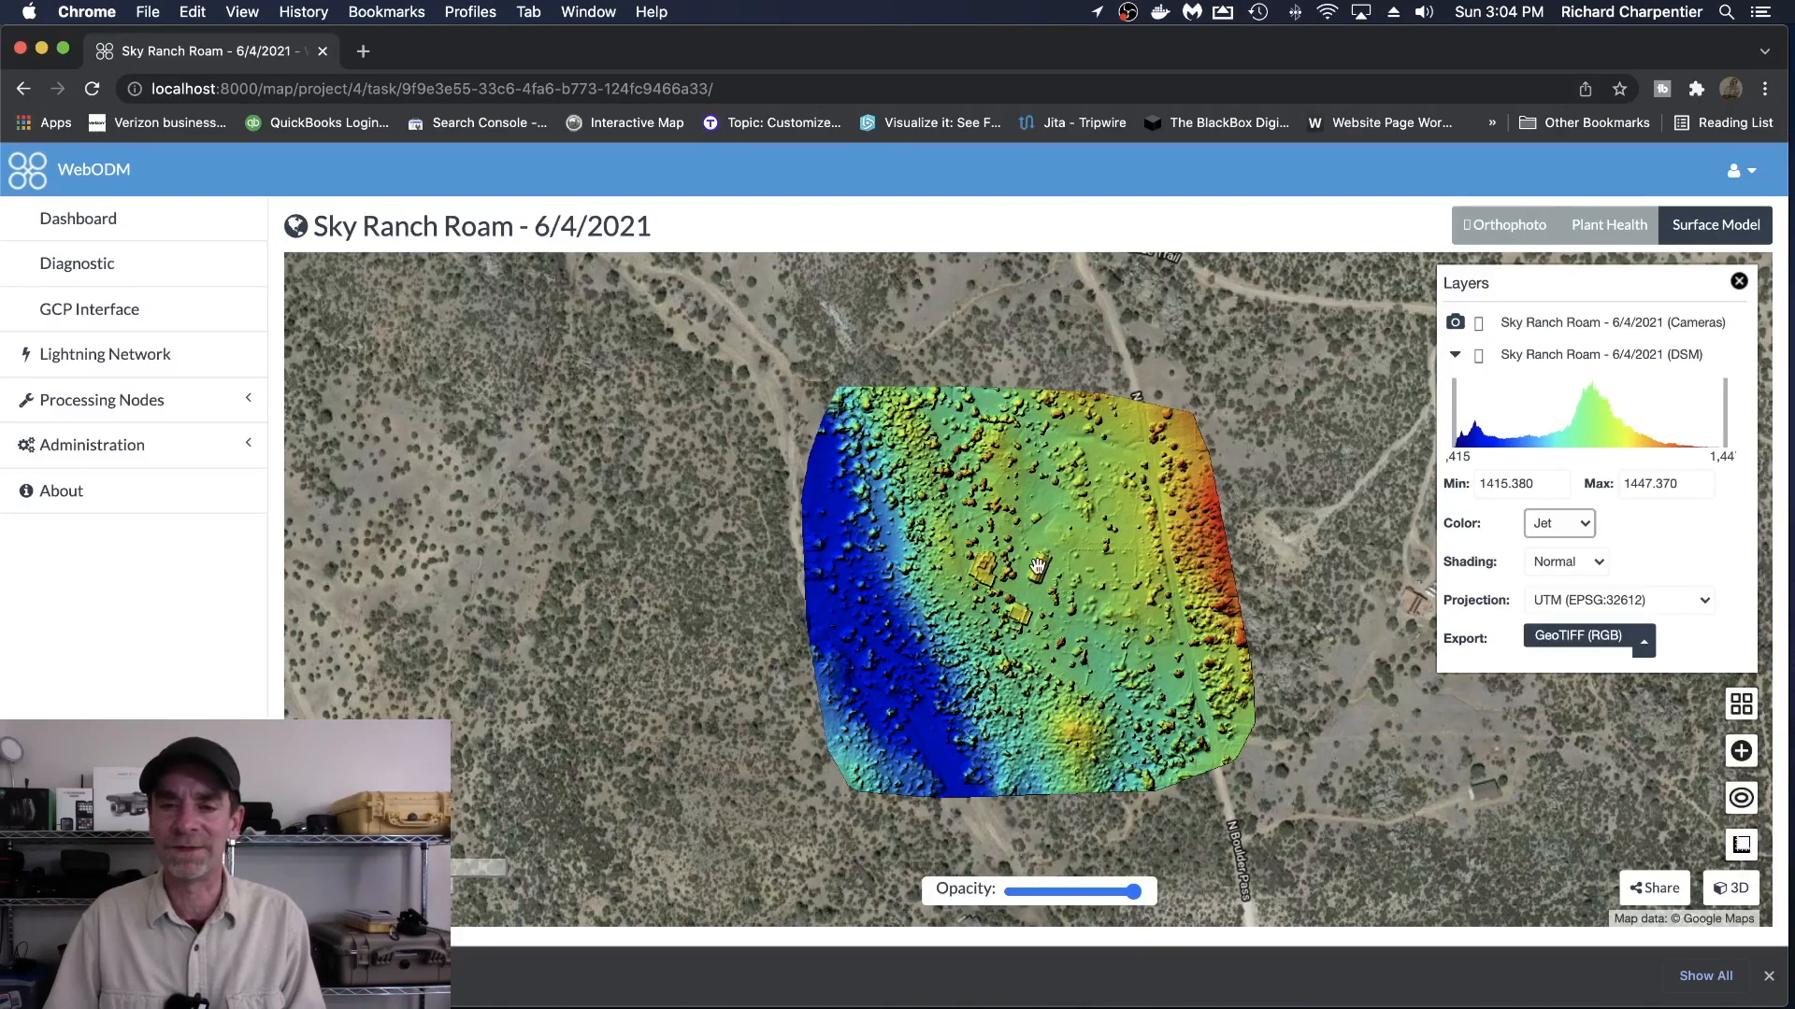
click(1739, 283)
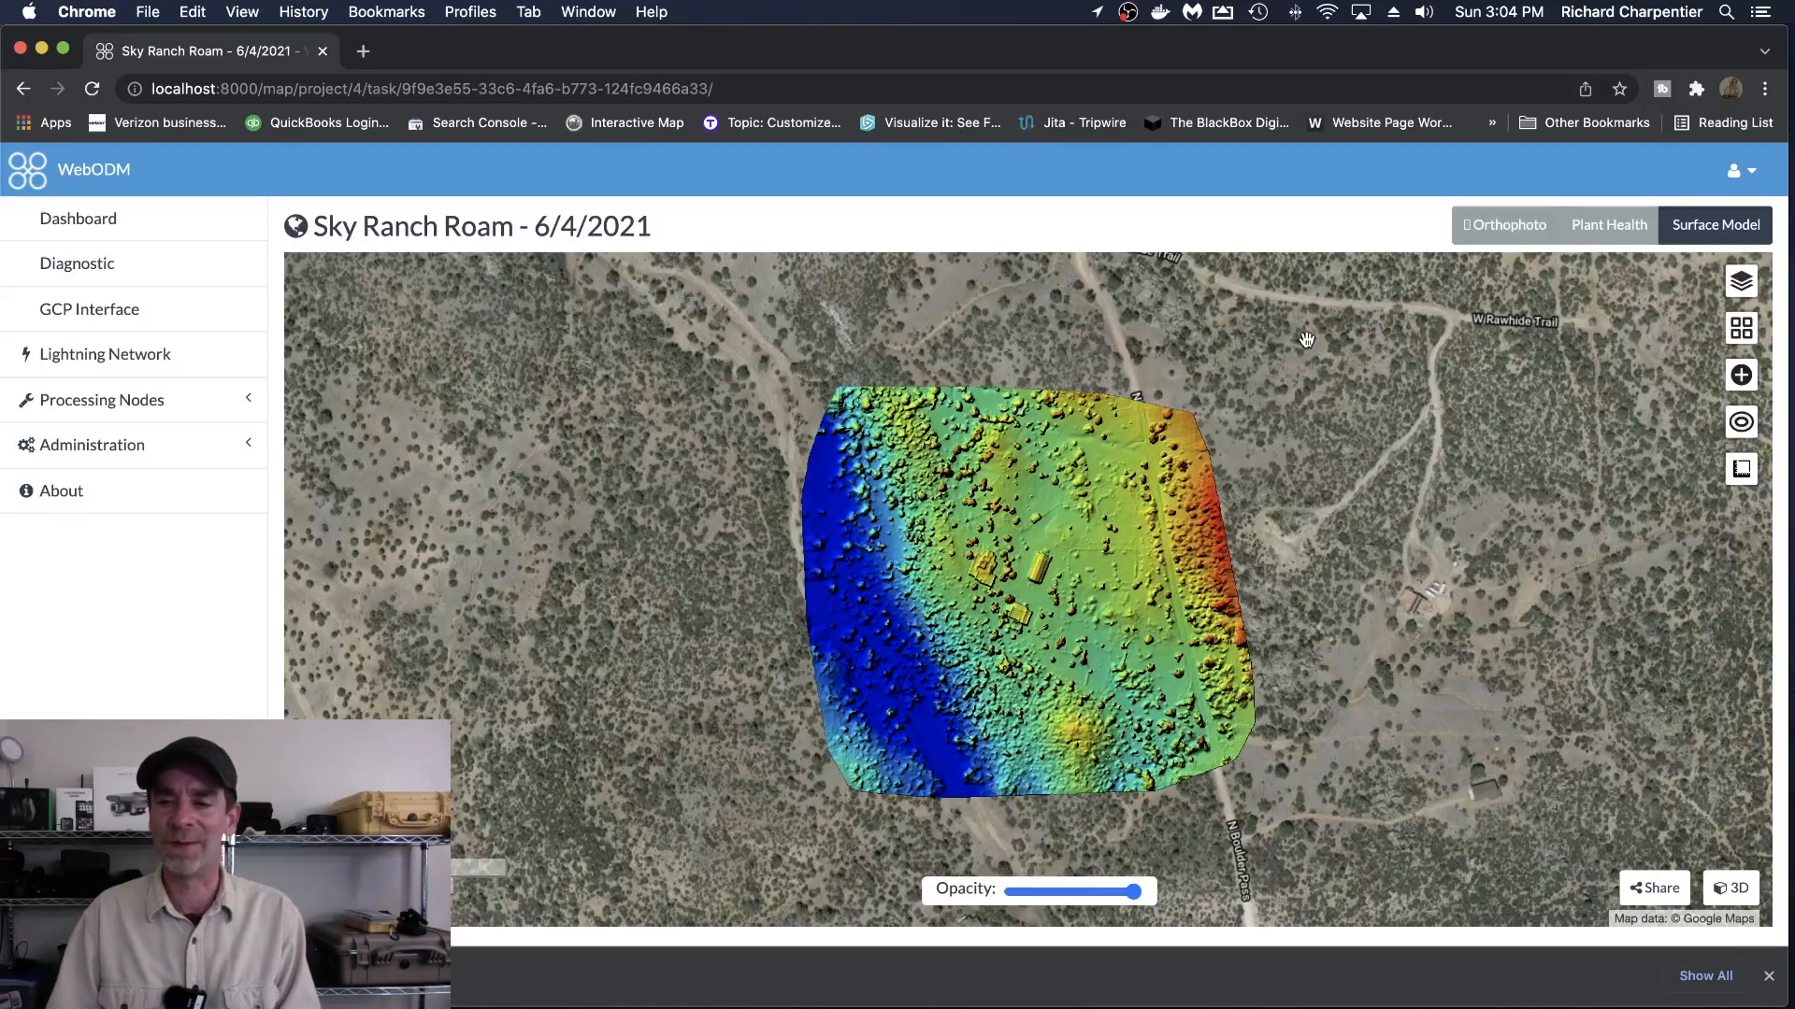
- Open the Sky Ranch Roam task's 3D view and show the camera positions above the point cloud
click(1730, 890)
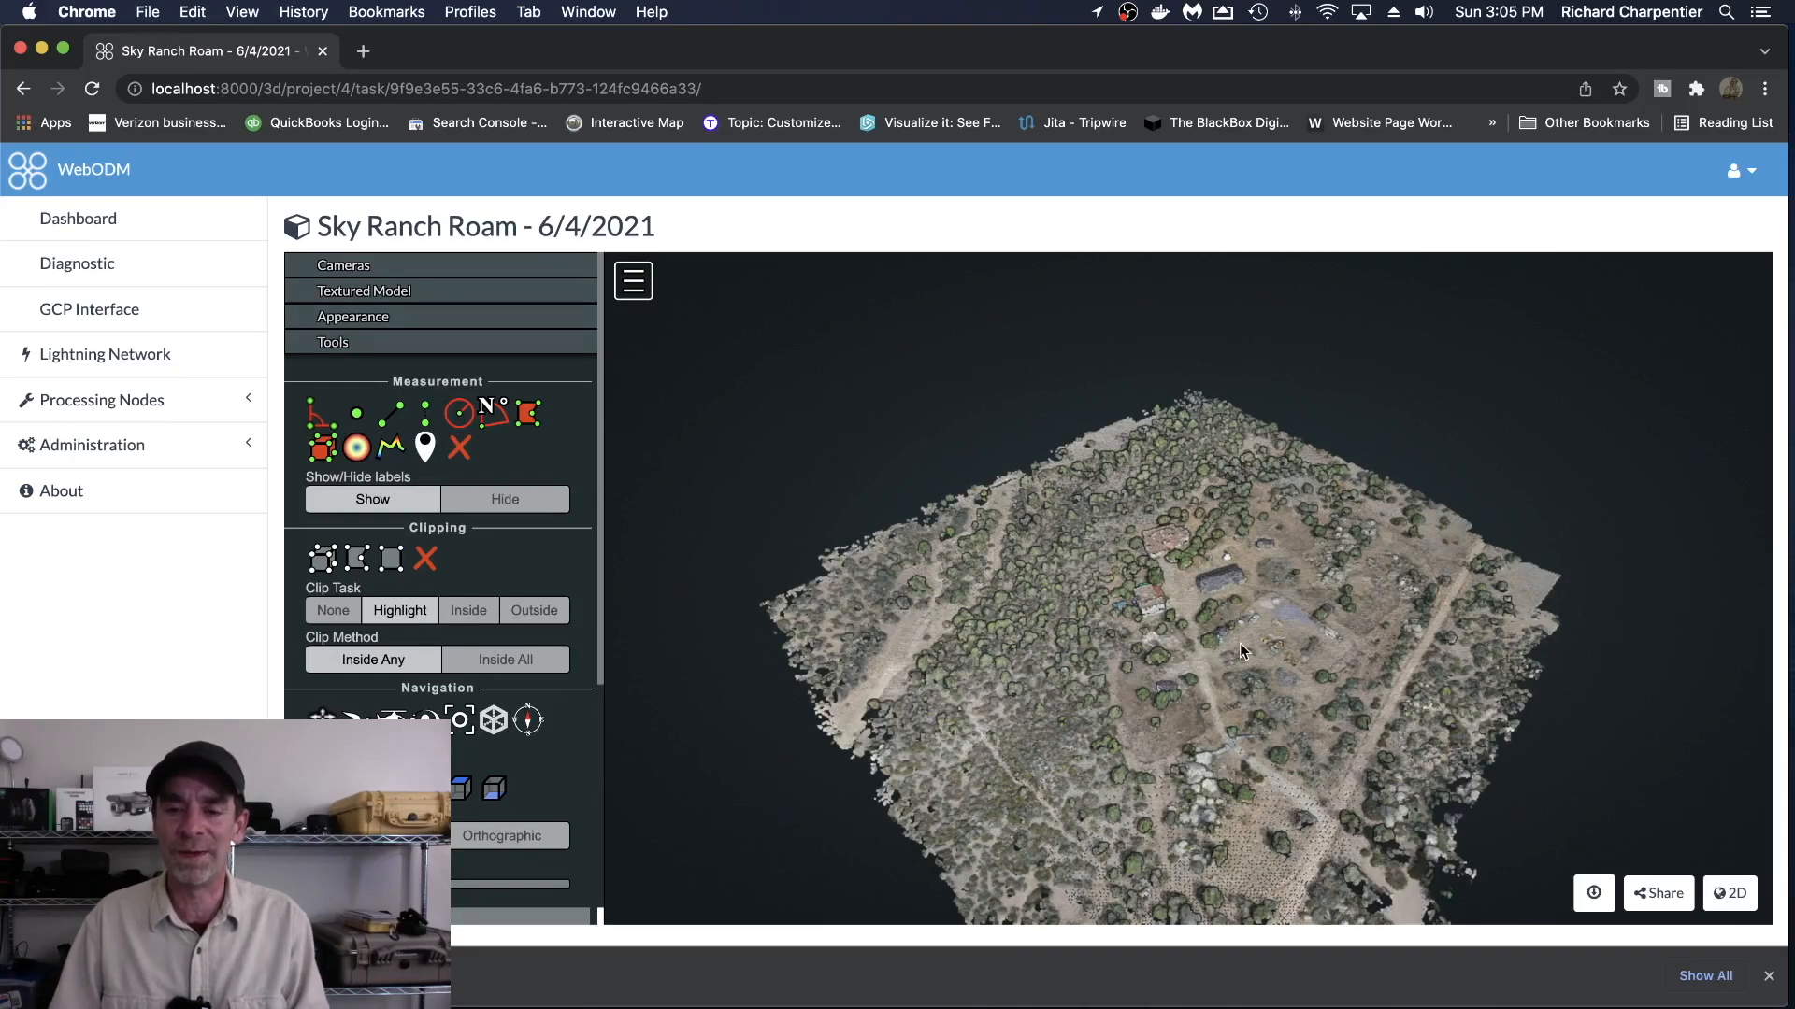
right_drag(1208, 664, 1192, 636)
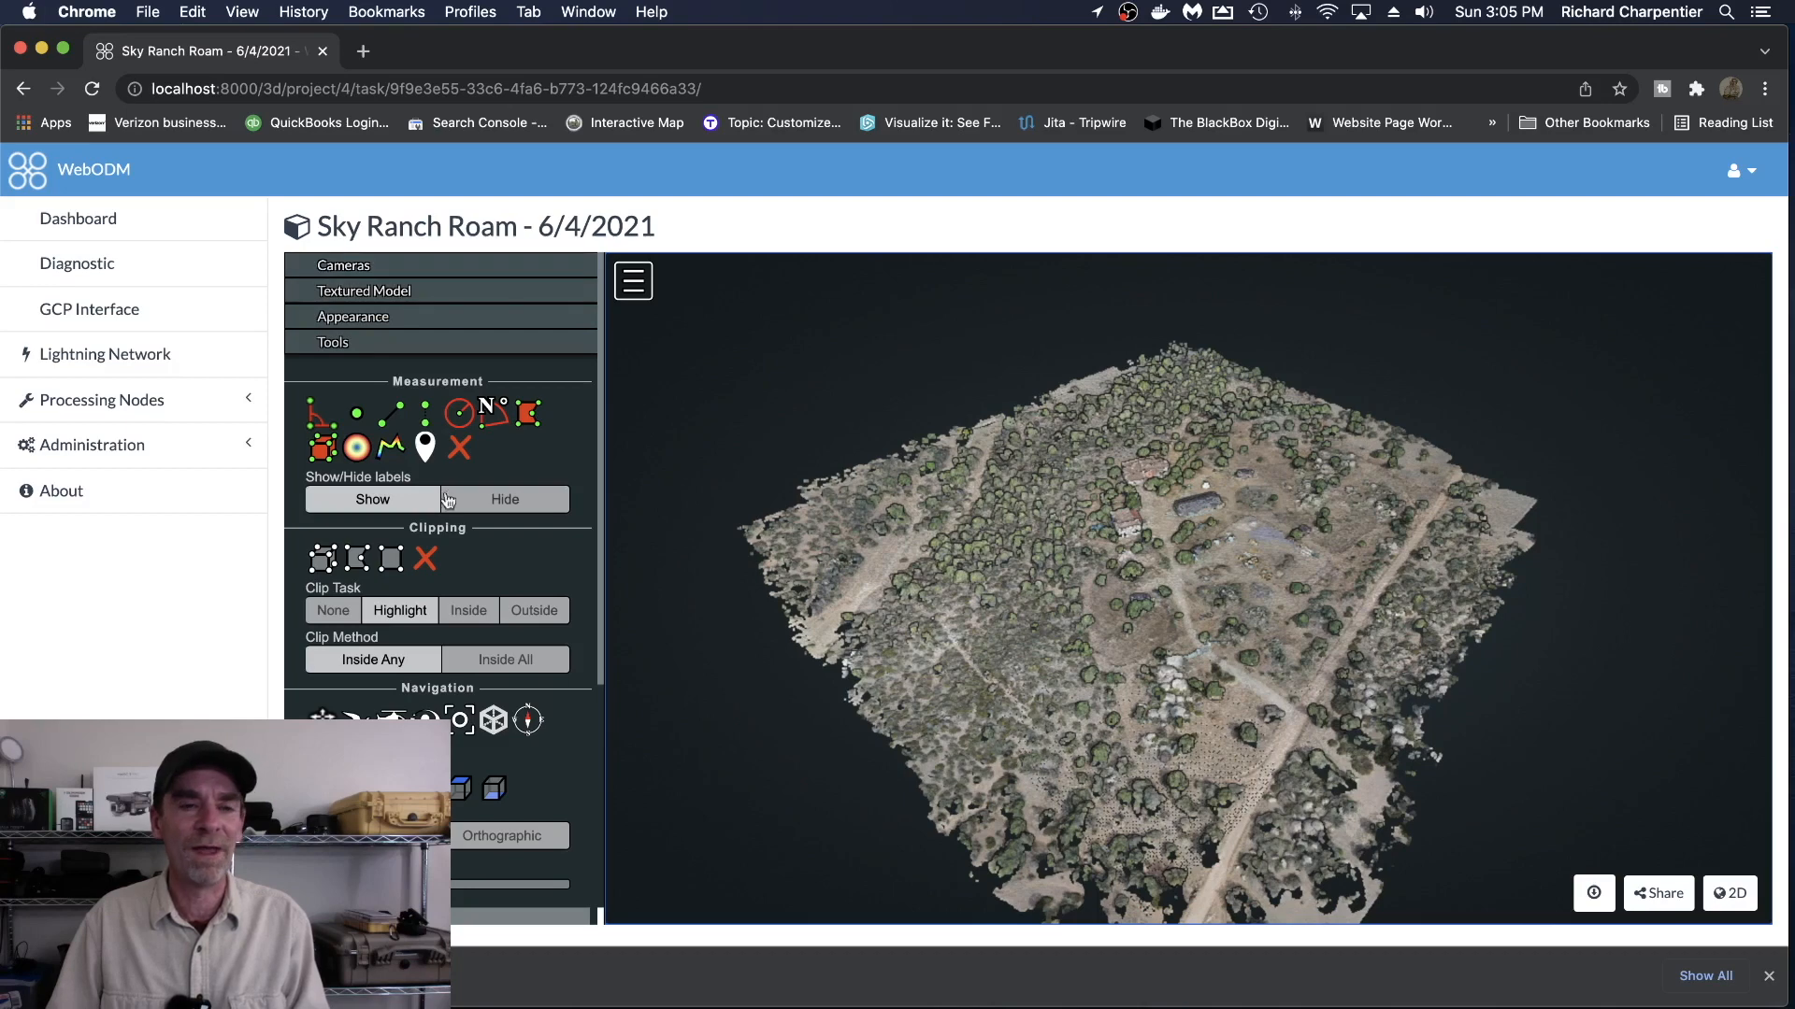
click(378, 268)
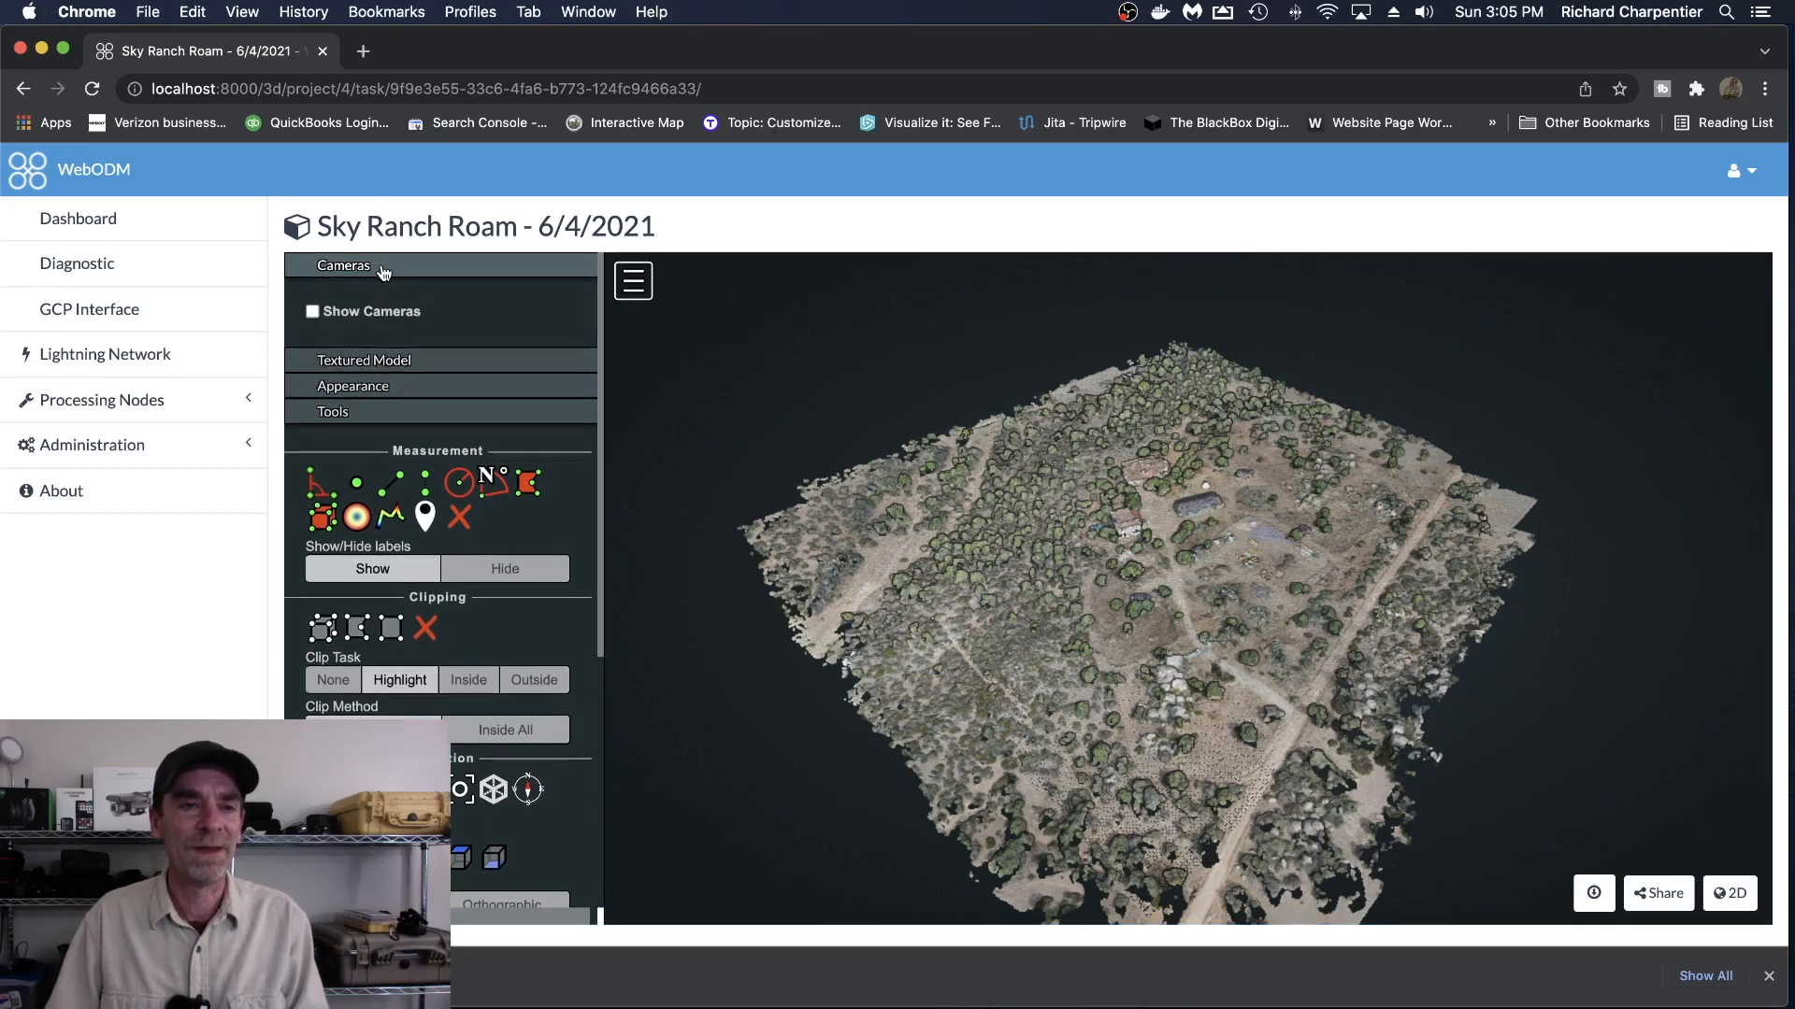
click(313, 312)
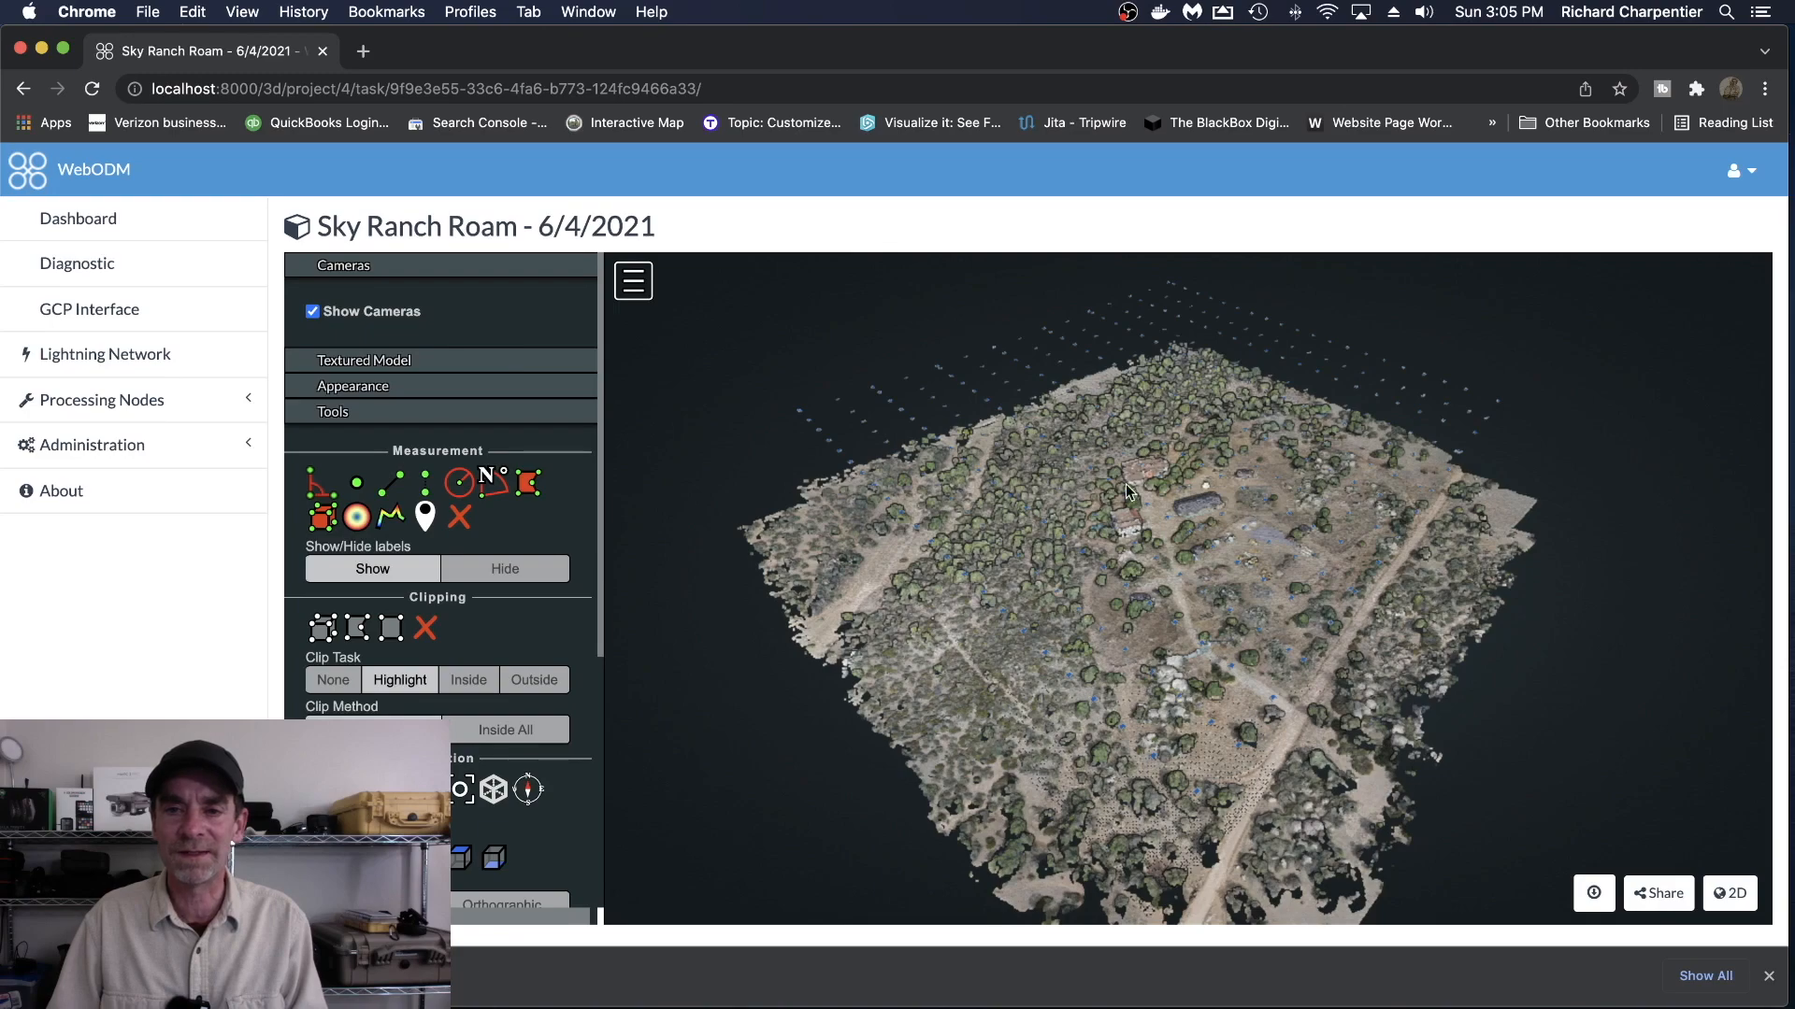
scroll(1126, 490, up, 5)
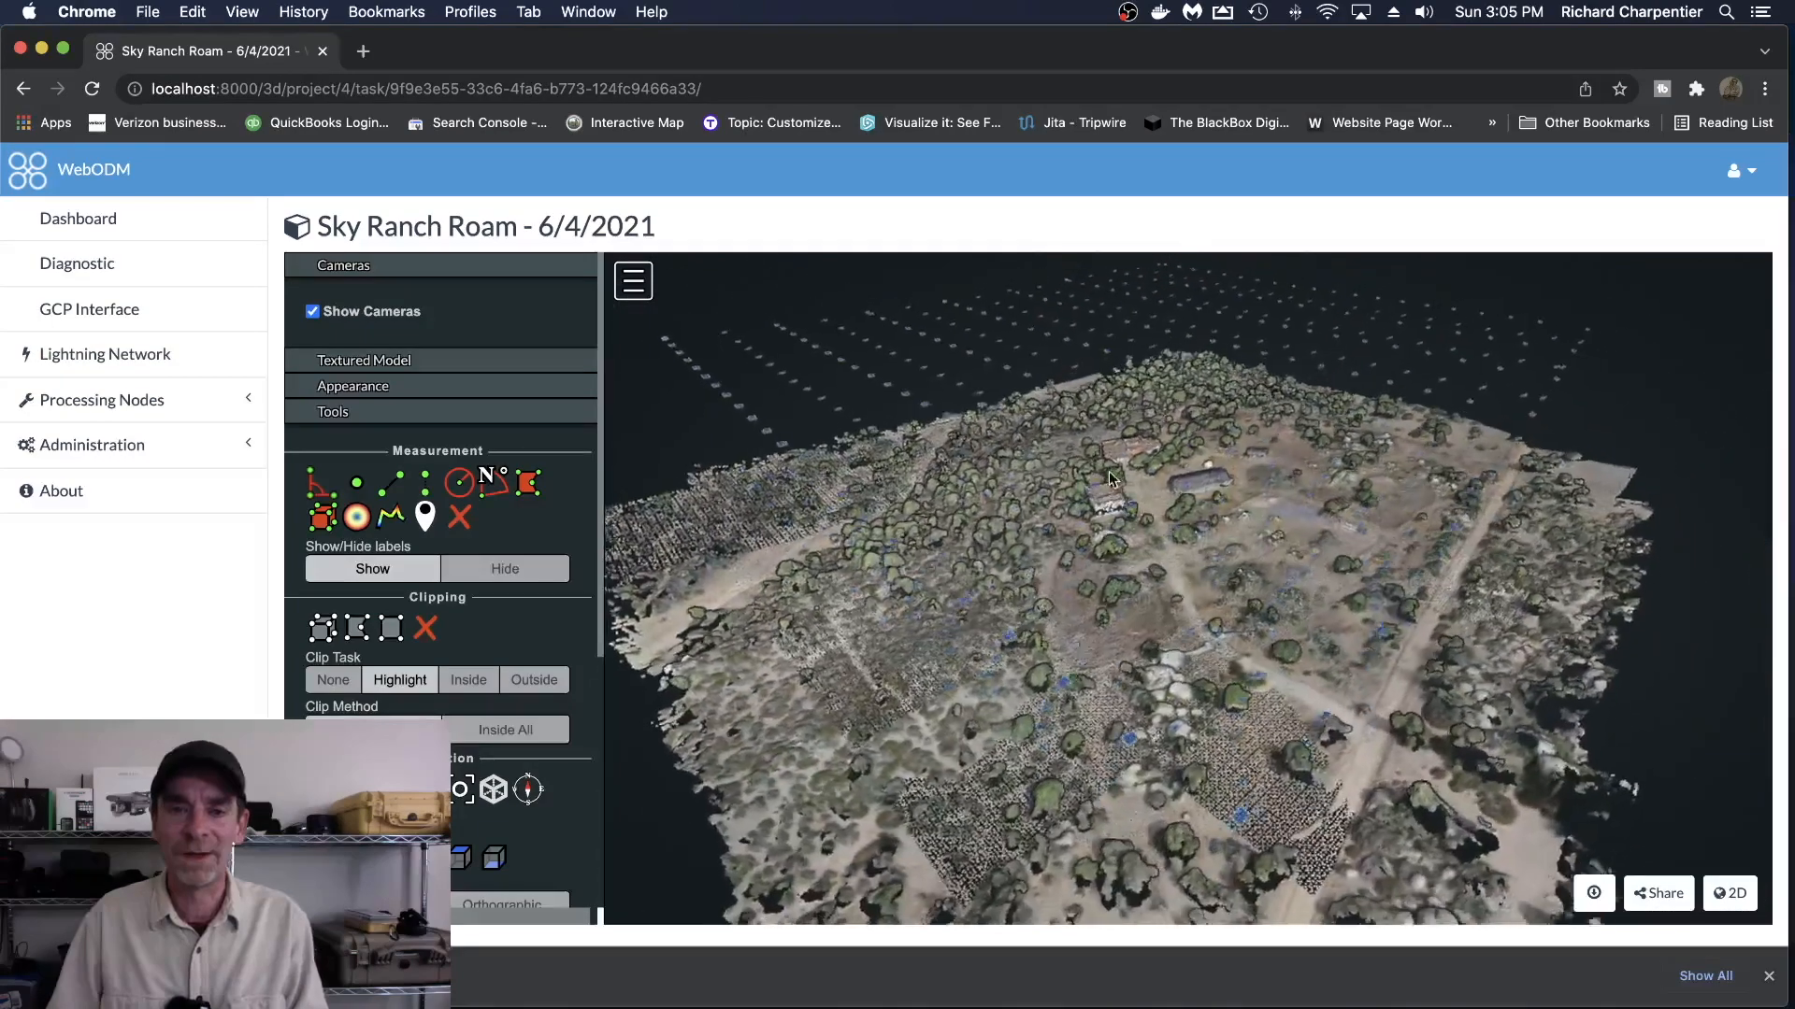
mouse_move(1110, 472)
mouse_down()
mouse_move(1131, 461)
mouse_move(1107, 526)
mouse_move(1109, 486)
mouse_up()
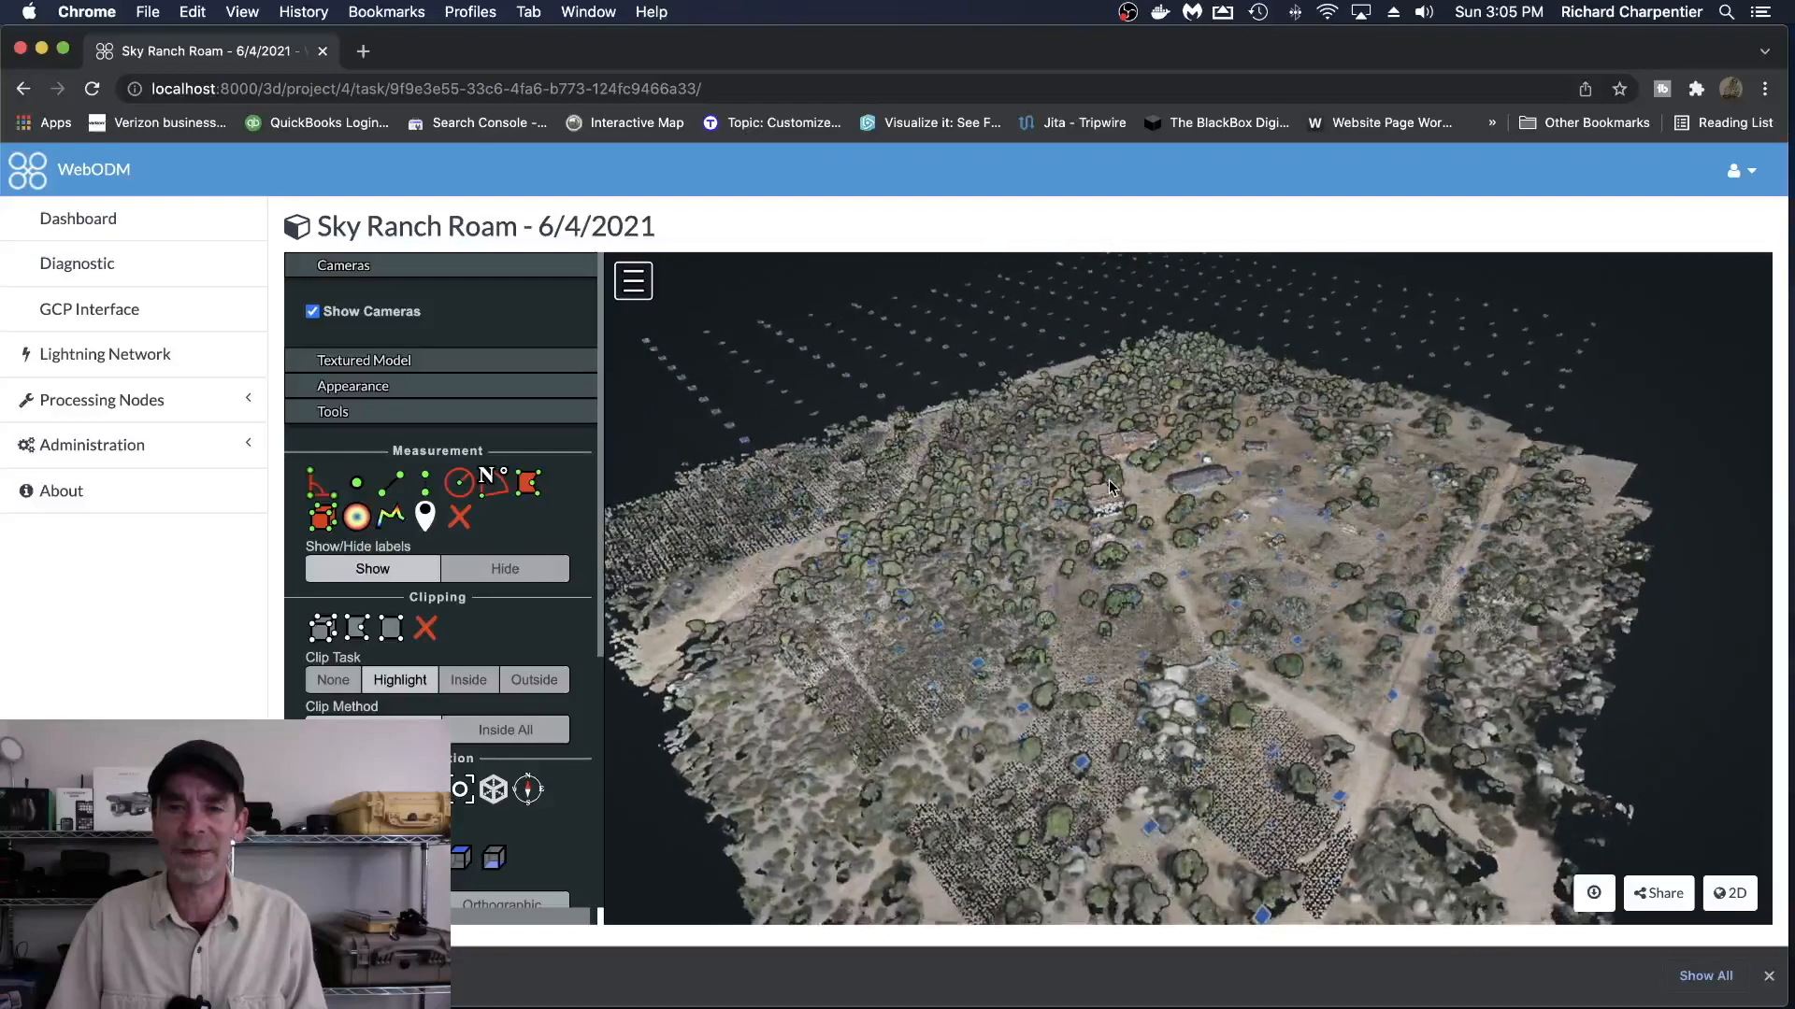
- Show the textured model in the 3D view and look over the Appearance settings
click(383, 361)
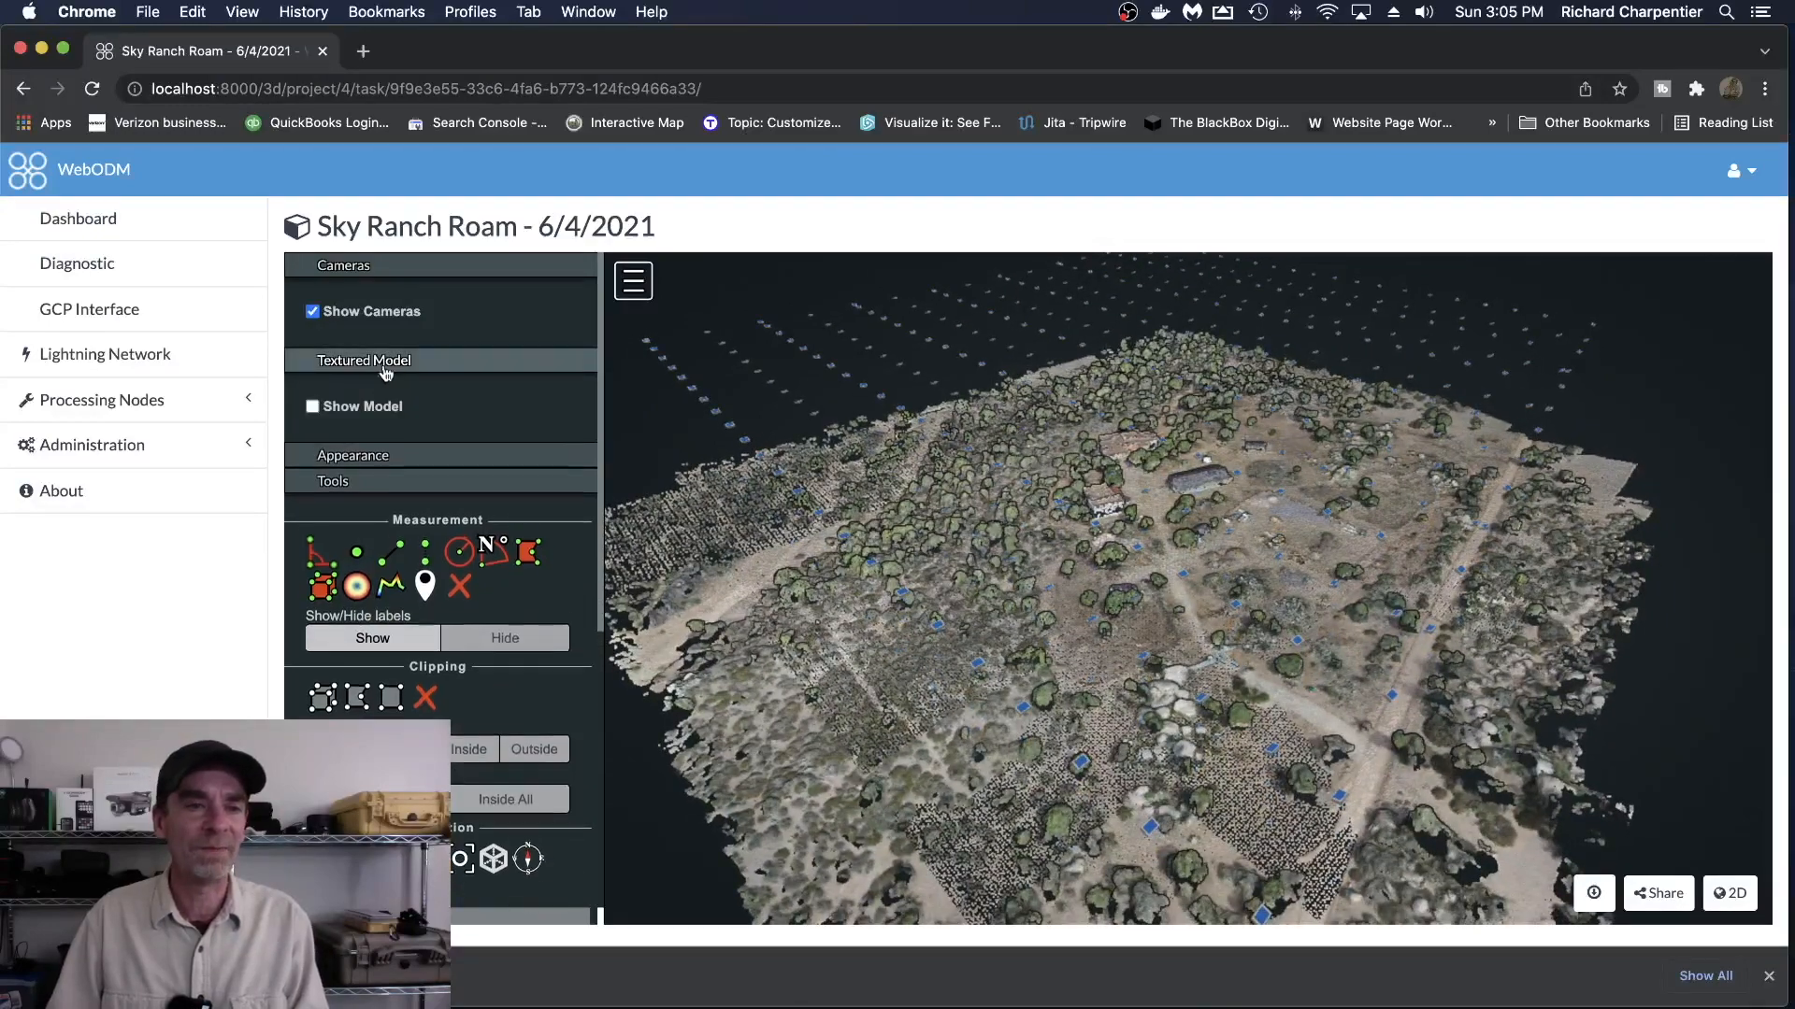
click(312, 407)
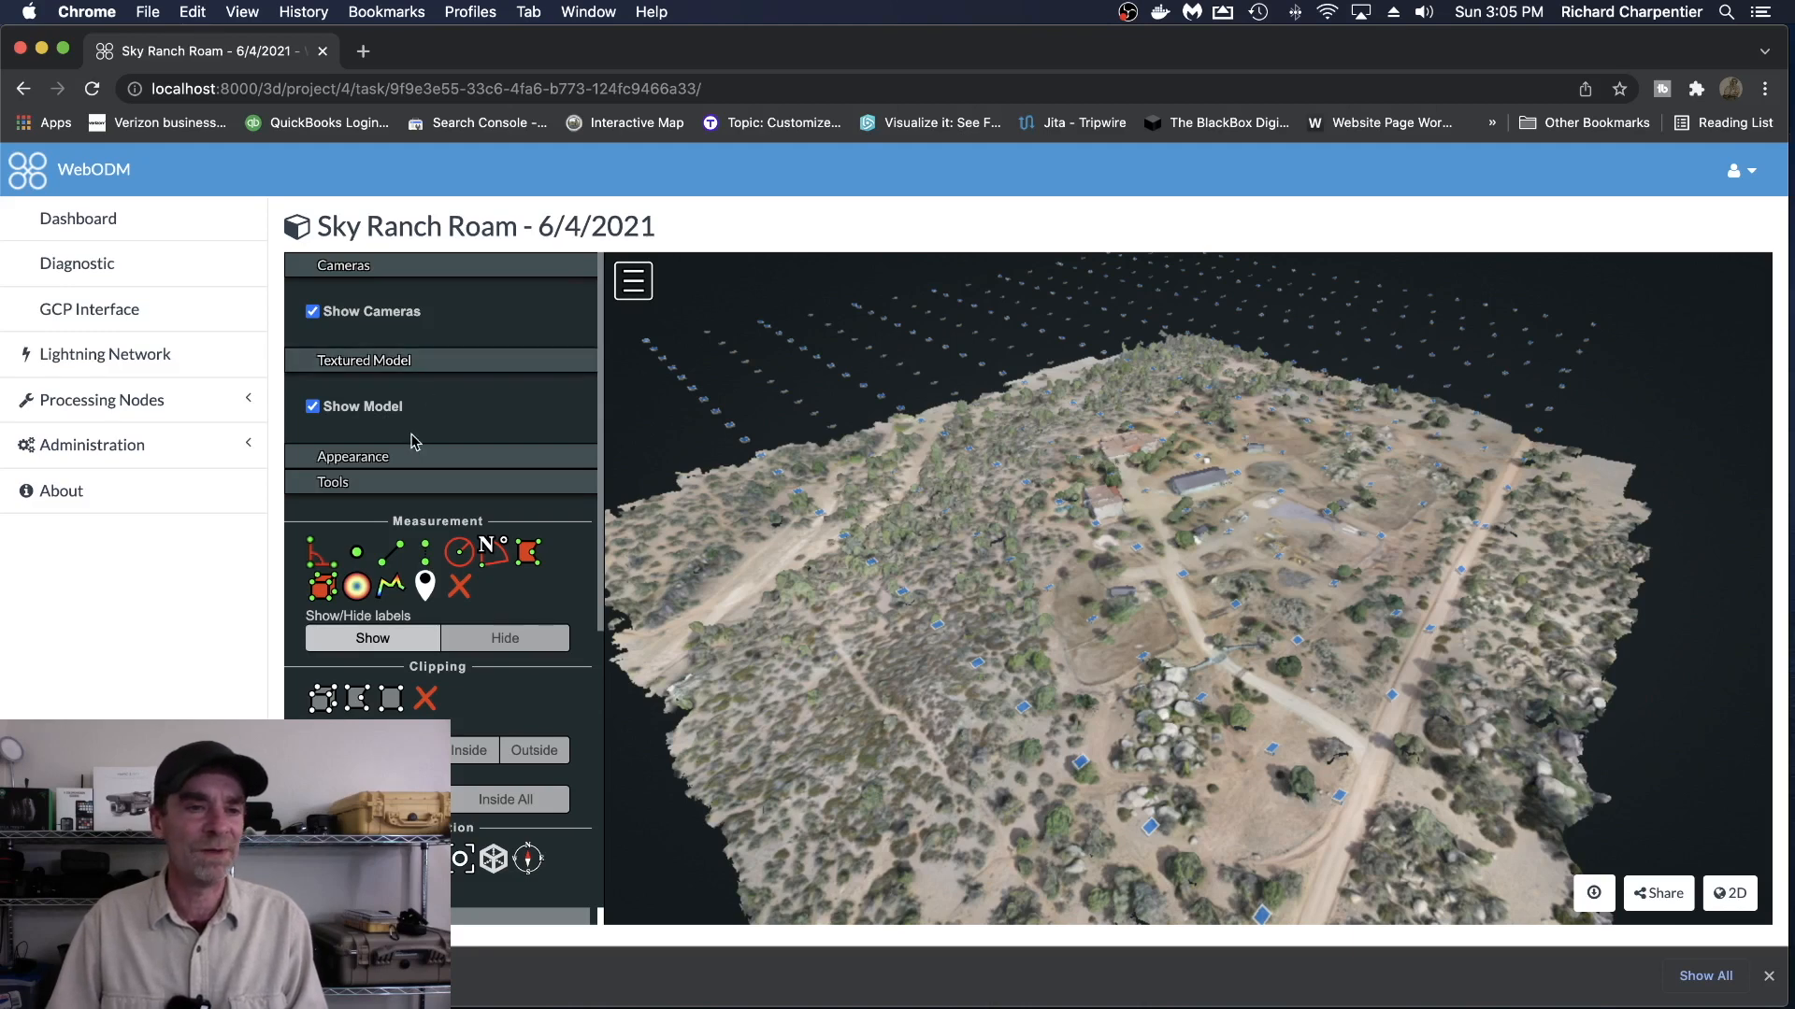
click(435, 462)
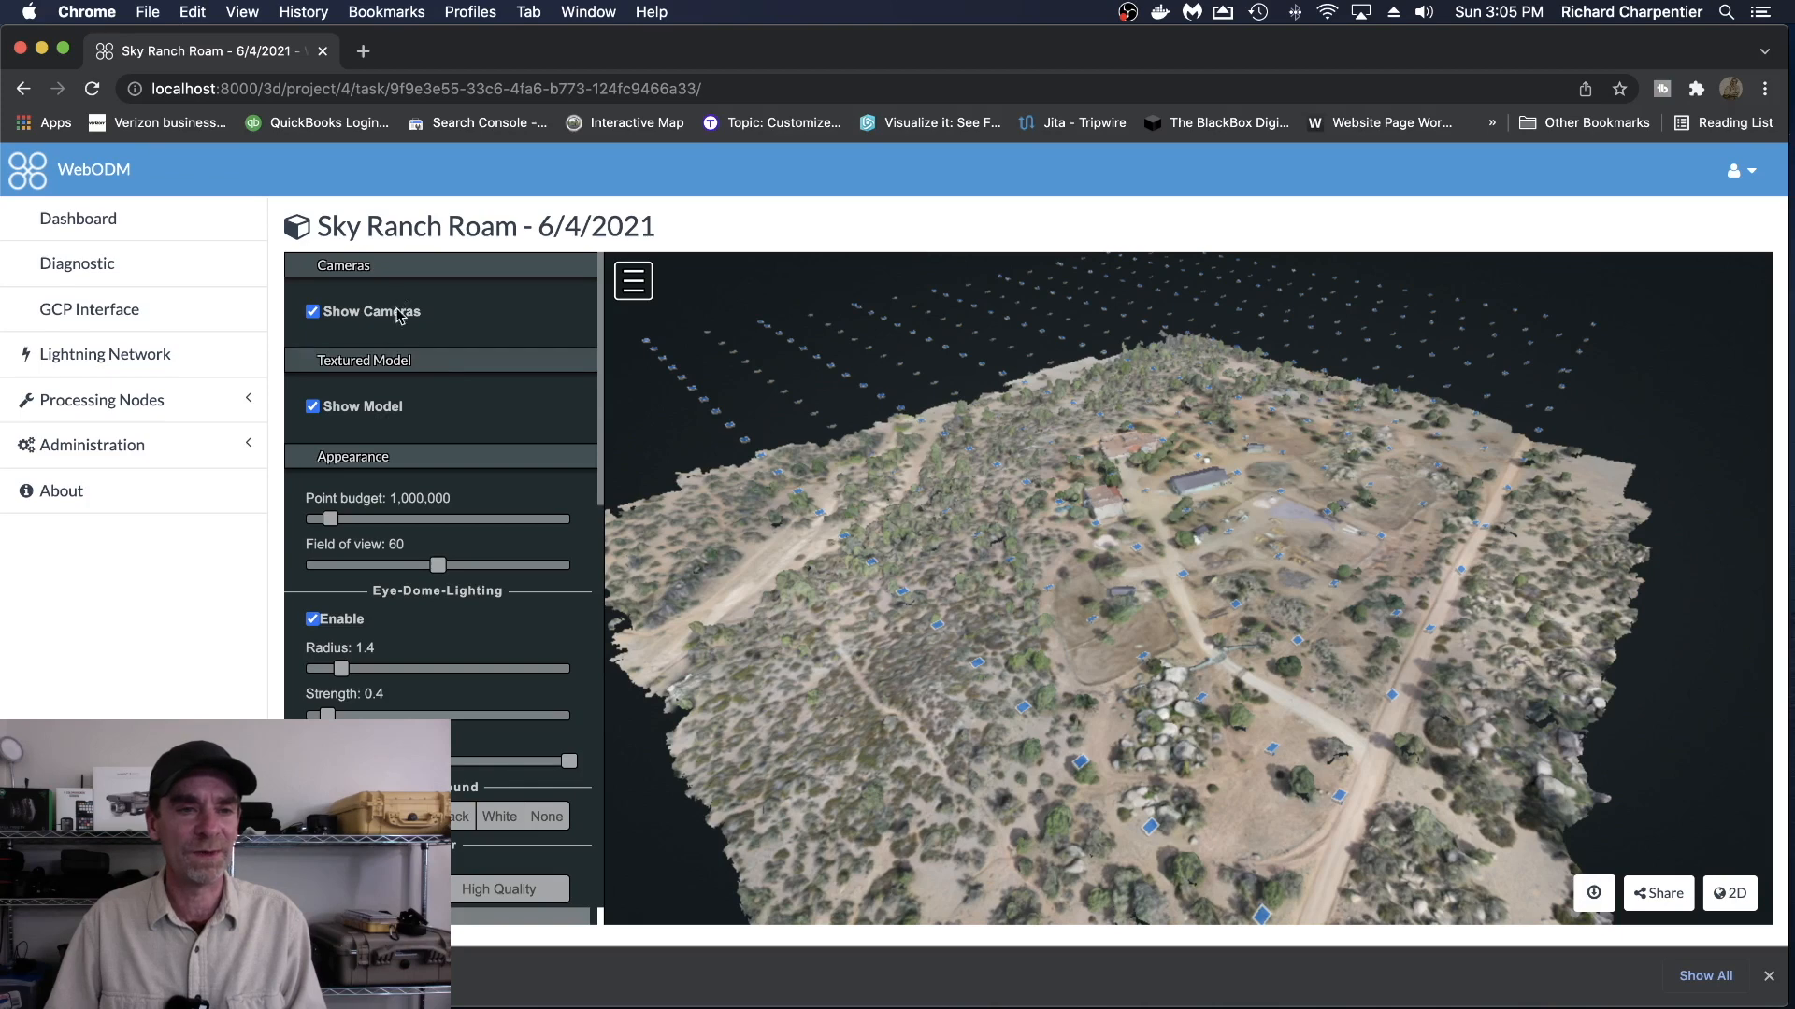
click(413, 461)
- Examine the 3D viewer's measurement, clipping and navigation tools, along with its Scene and Filters options
click(420, 478)
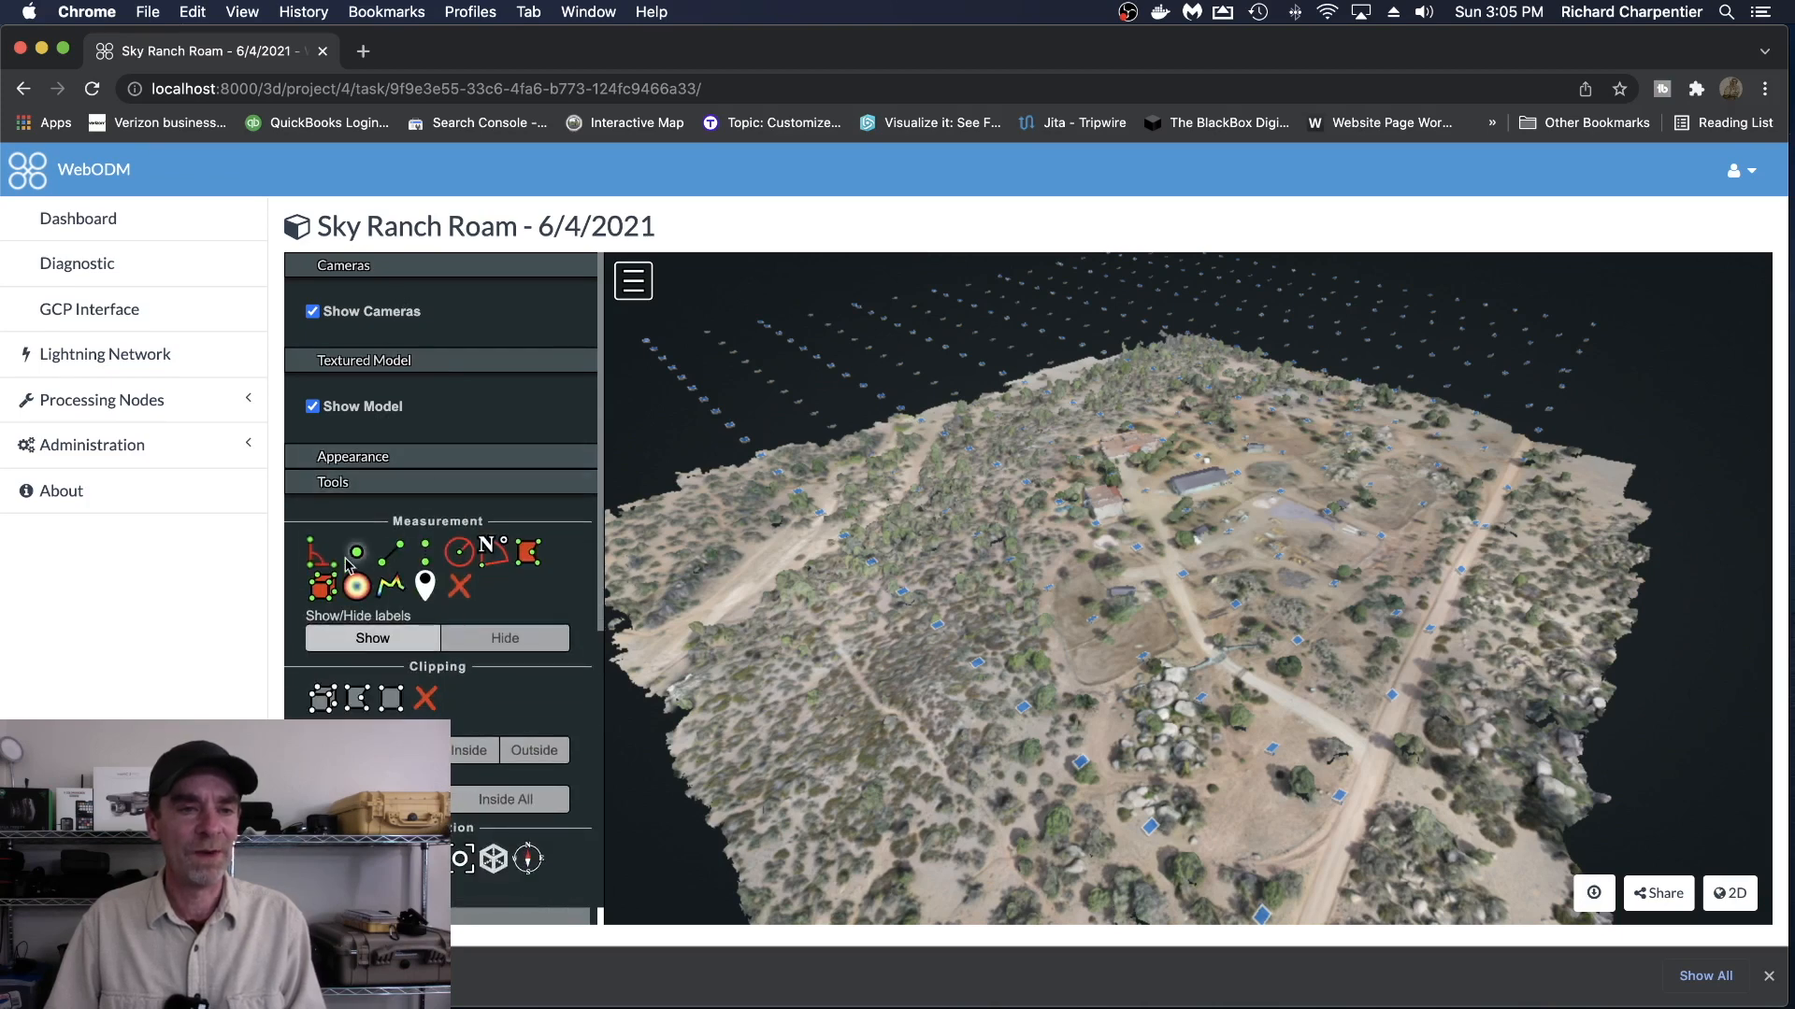
scroll(452, 724, down, 2)
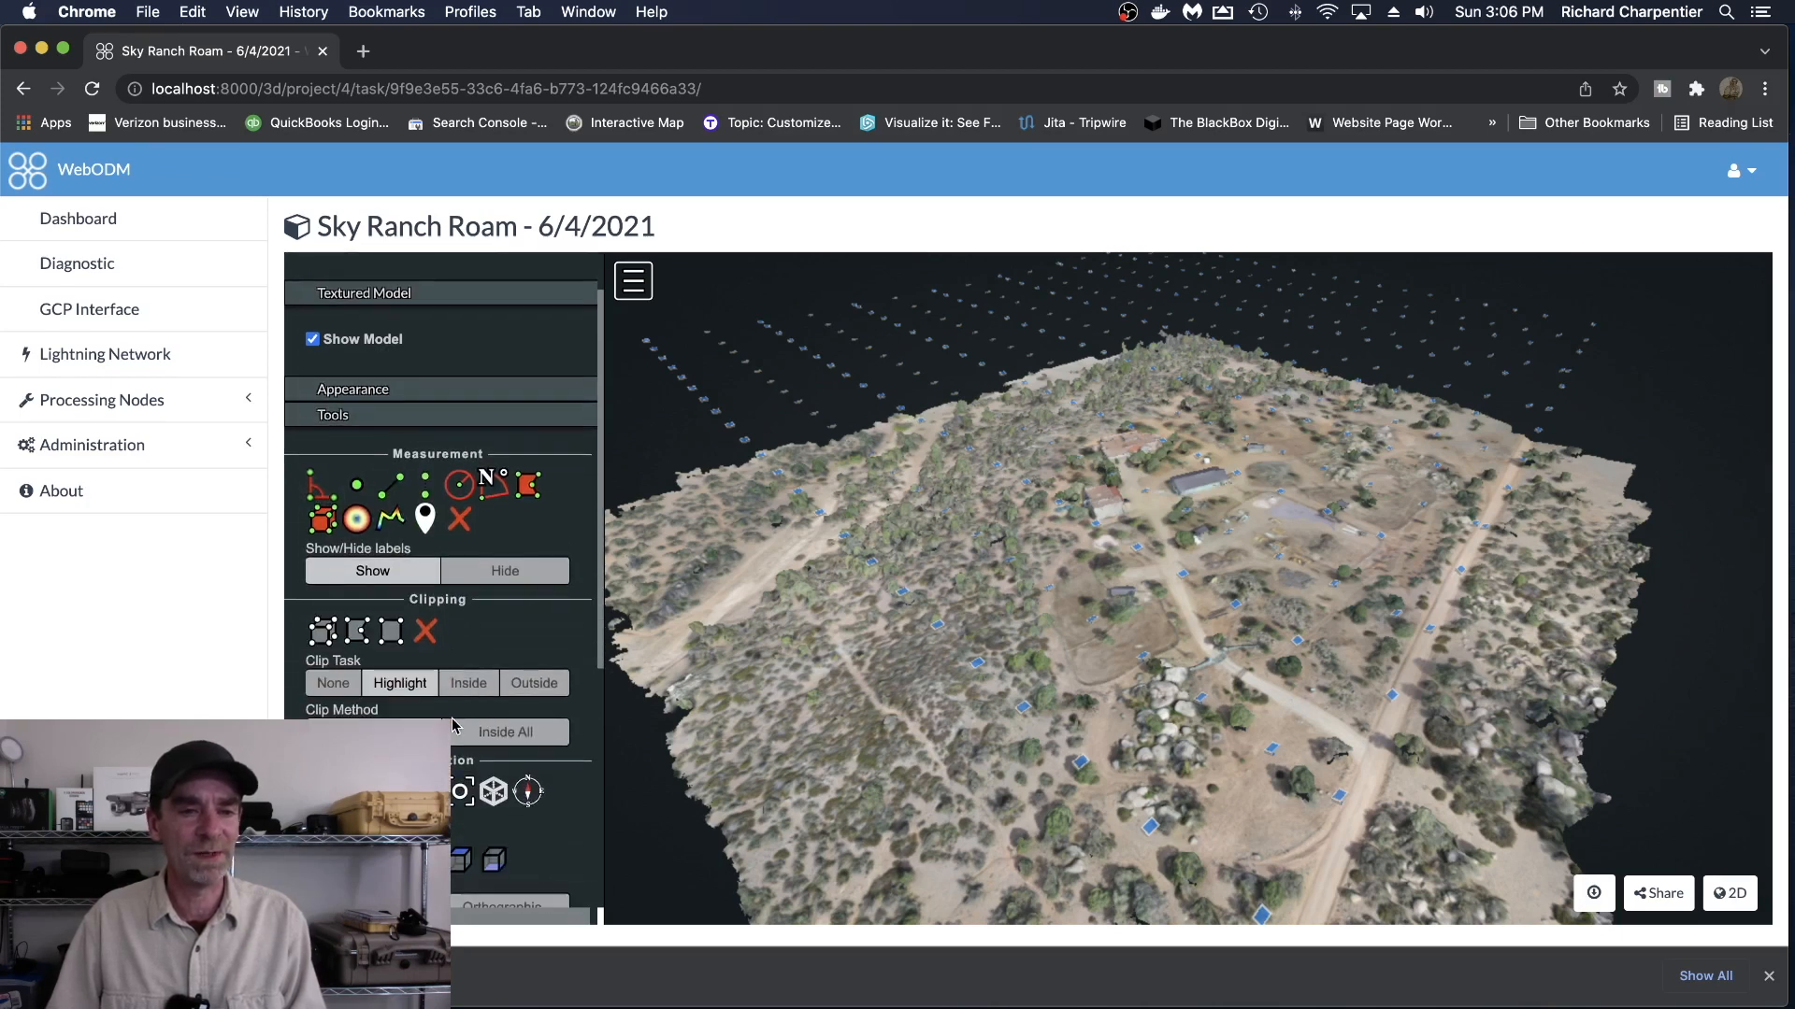
scroll(453, 725, down, 5)
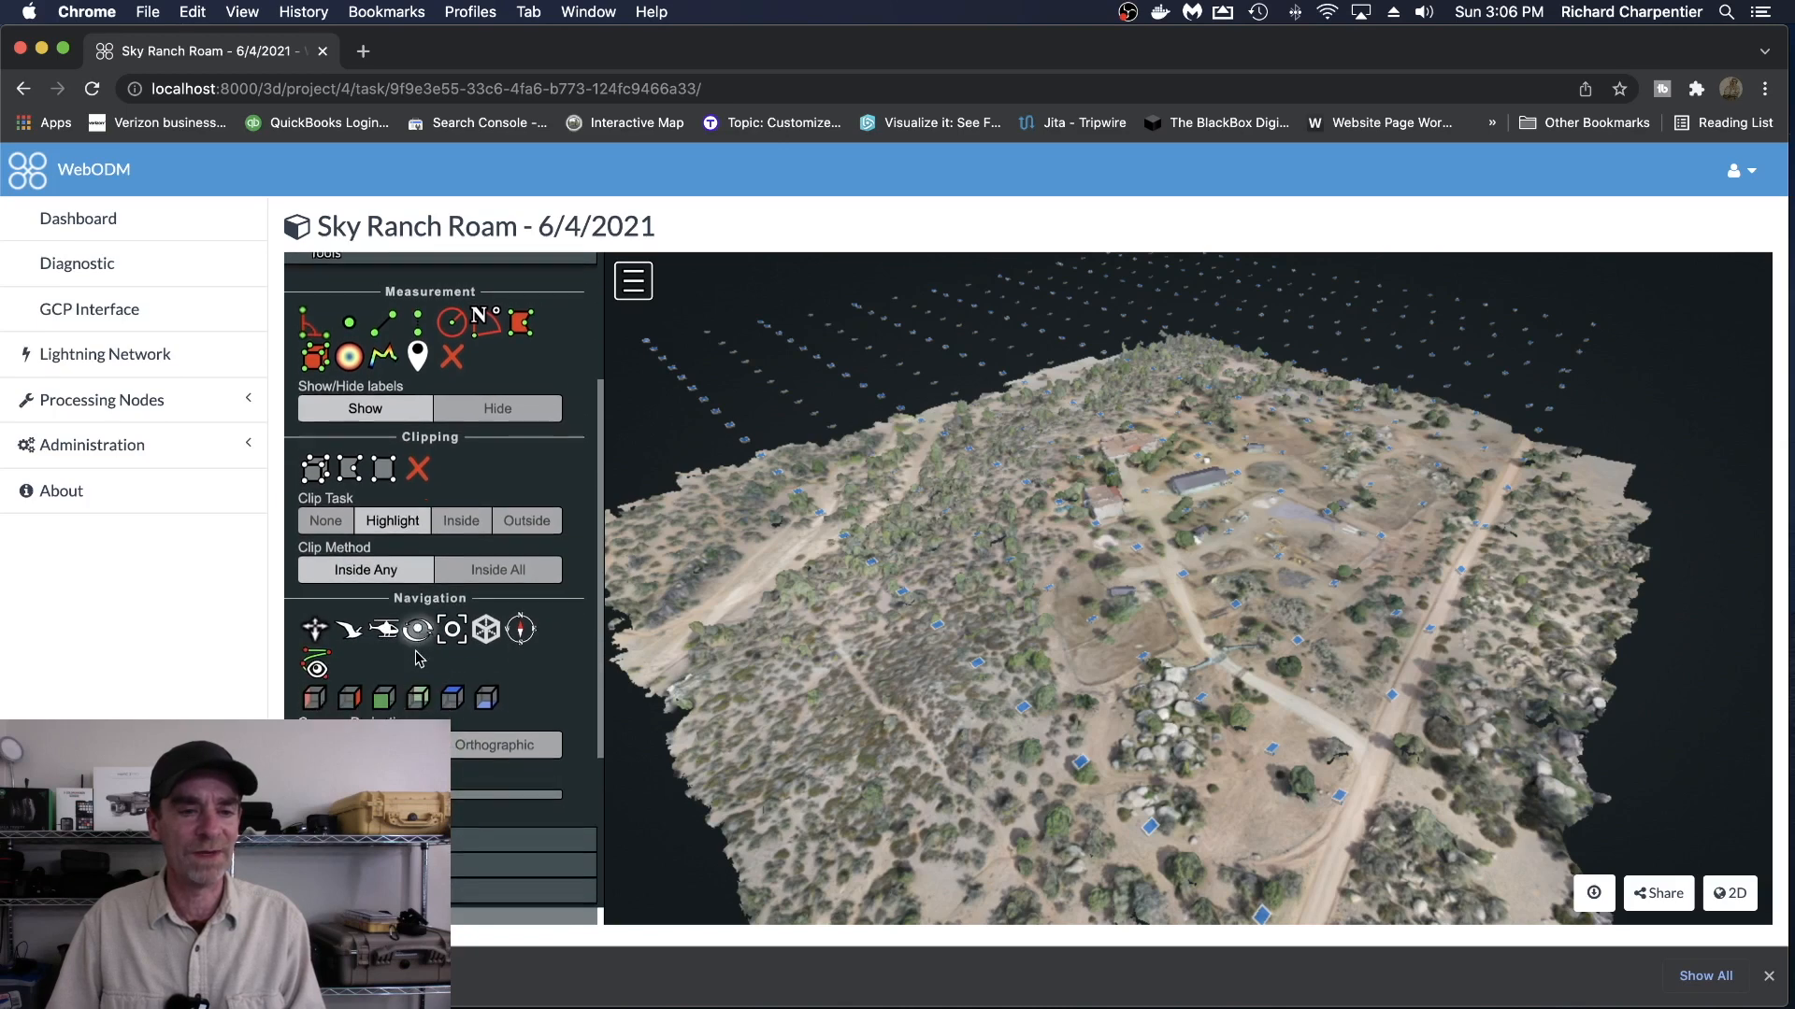
scroll(418, 659, down, 5)
click(404, 669)
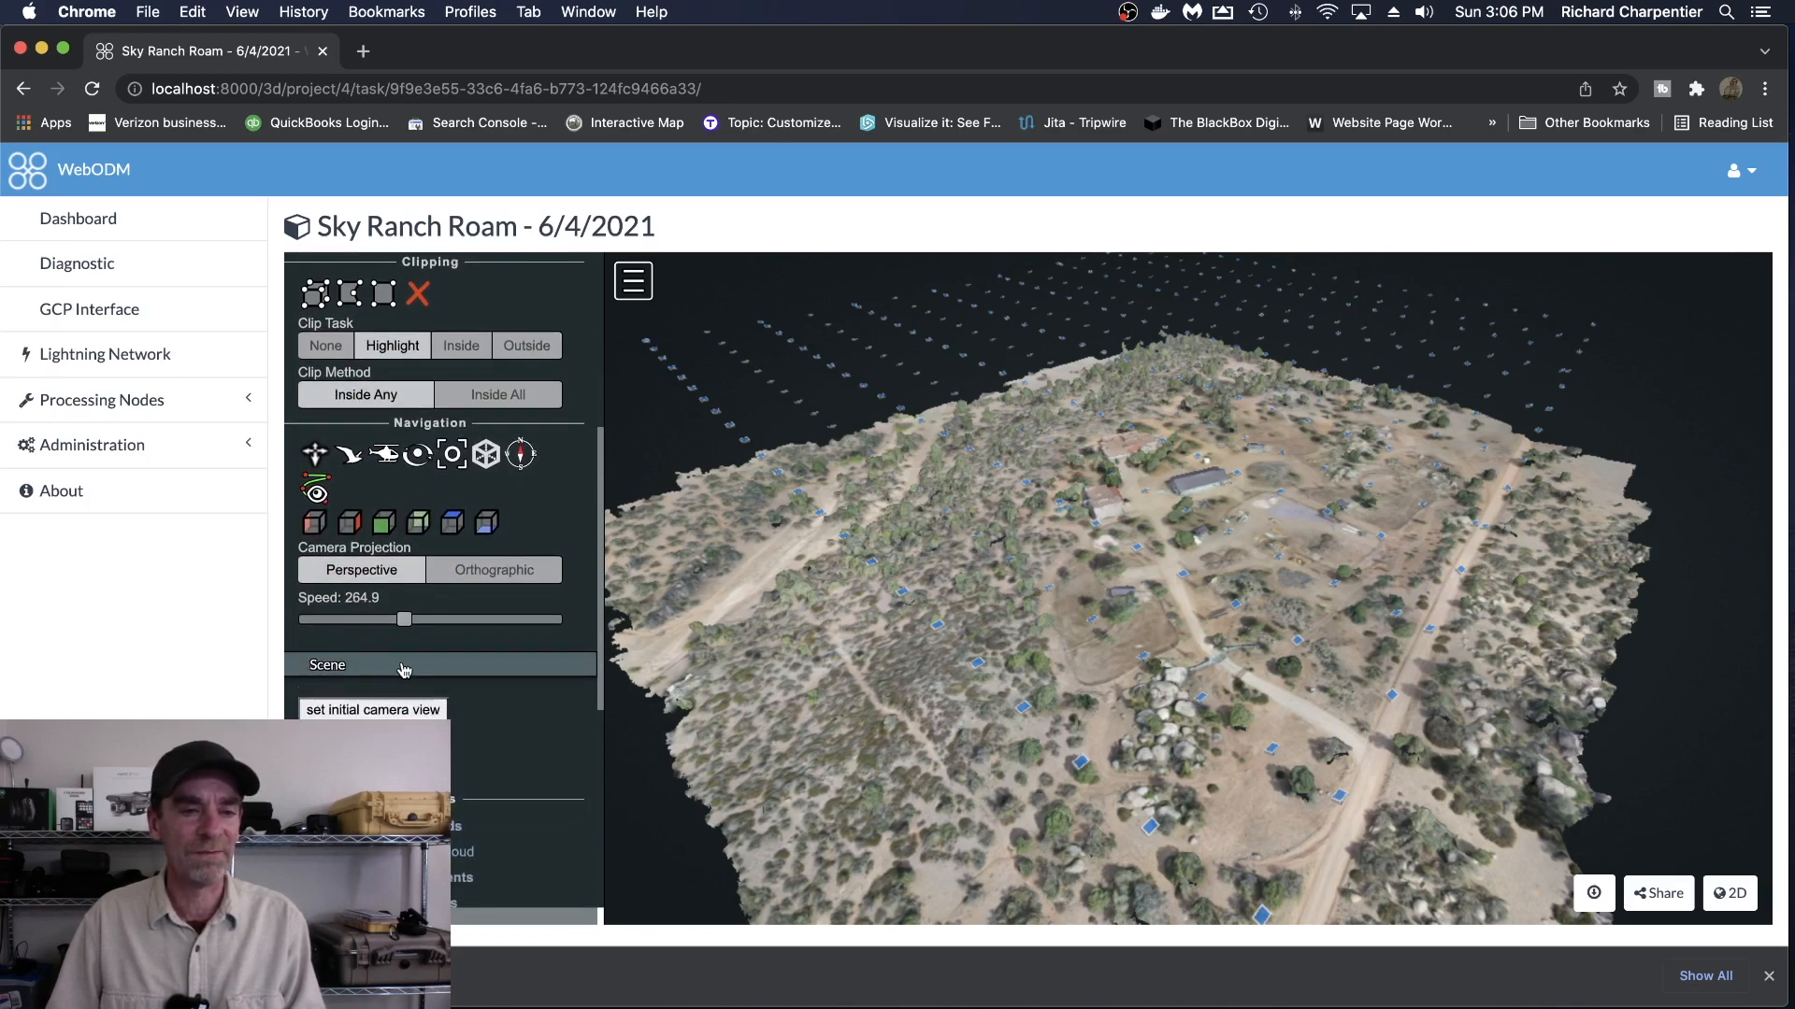
scroll(412, 668, down, 12)
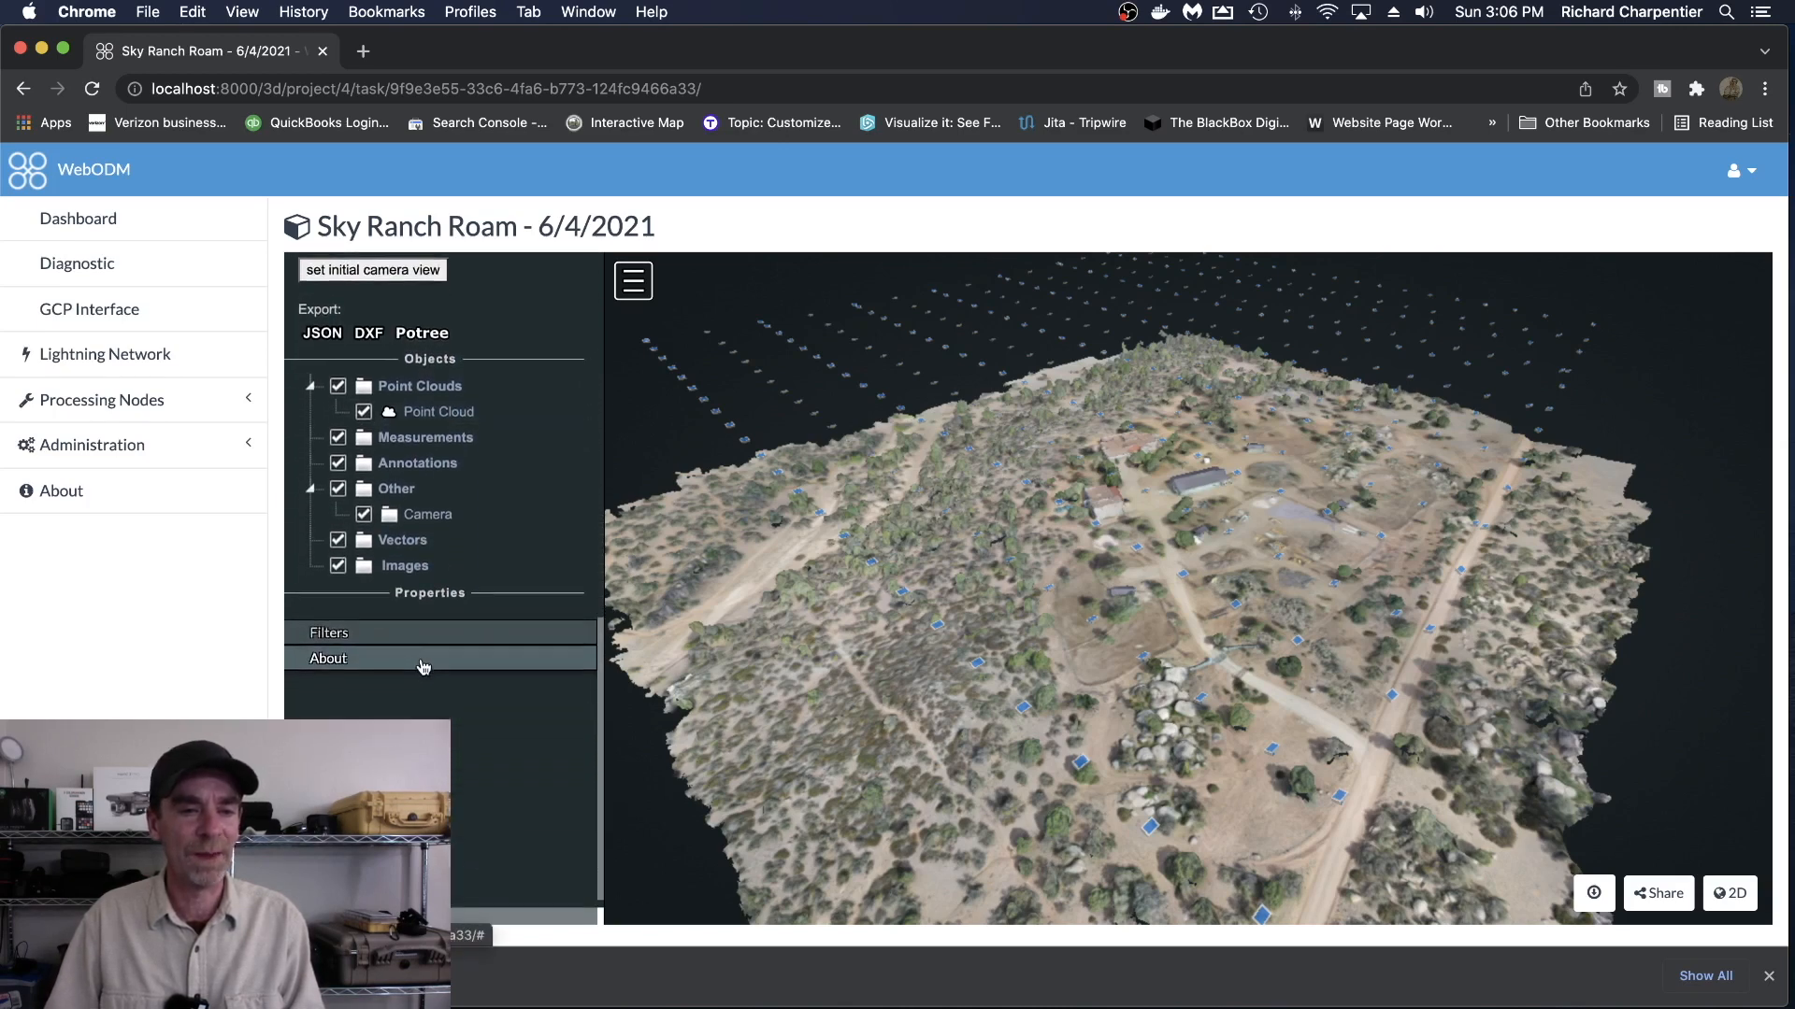
click(404, 633)
scroll(452, 750, down, 2)
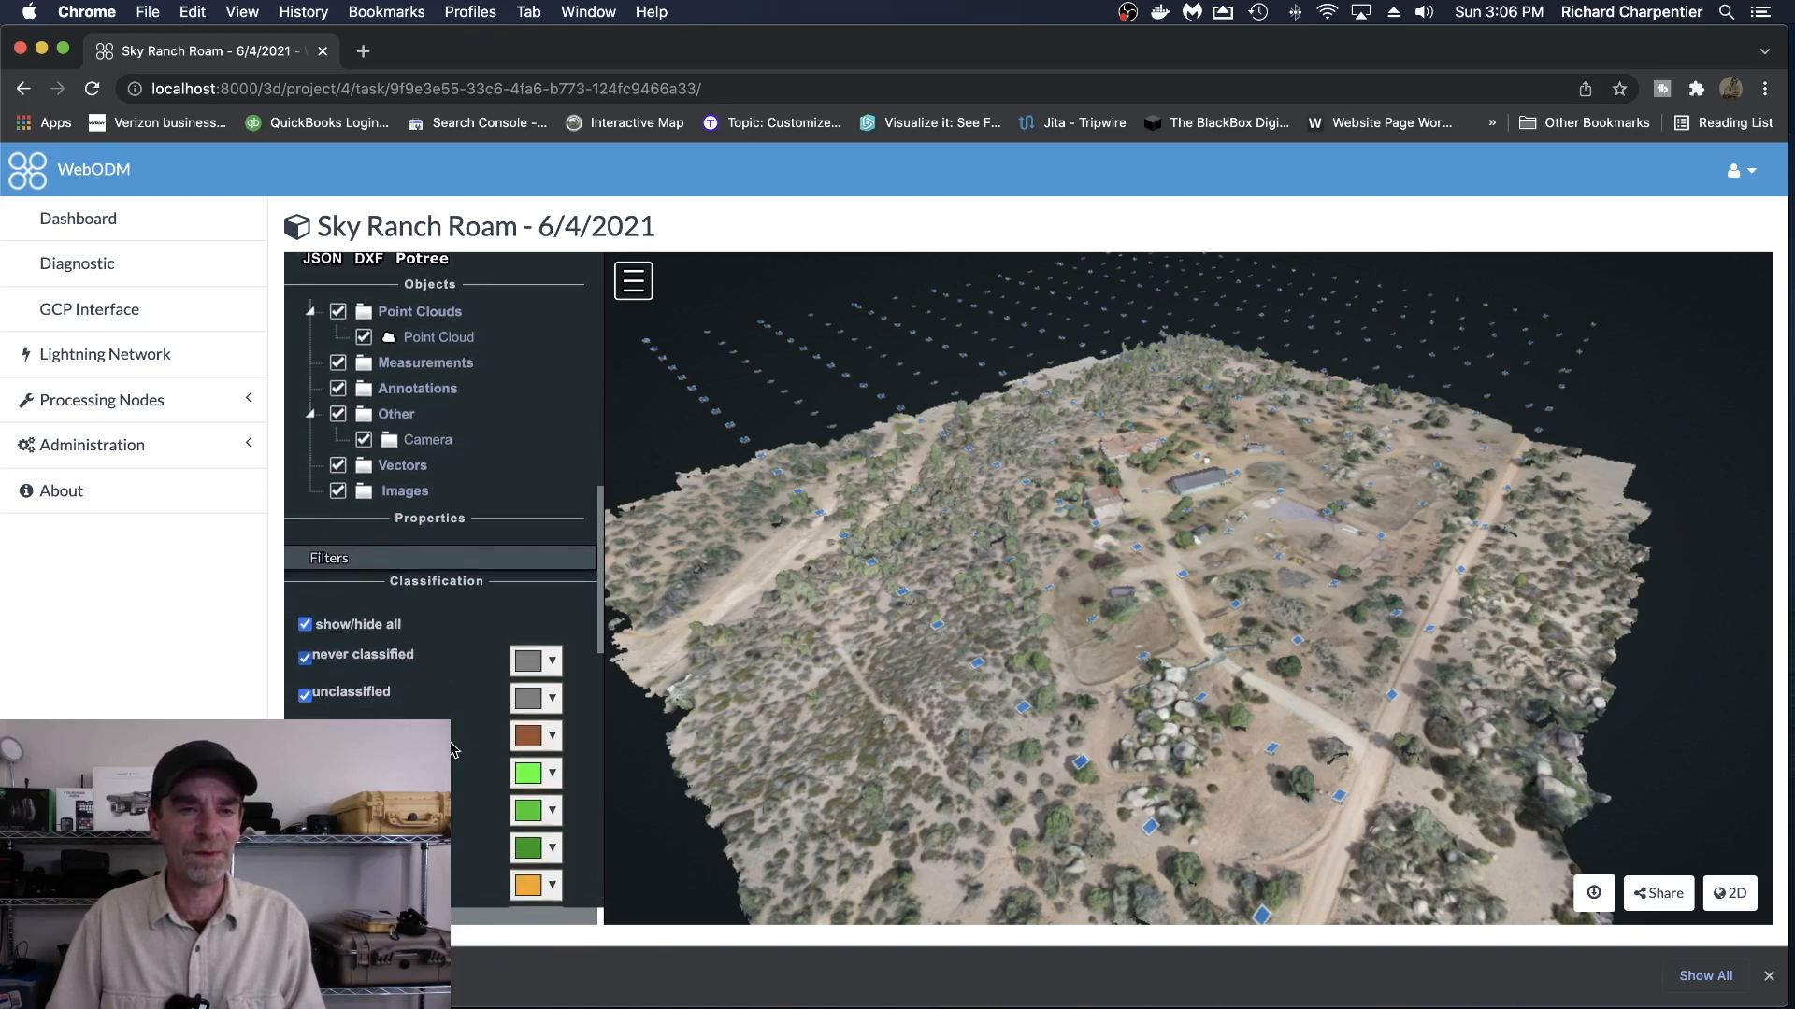
scroll(452, 749, up, 18)
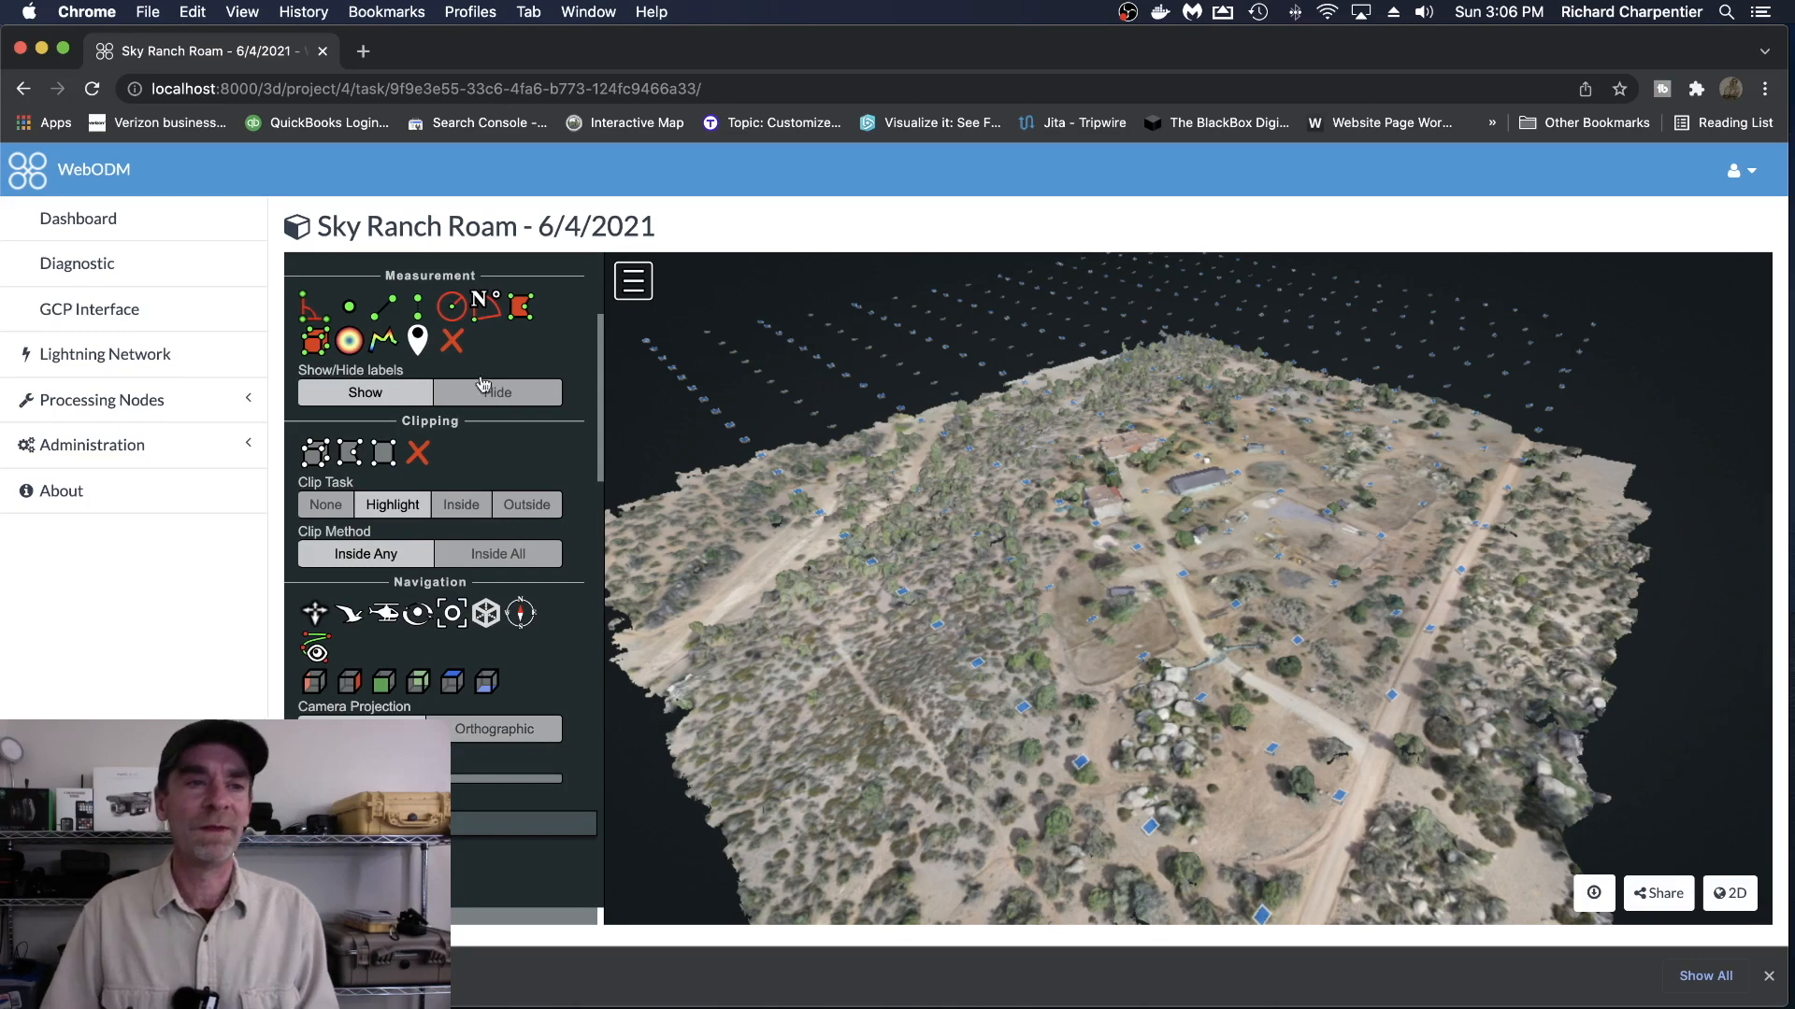
- Open the Diagnostic information and examine the free and used portions of the Storage Space and Memory charts
click(91, 223)
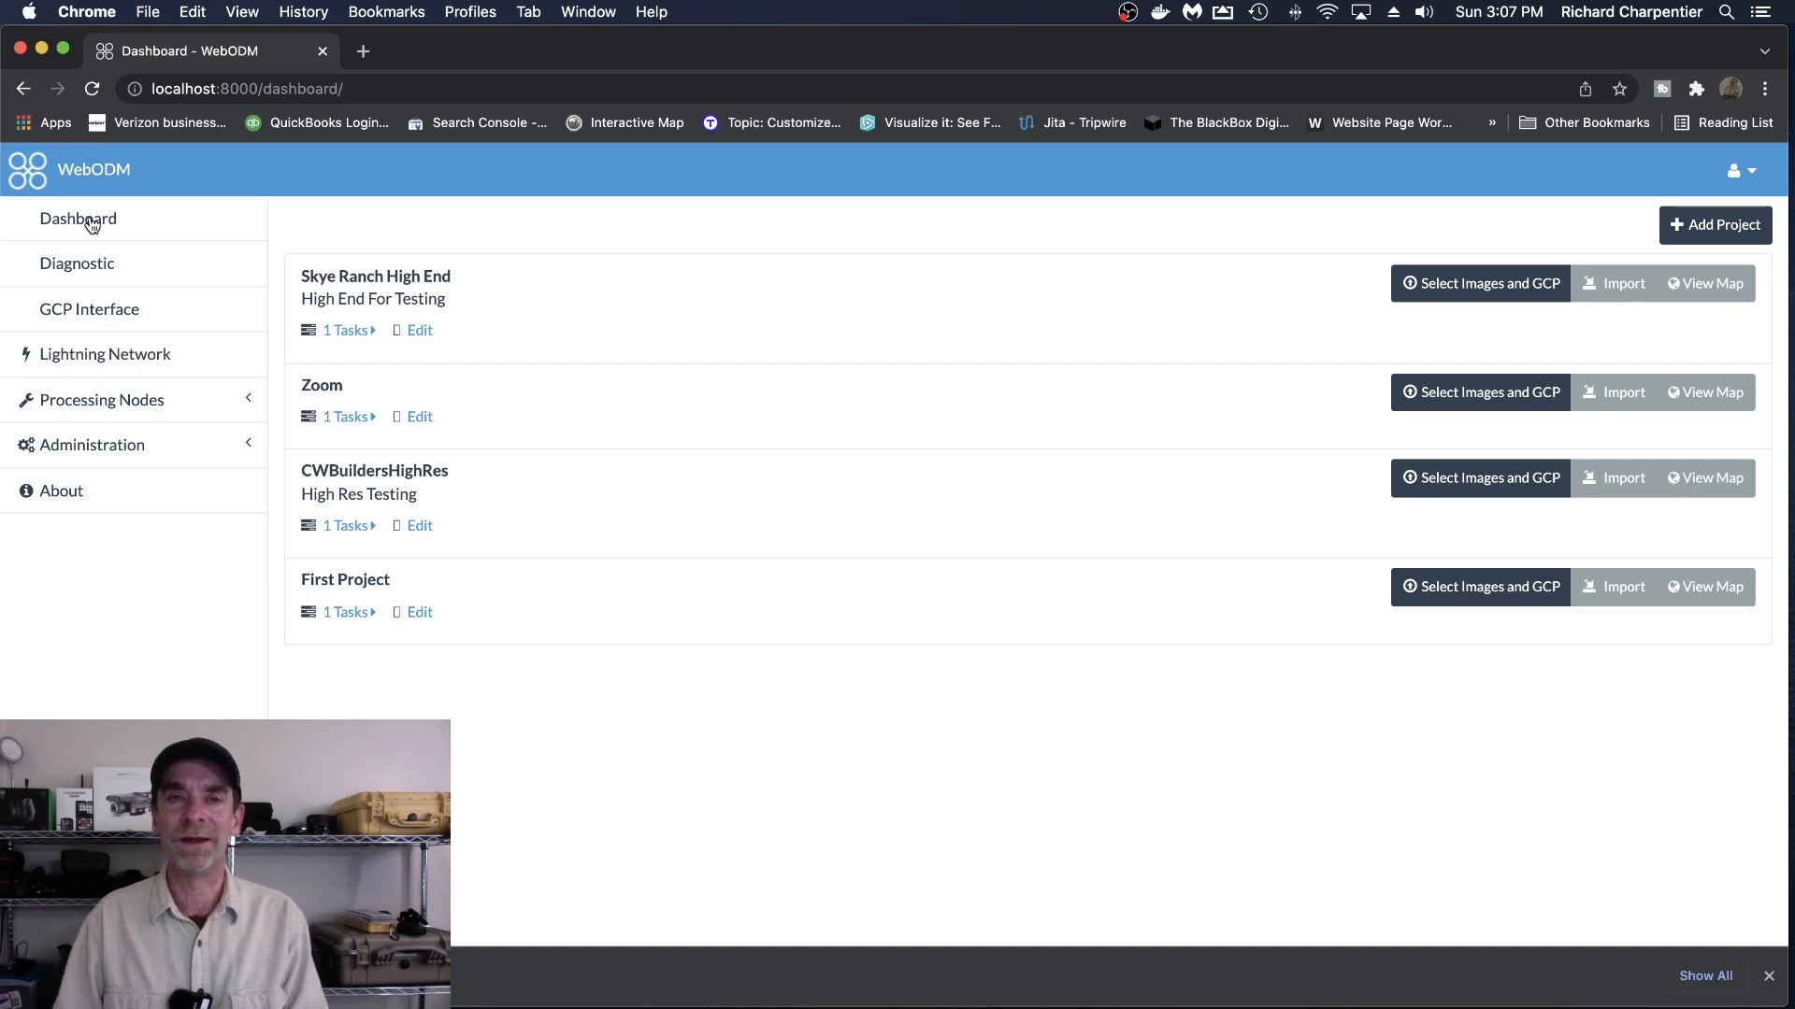
click(119, 274)
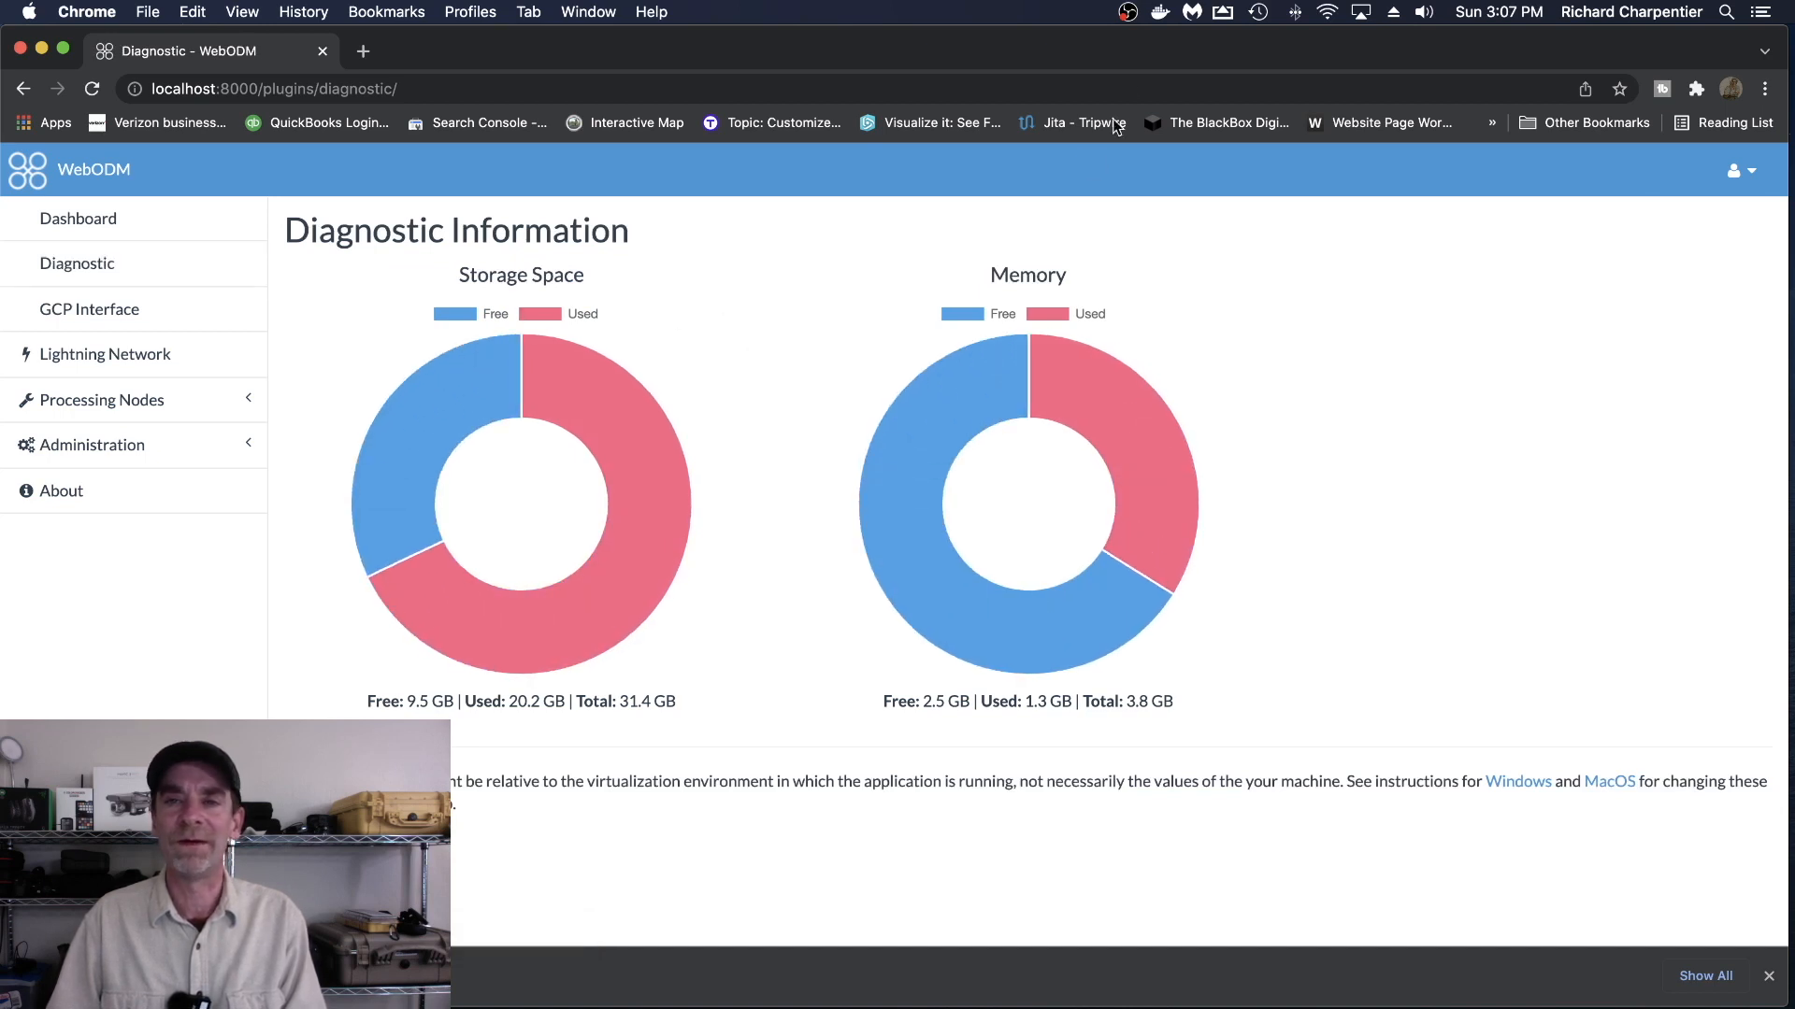
click(1159, 13)
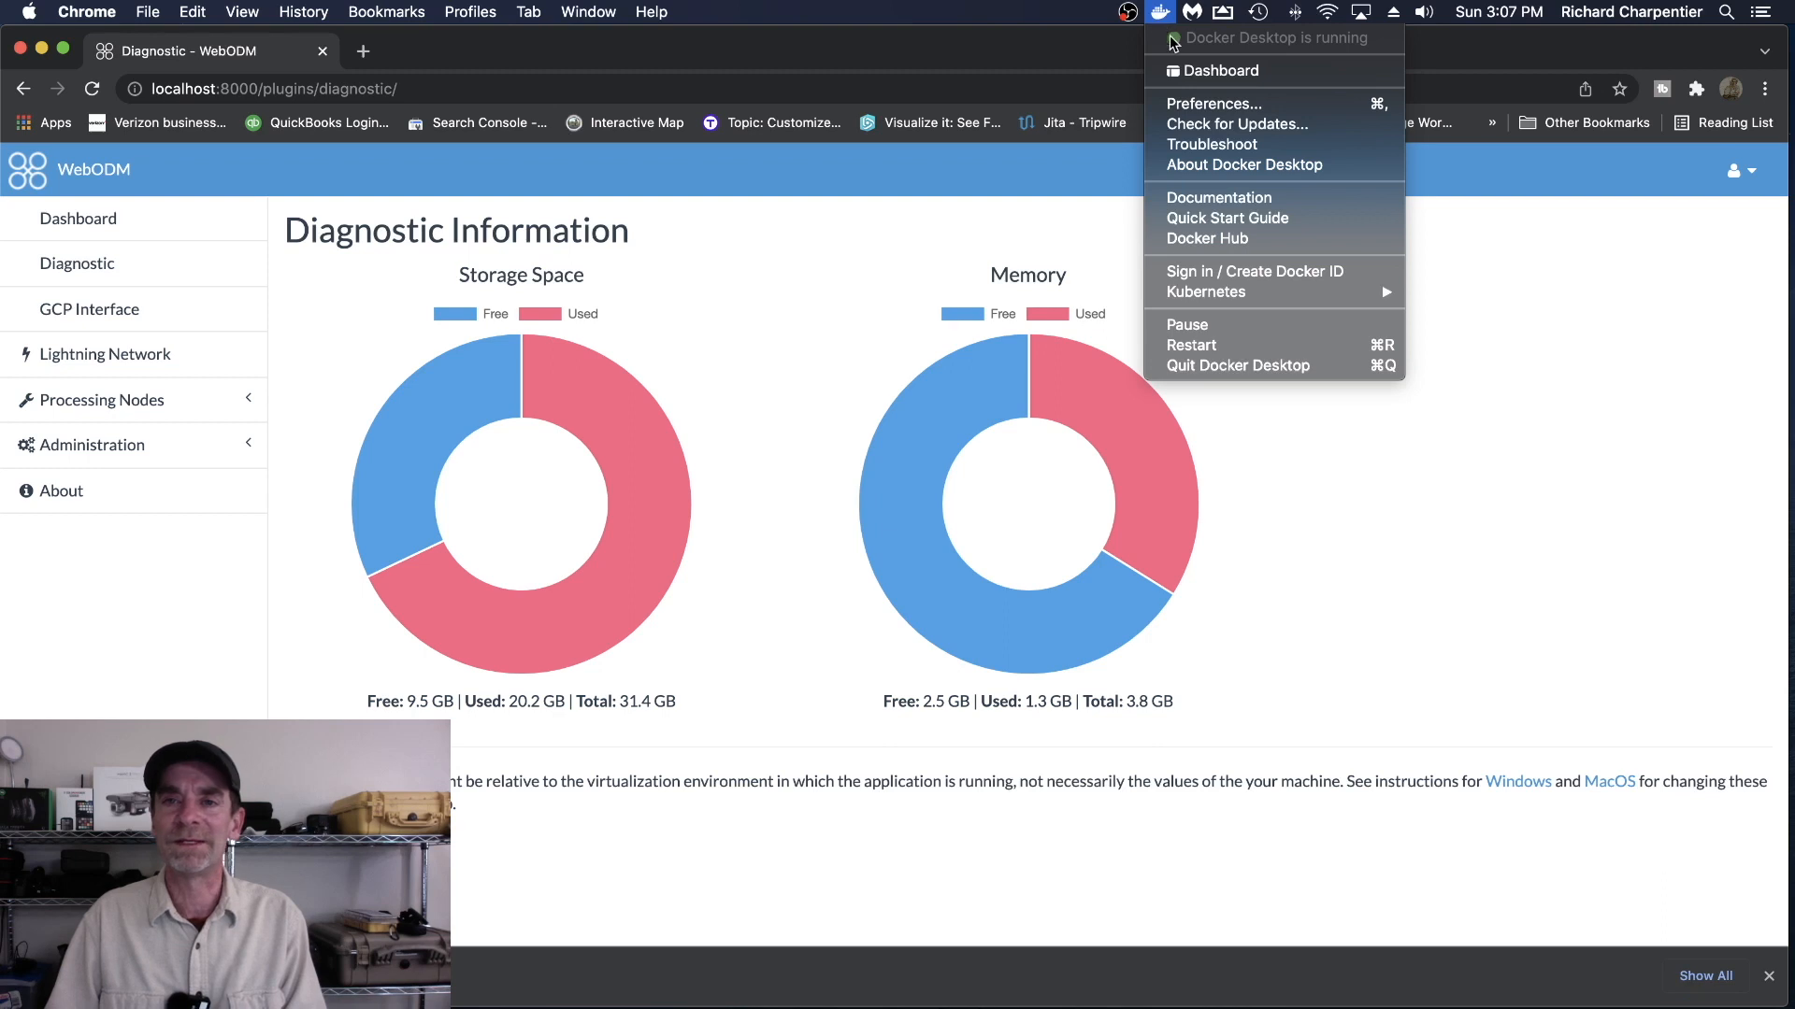
click(820, 216)
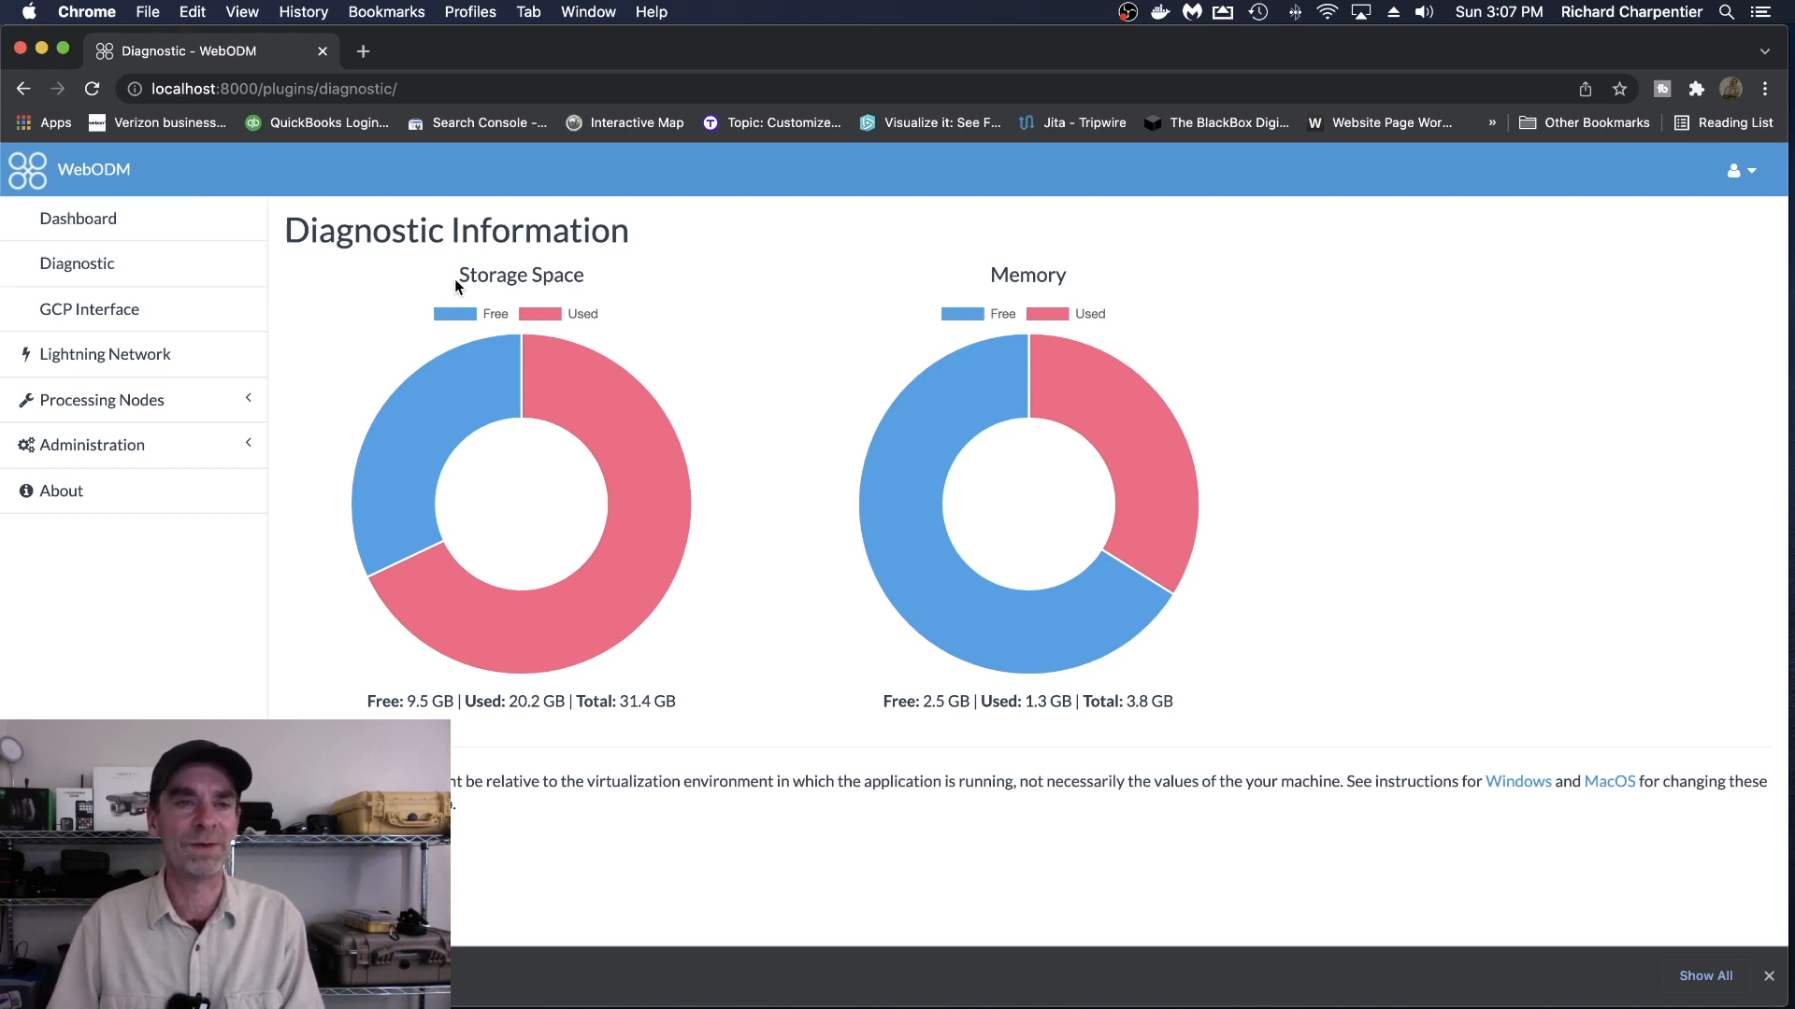
mouse_move(592, 443)
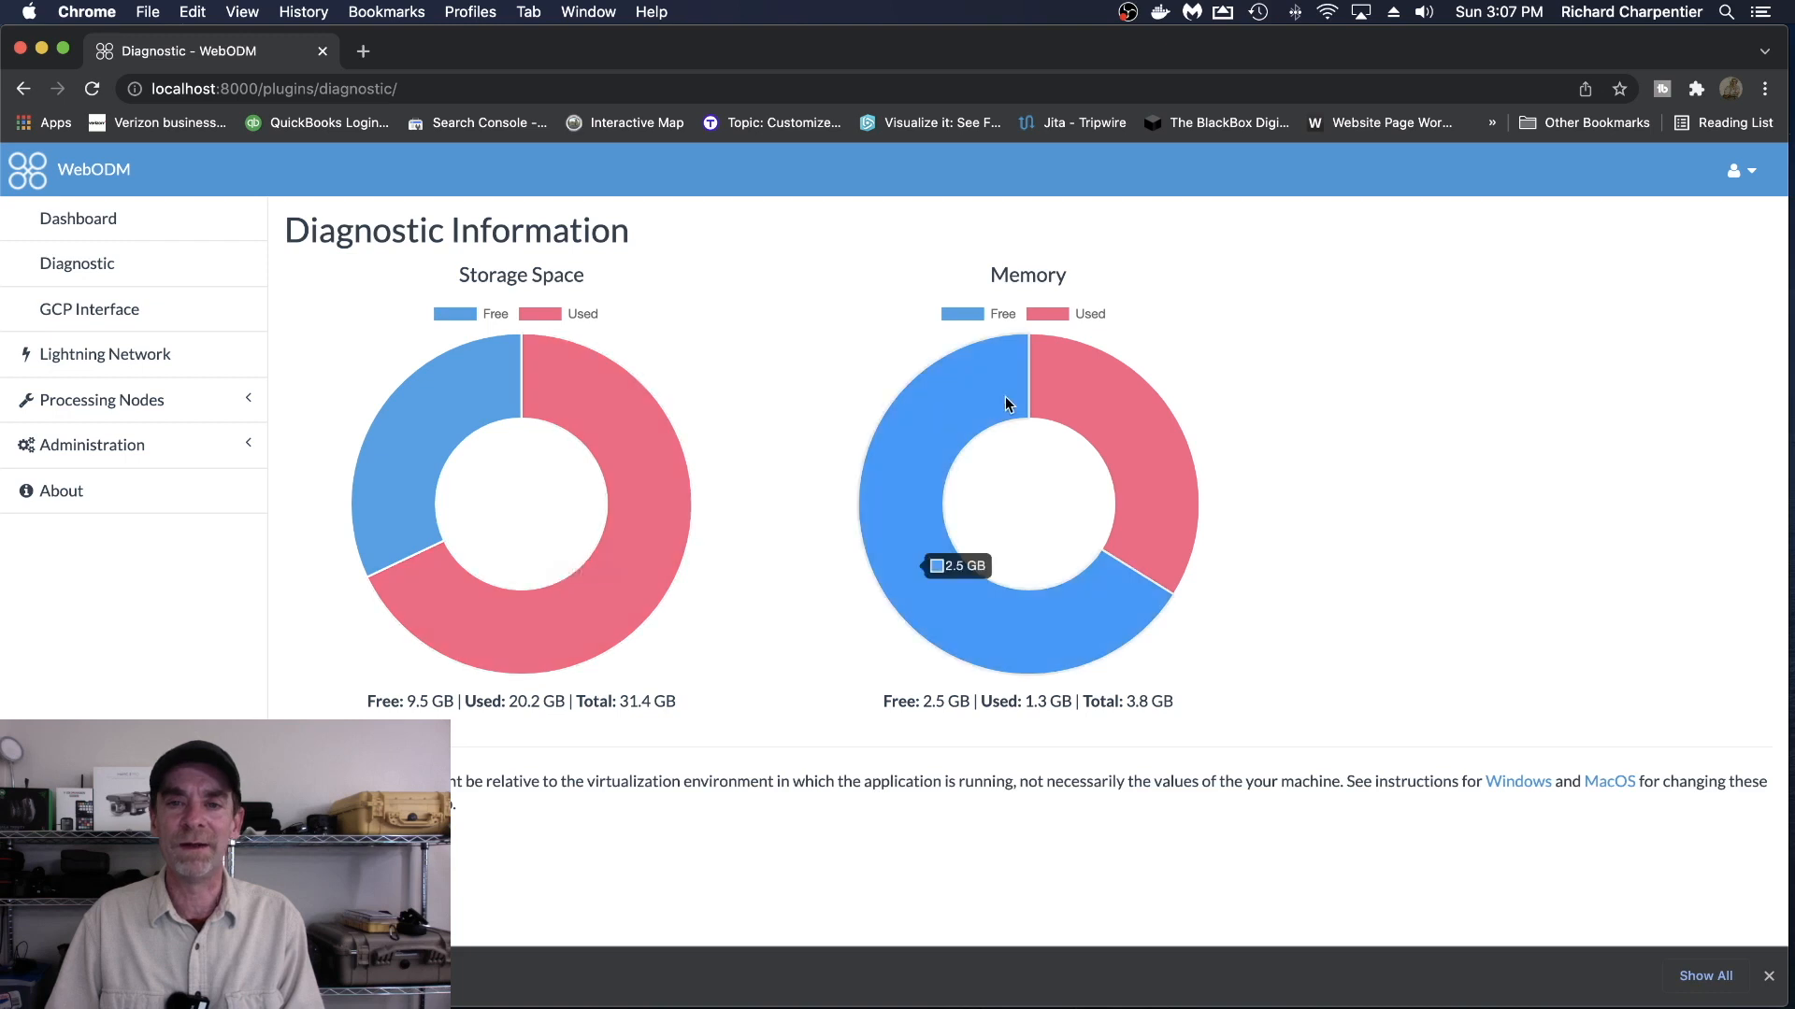
mouse_move(1164, 472)
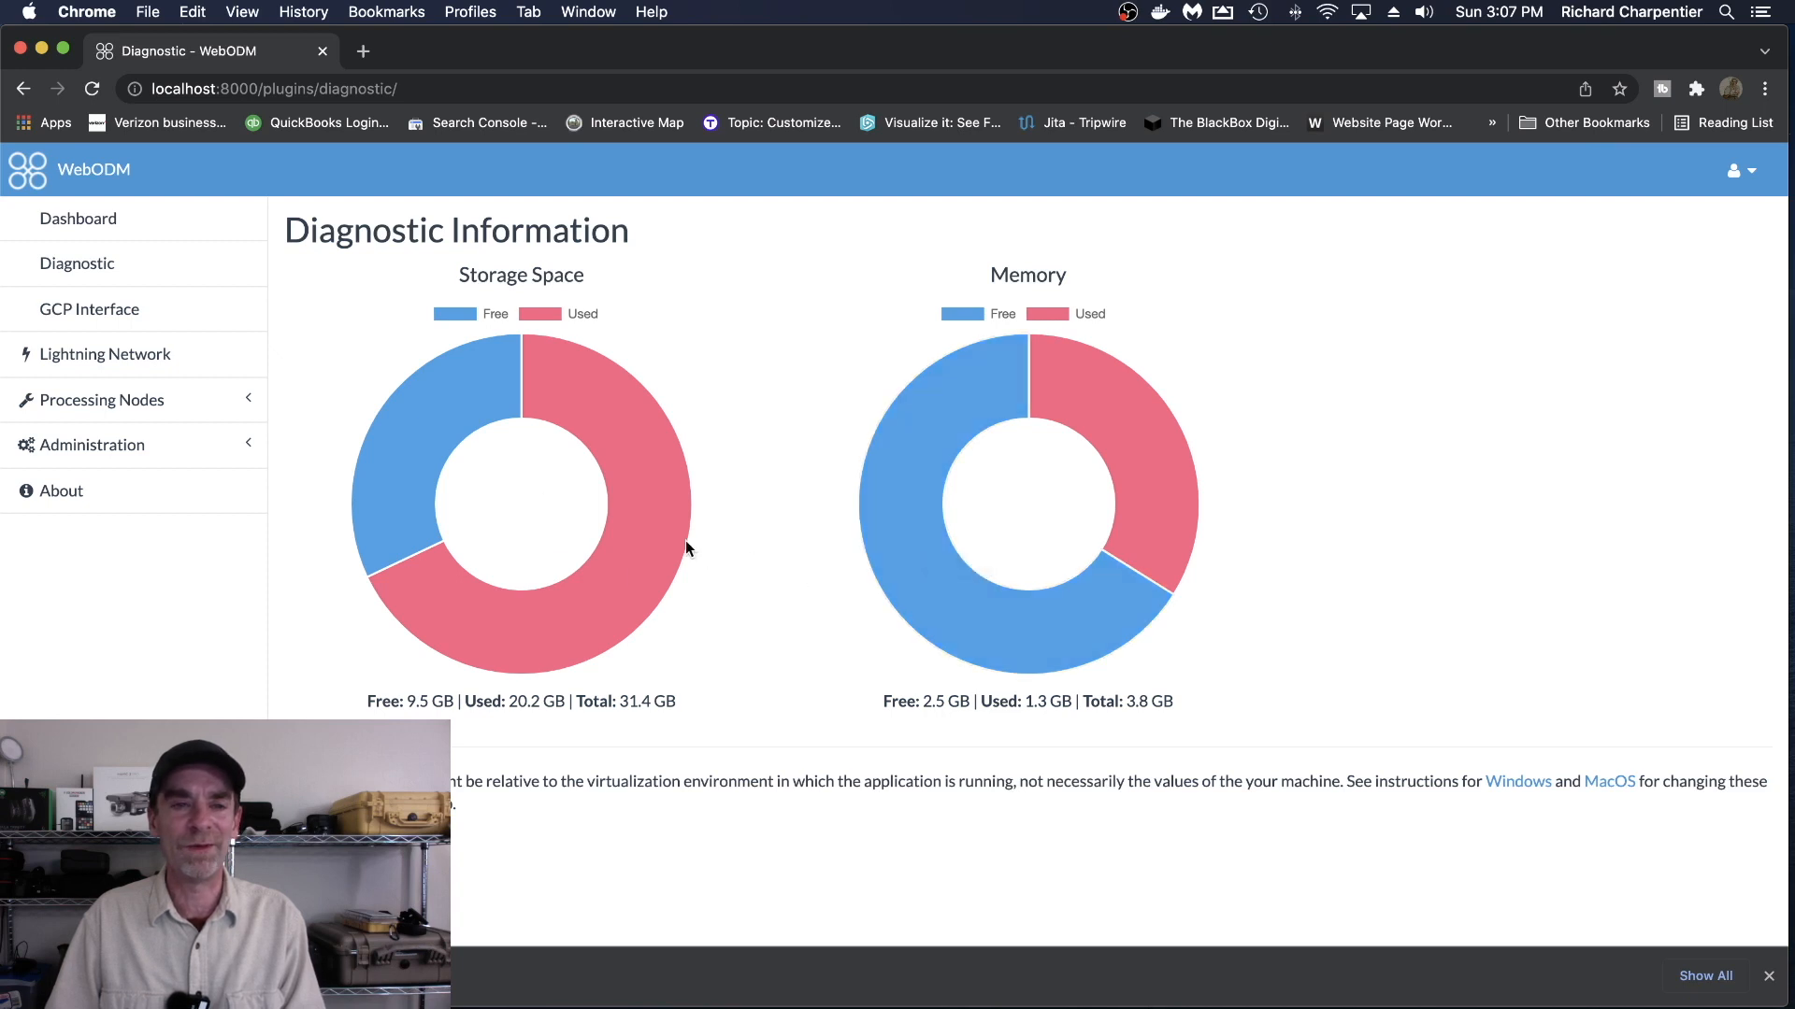
mouse_move(497, 402)
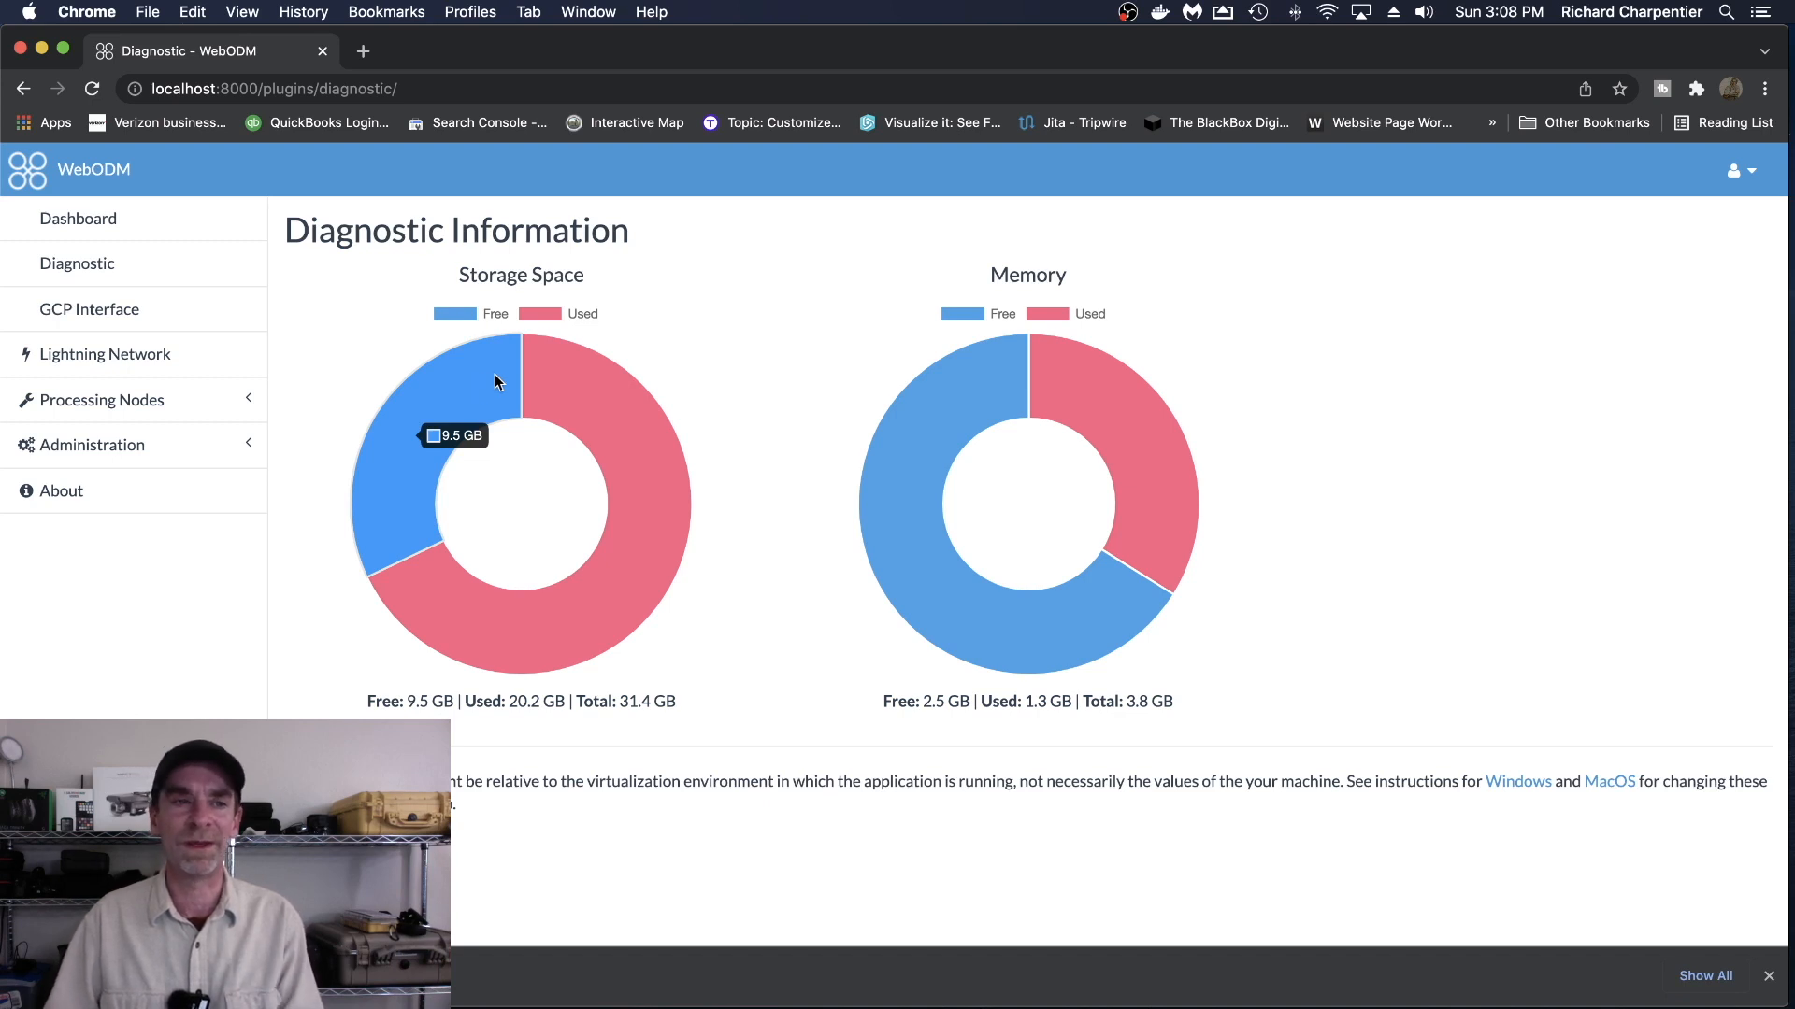
- On the dashboard, highlight the Budsage Court - 9/12/2020 task's image count and processing time under CWBuildersHighRes, and expand its details
click(117, 225)
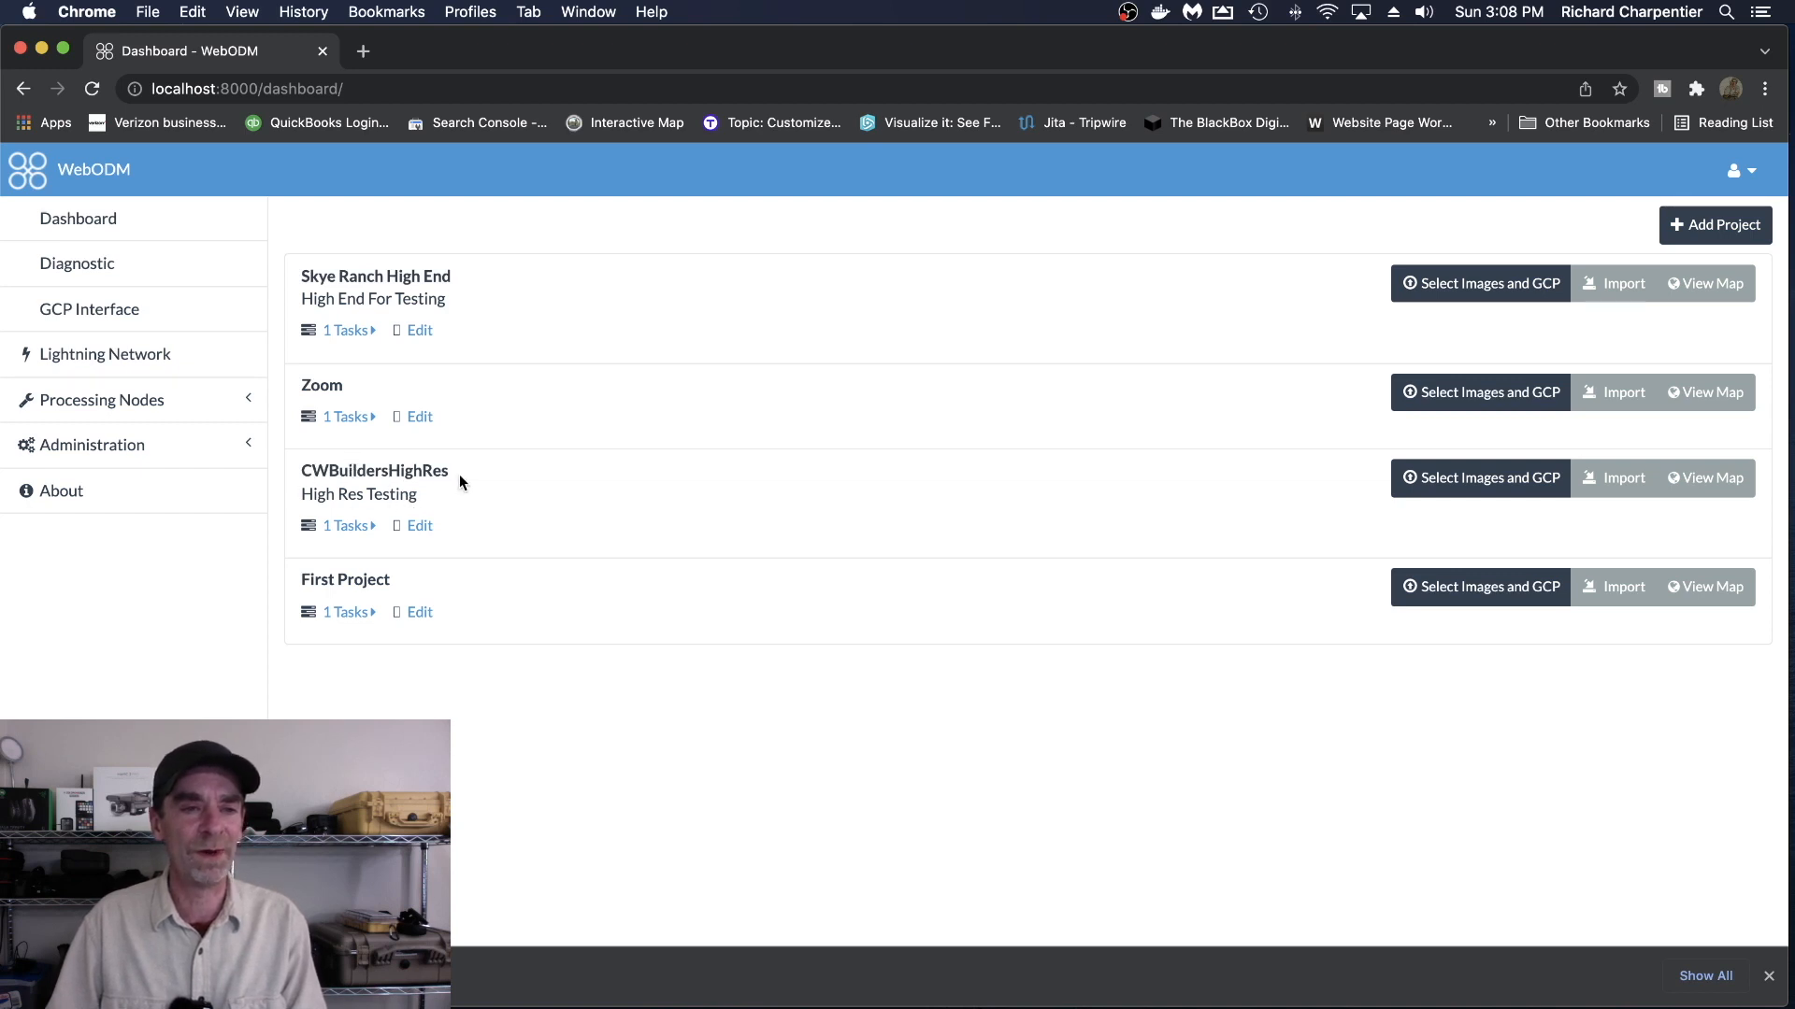
click(350, 529)
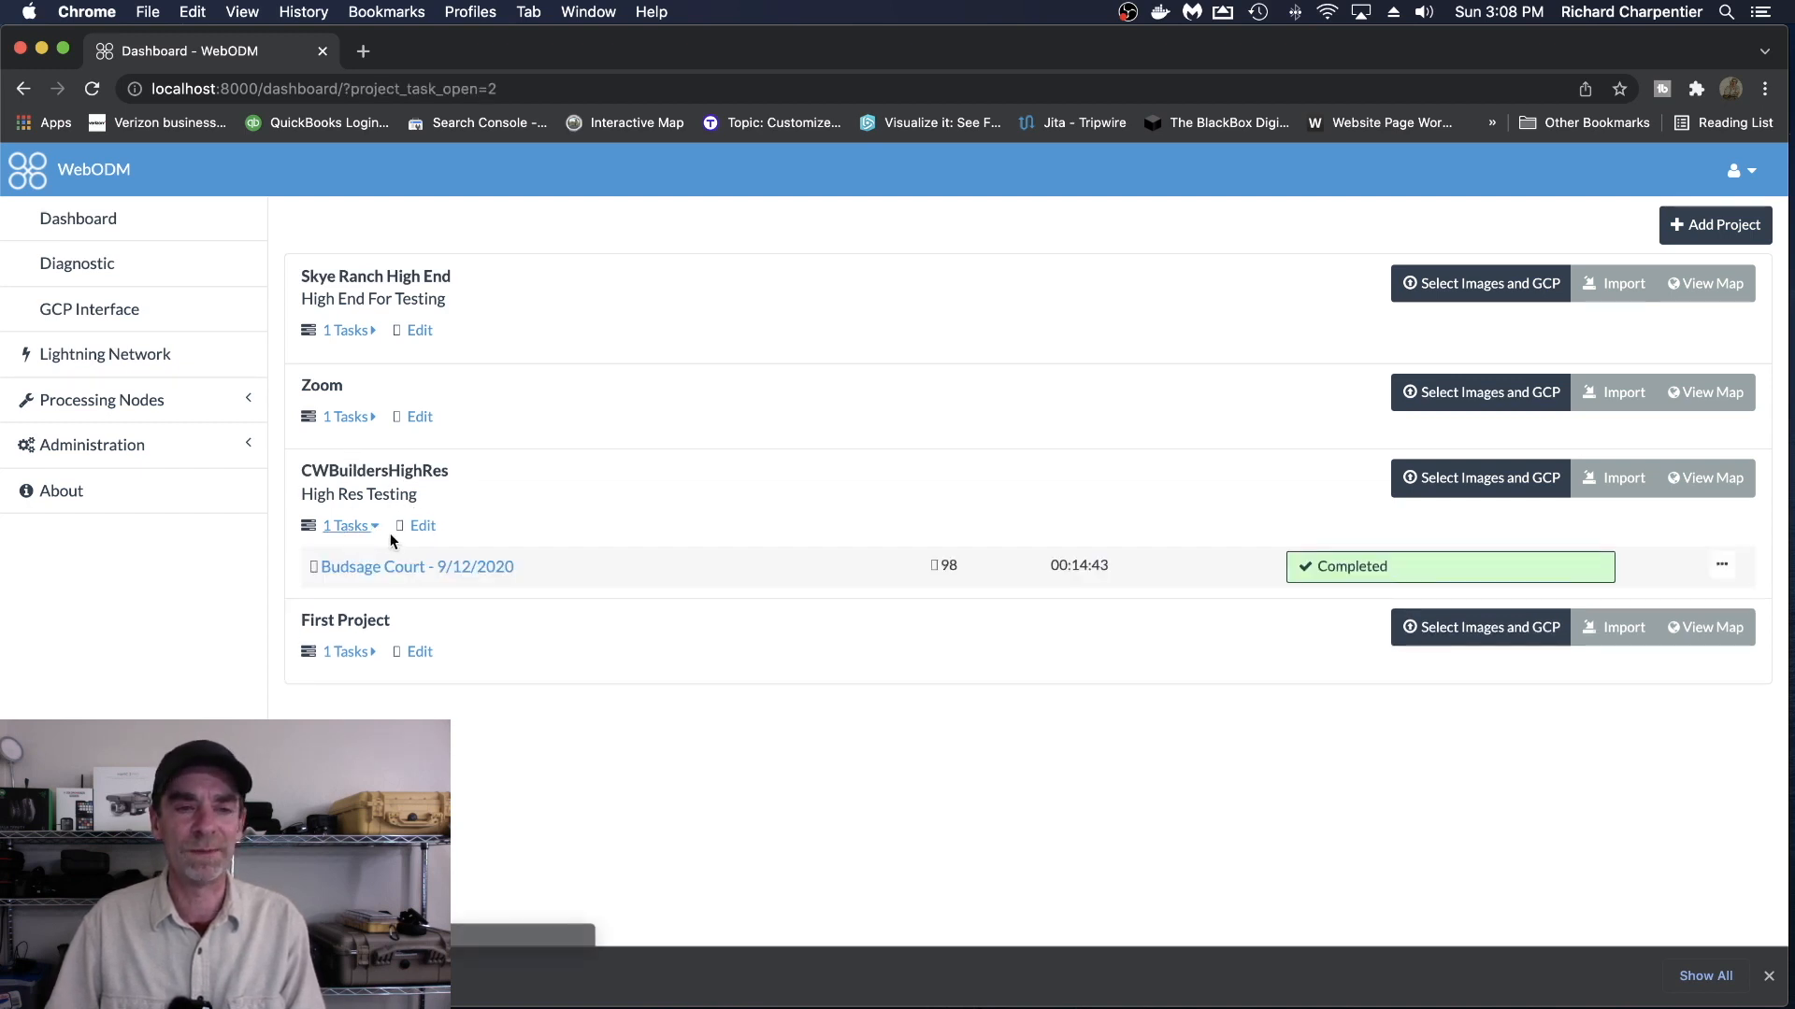
double_click(948, 566)
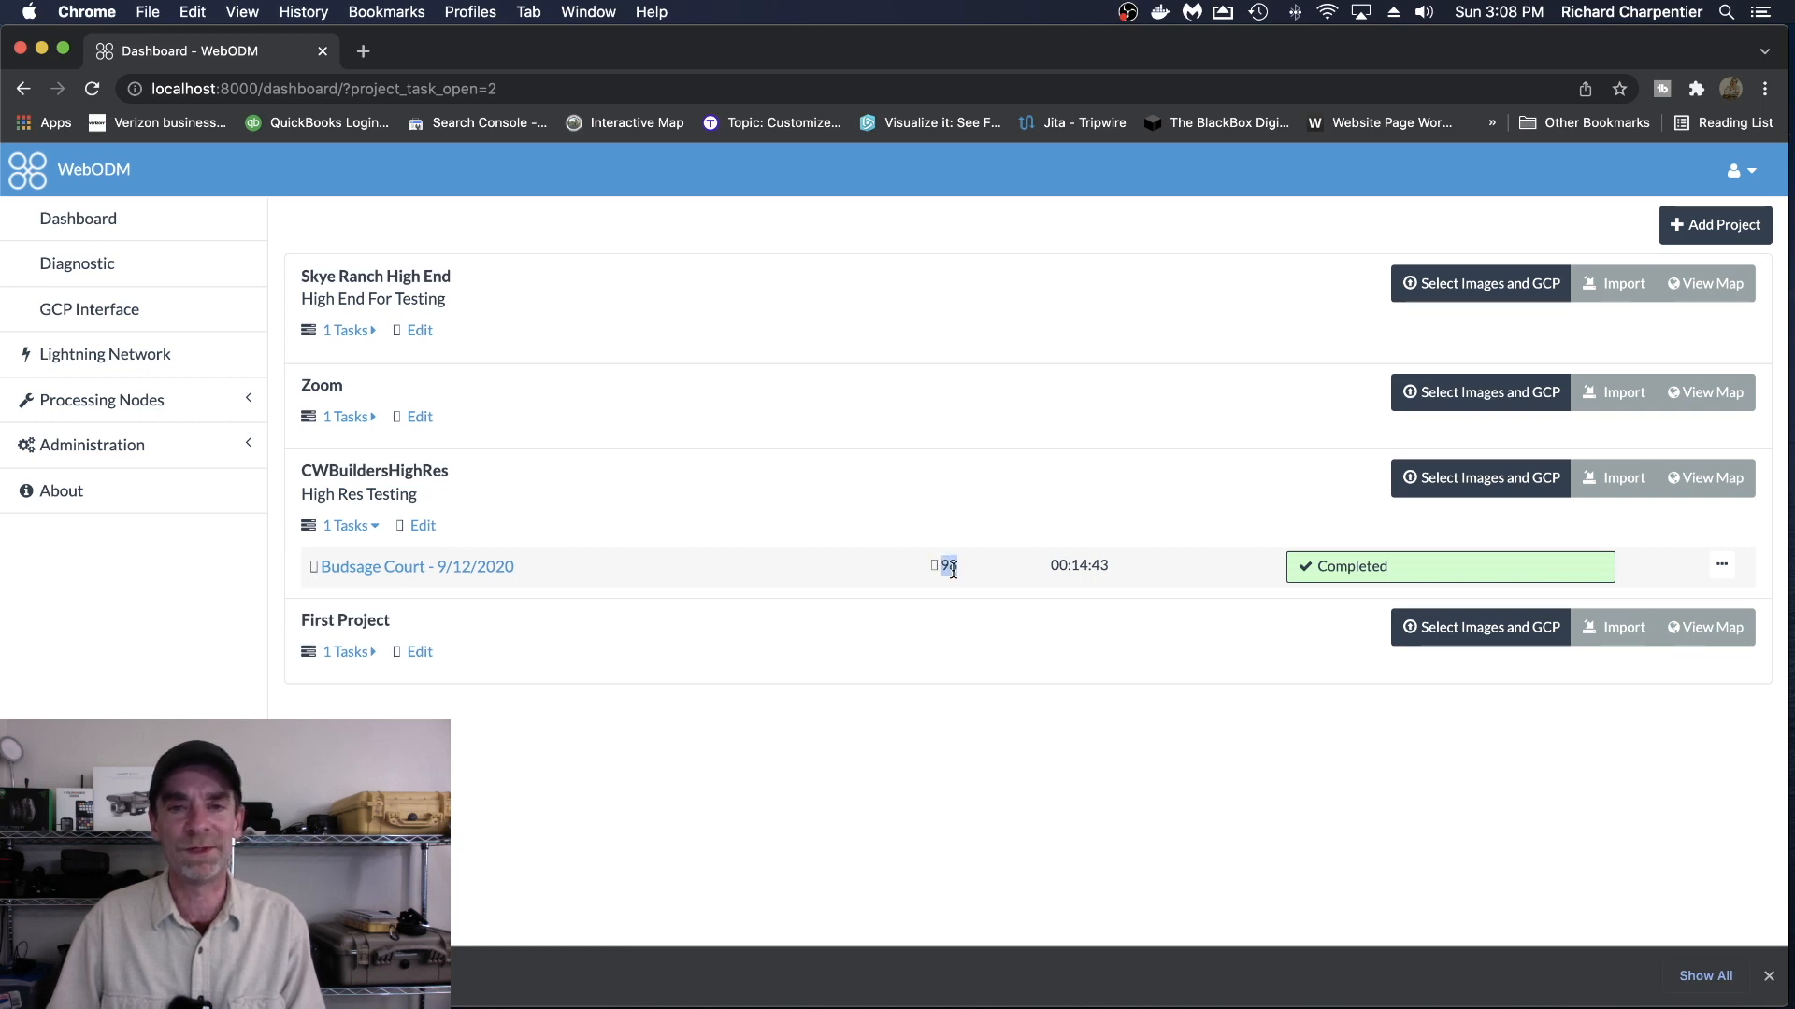
drag(1122, 566, 1046, 566)
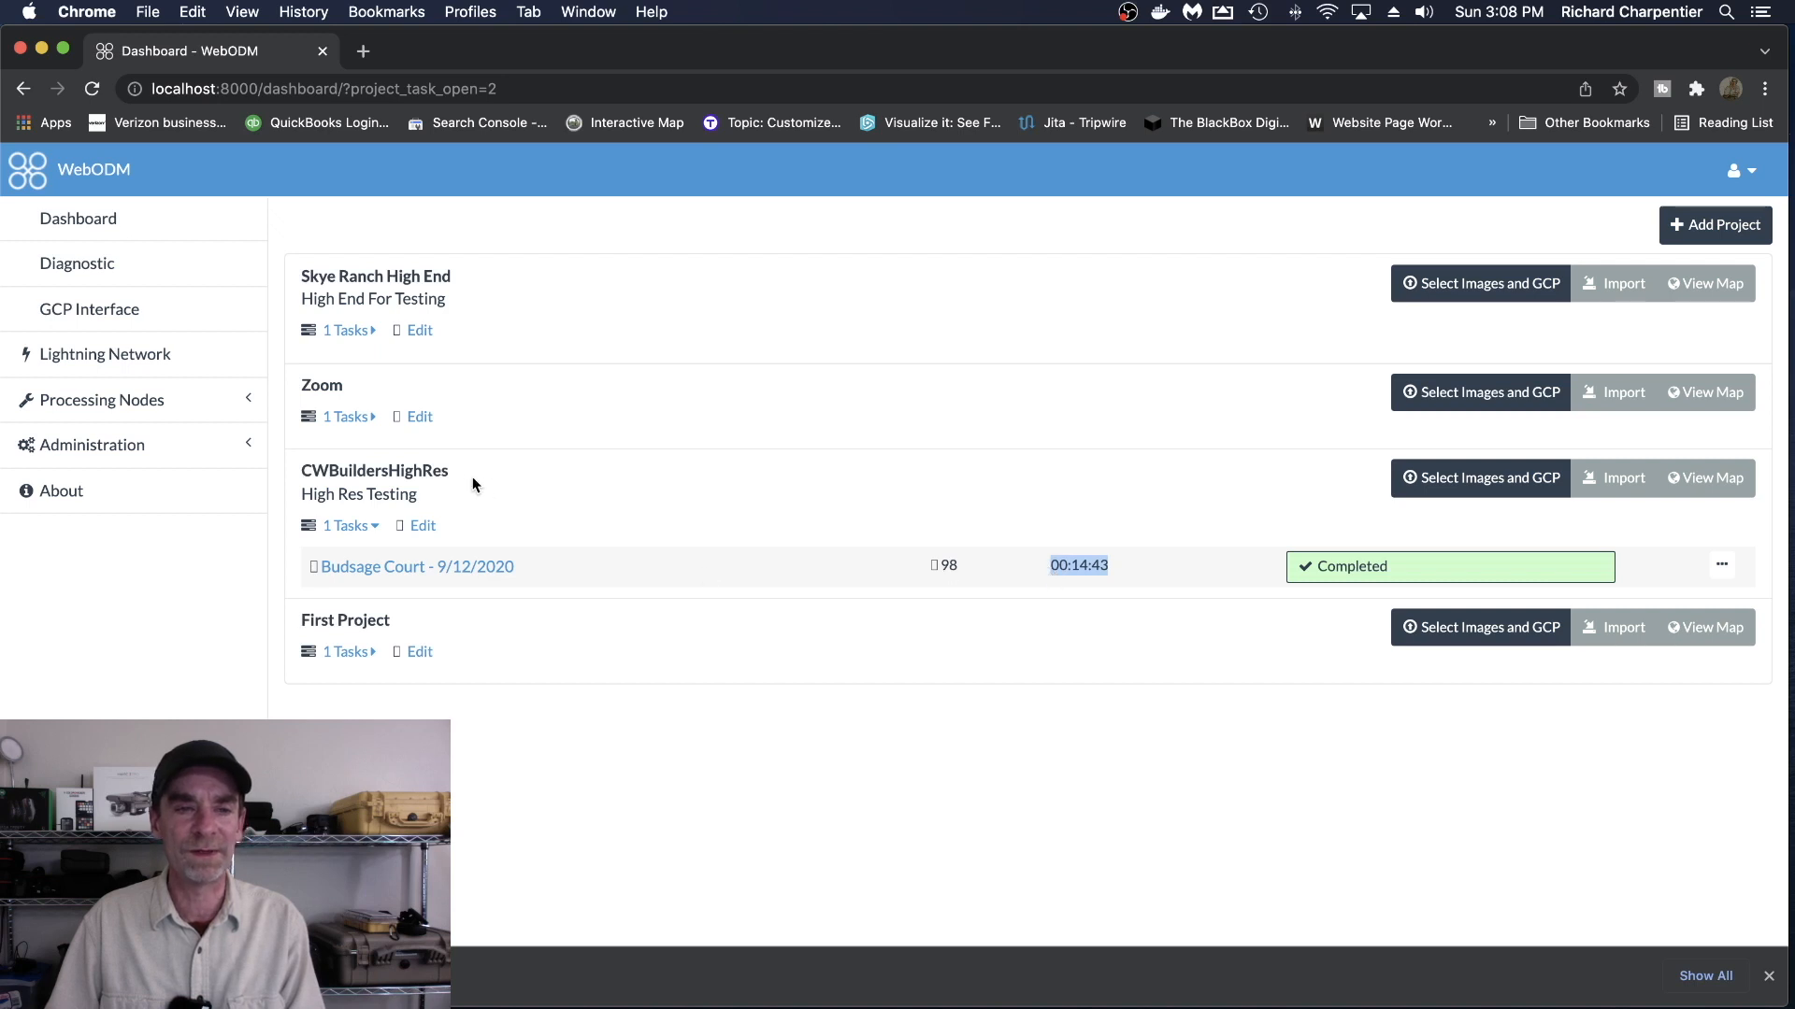
click(443, 572)
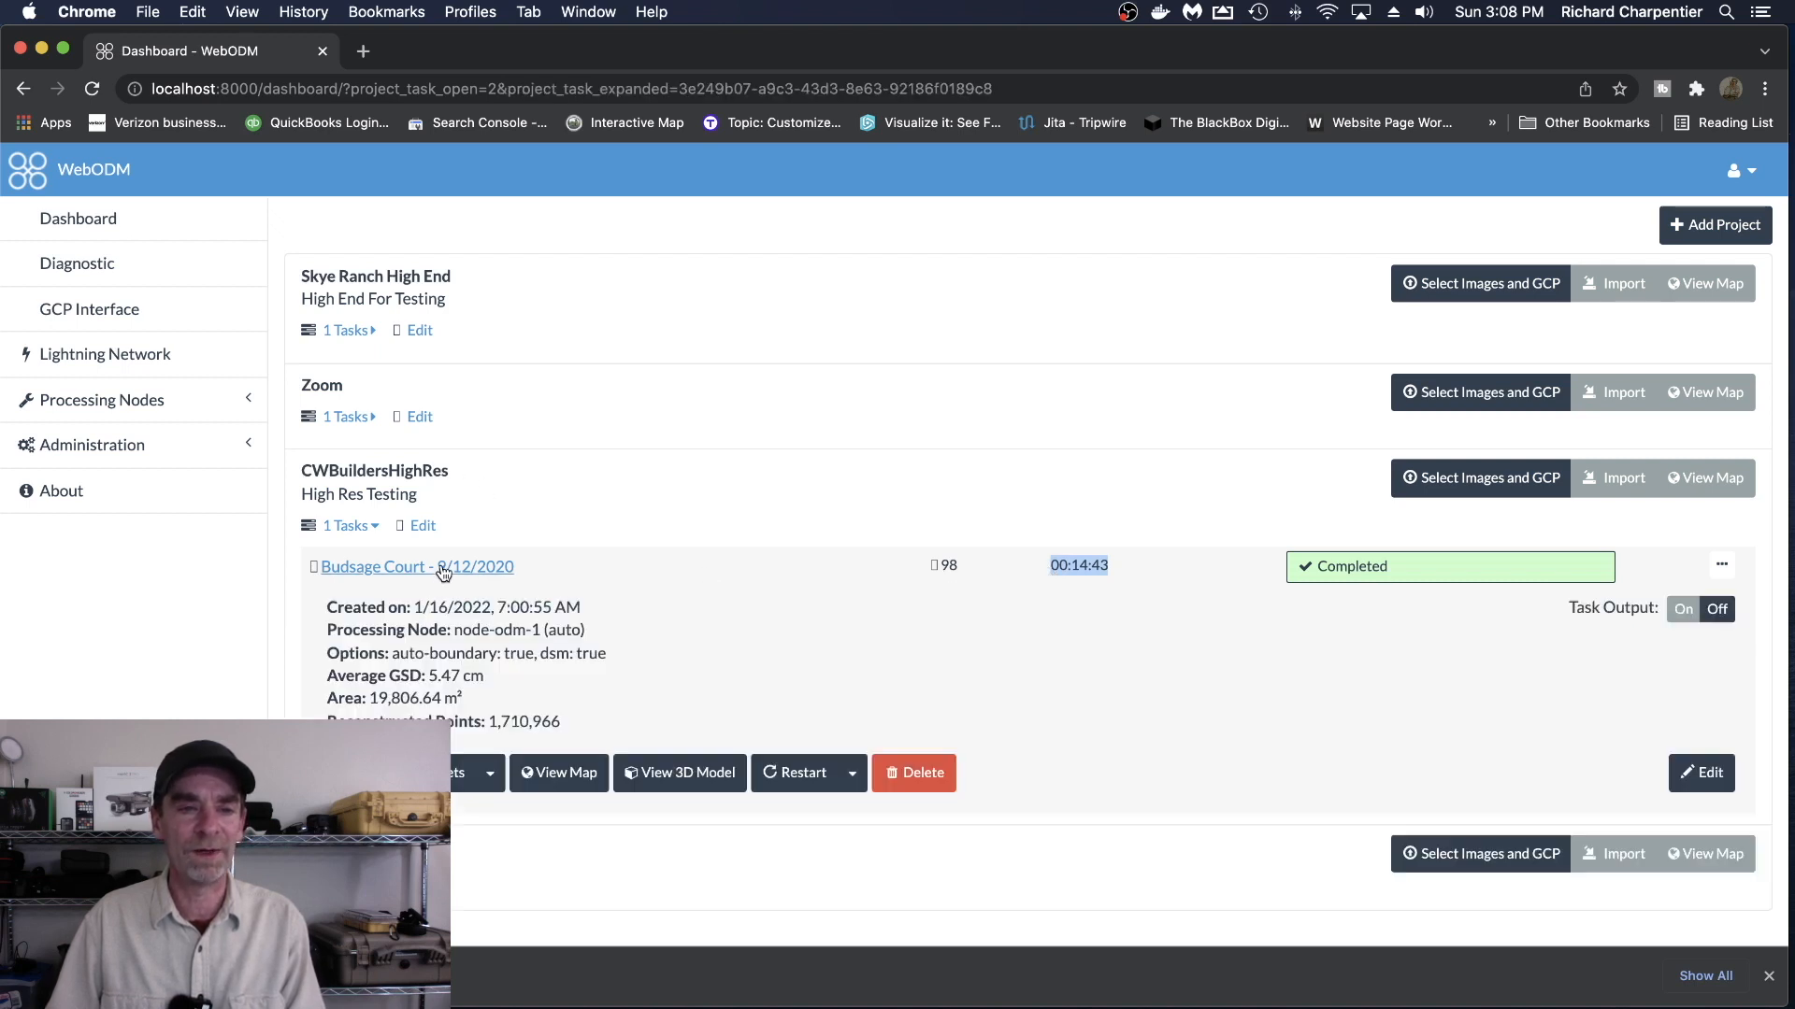
- Open the map of the Budsage Court - 9/12/2020 task and inspect the orthophoto's edges and detail against the base map
click(564, 774)
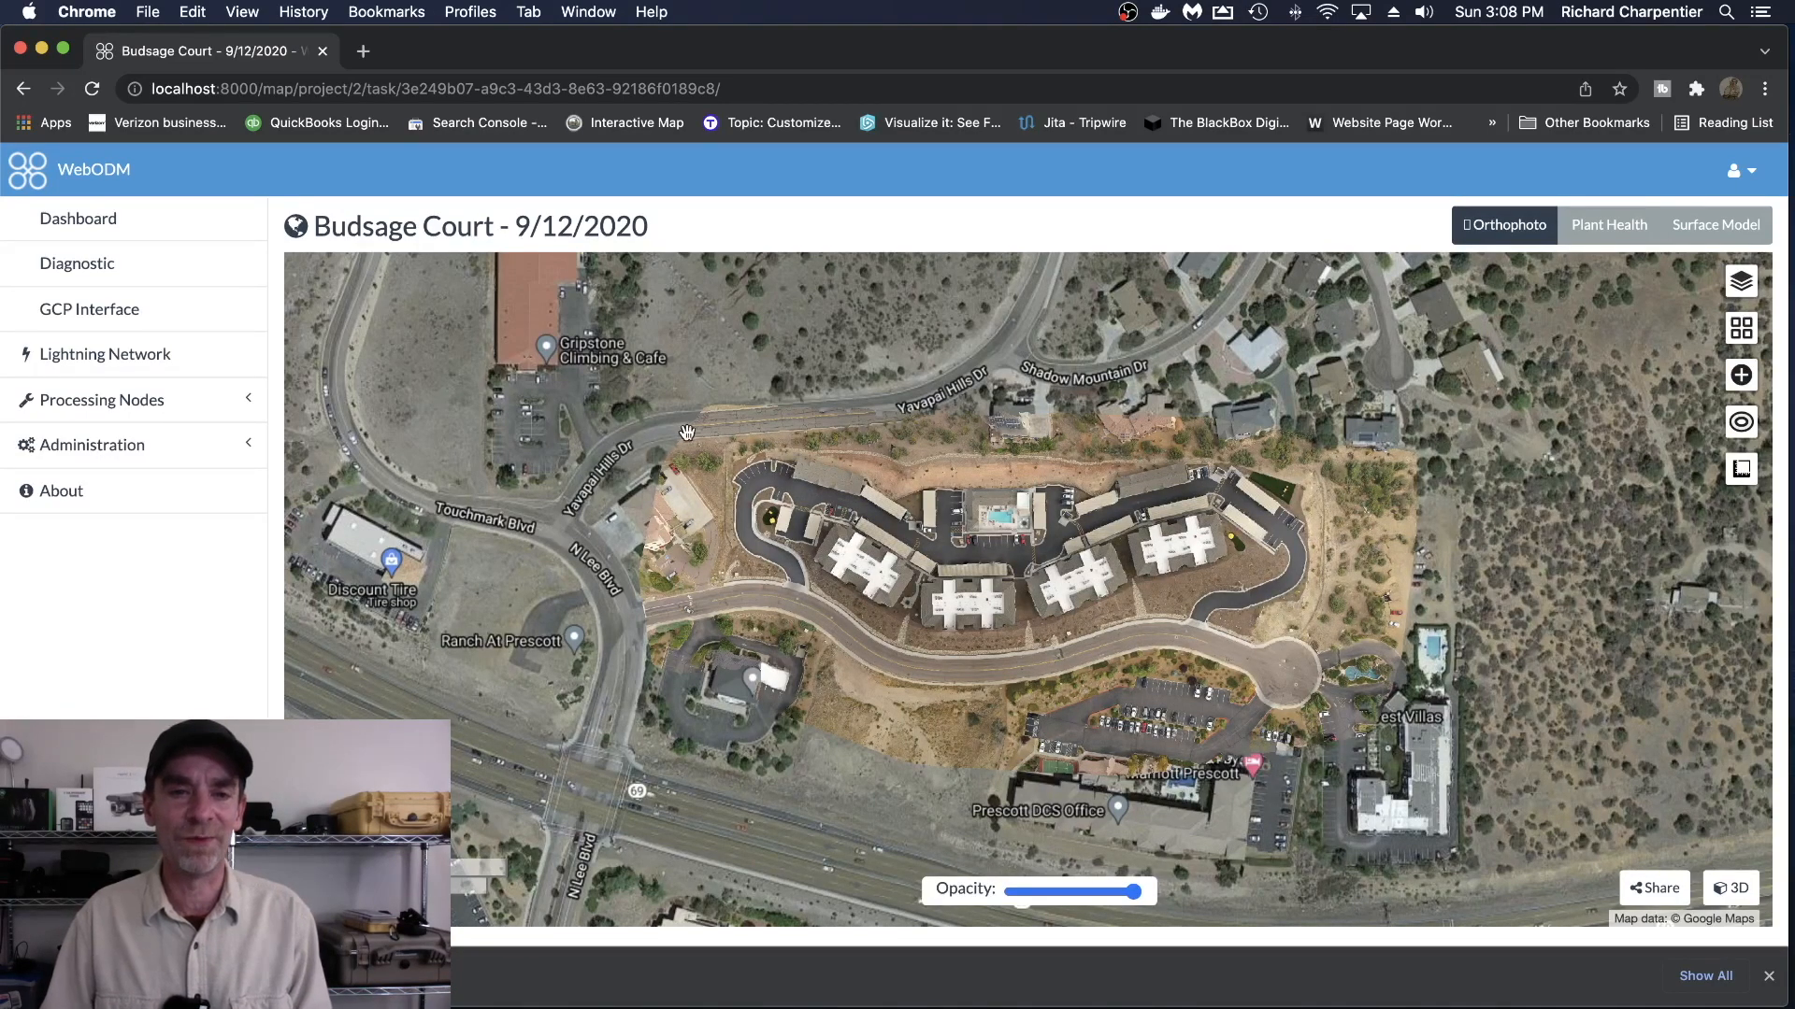
scroll(692, 437, up, 5)
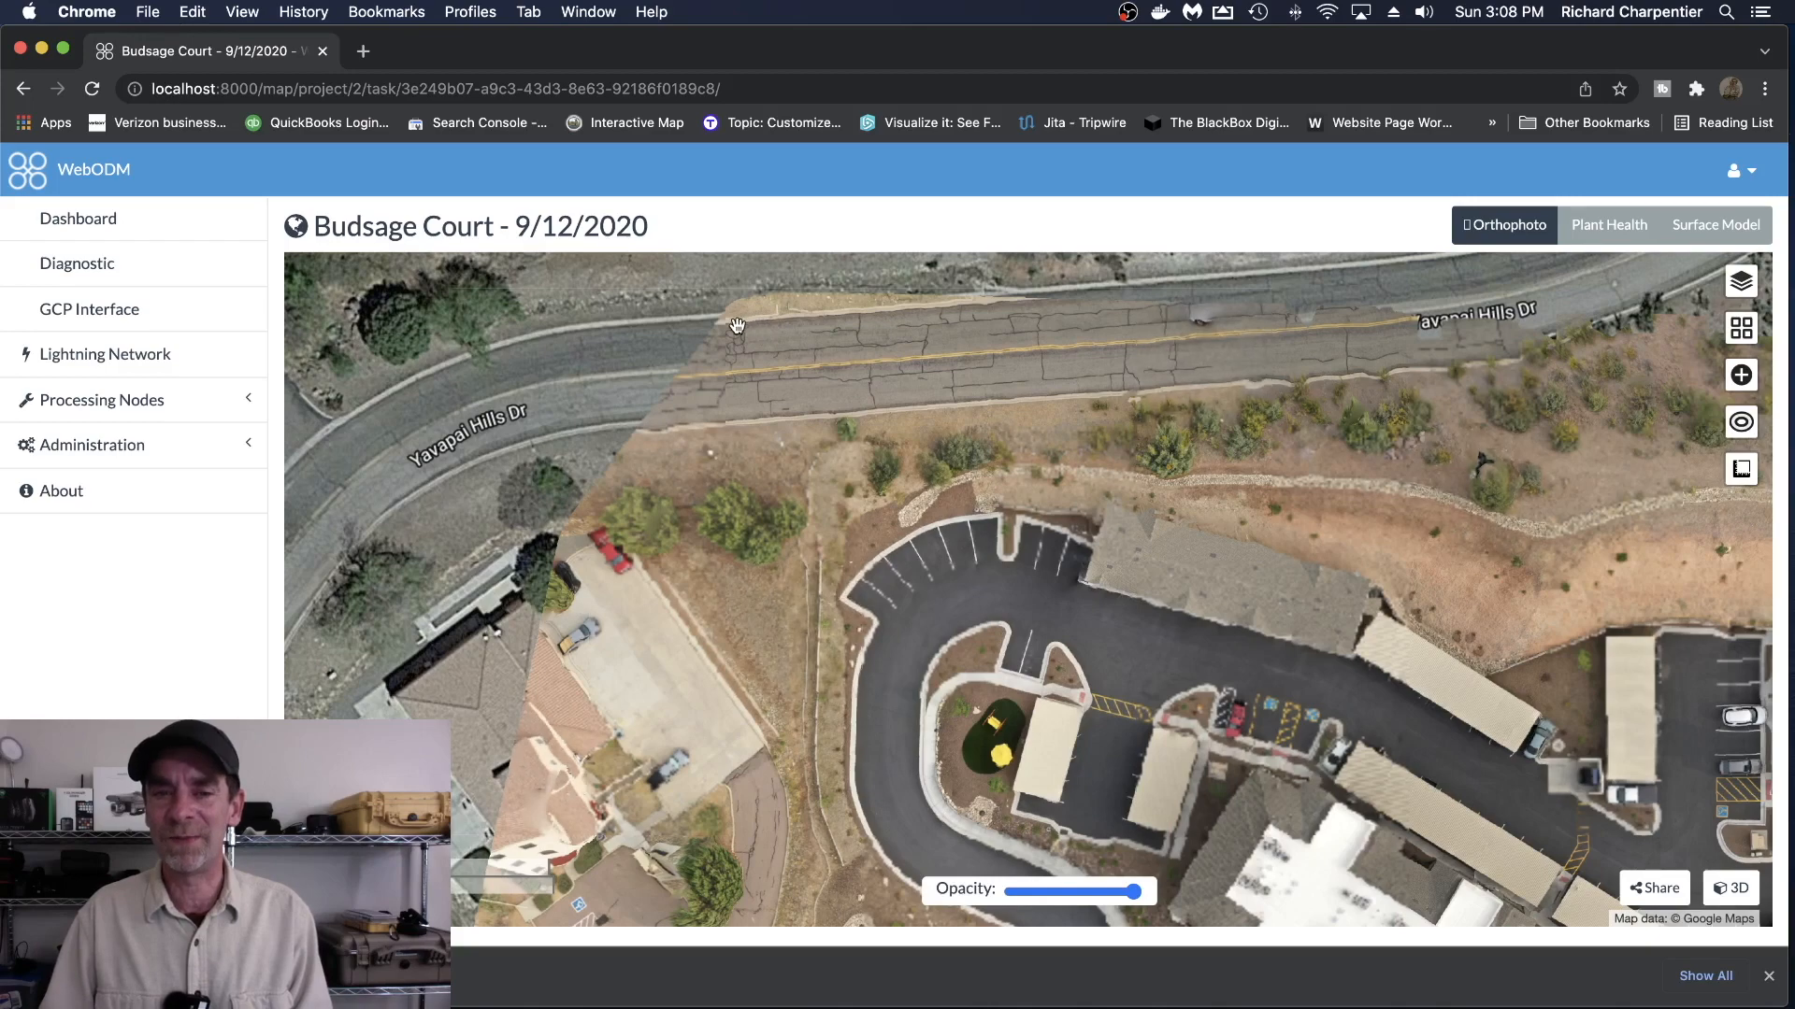
scroll(893, 411, down, 2)
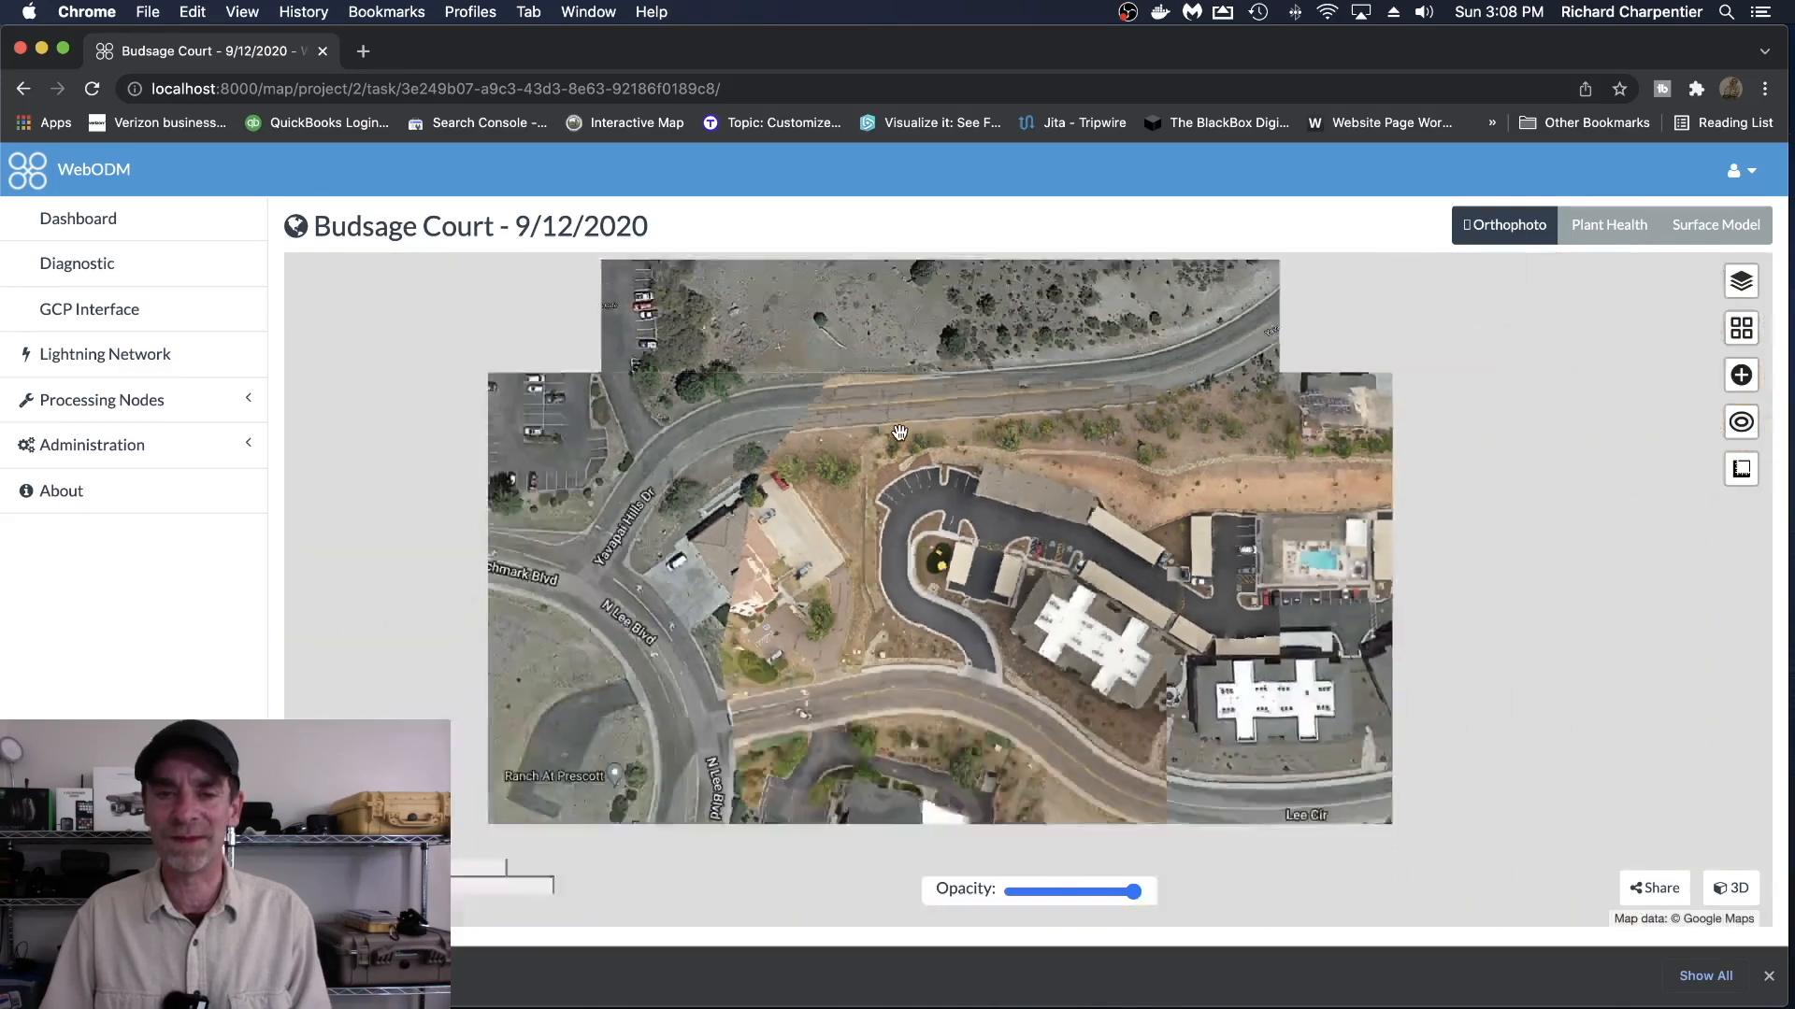
scroll(995, 449, up, 2)
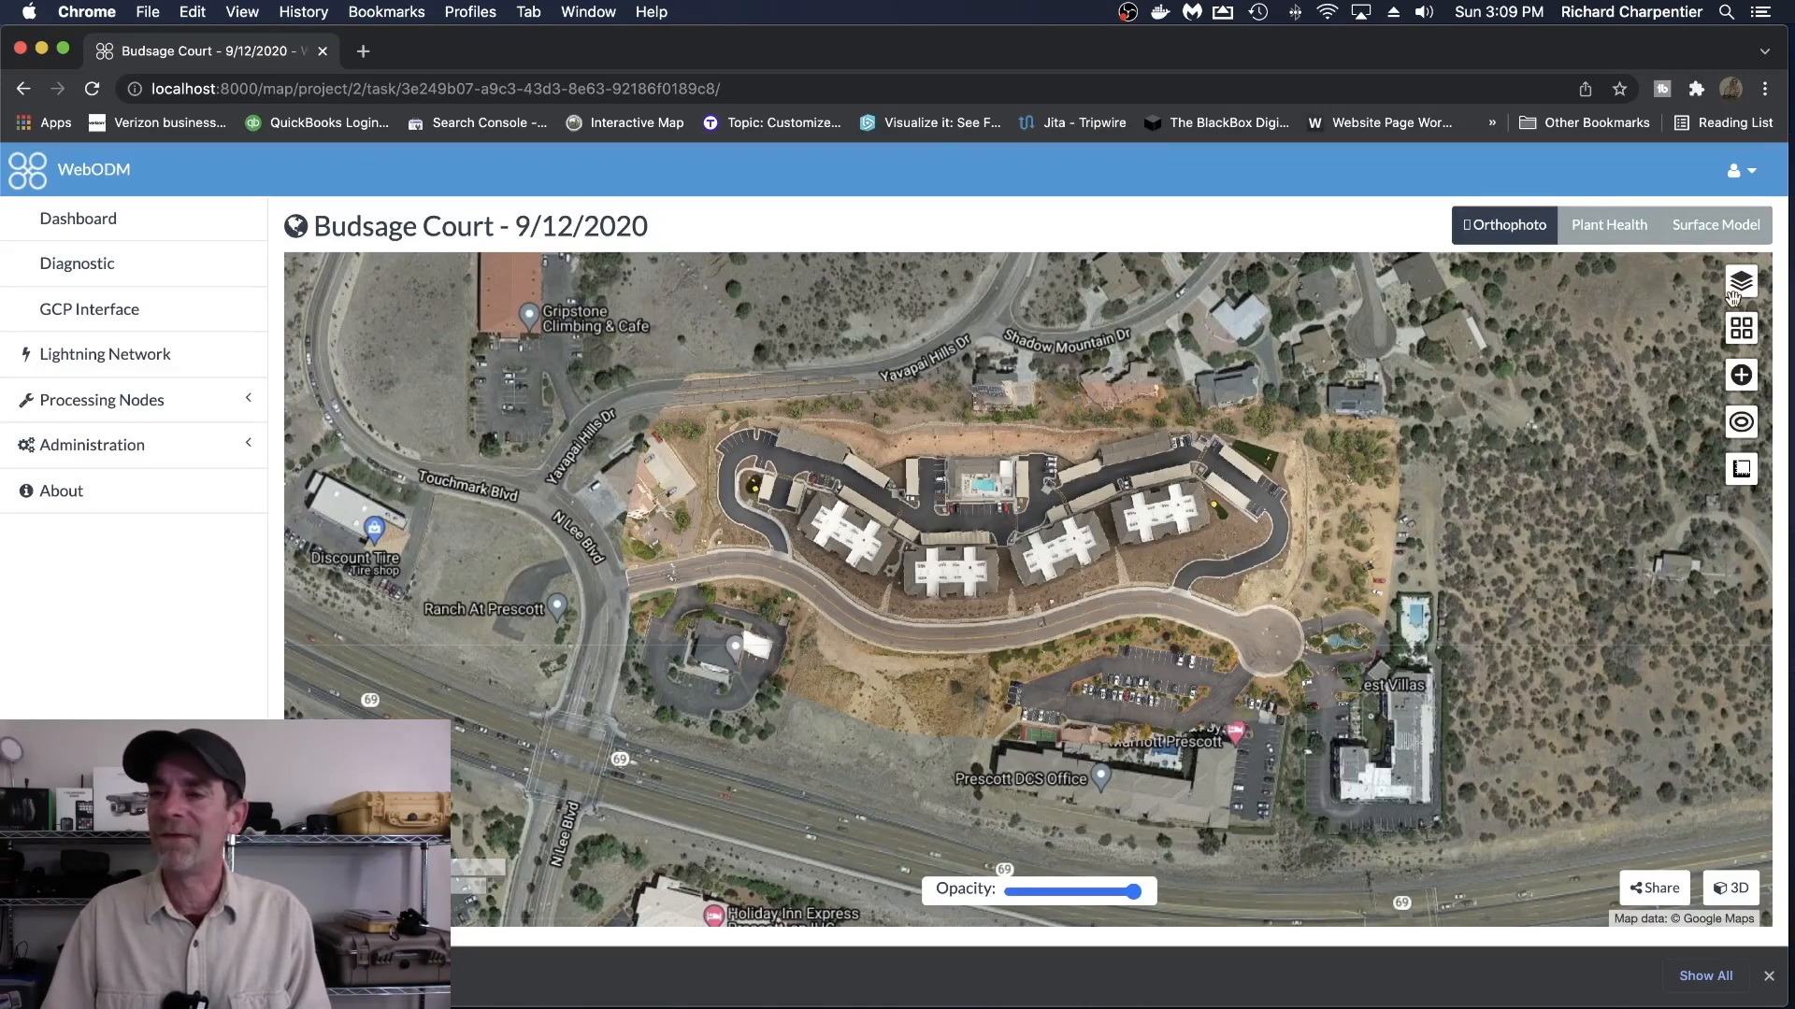
- Return to the dashboard and expand the details of the Budsage Court - 9/12/2020 task under CWBuildersHighRes
click(140, 228)
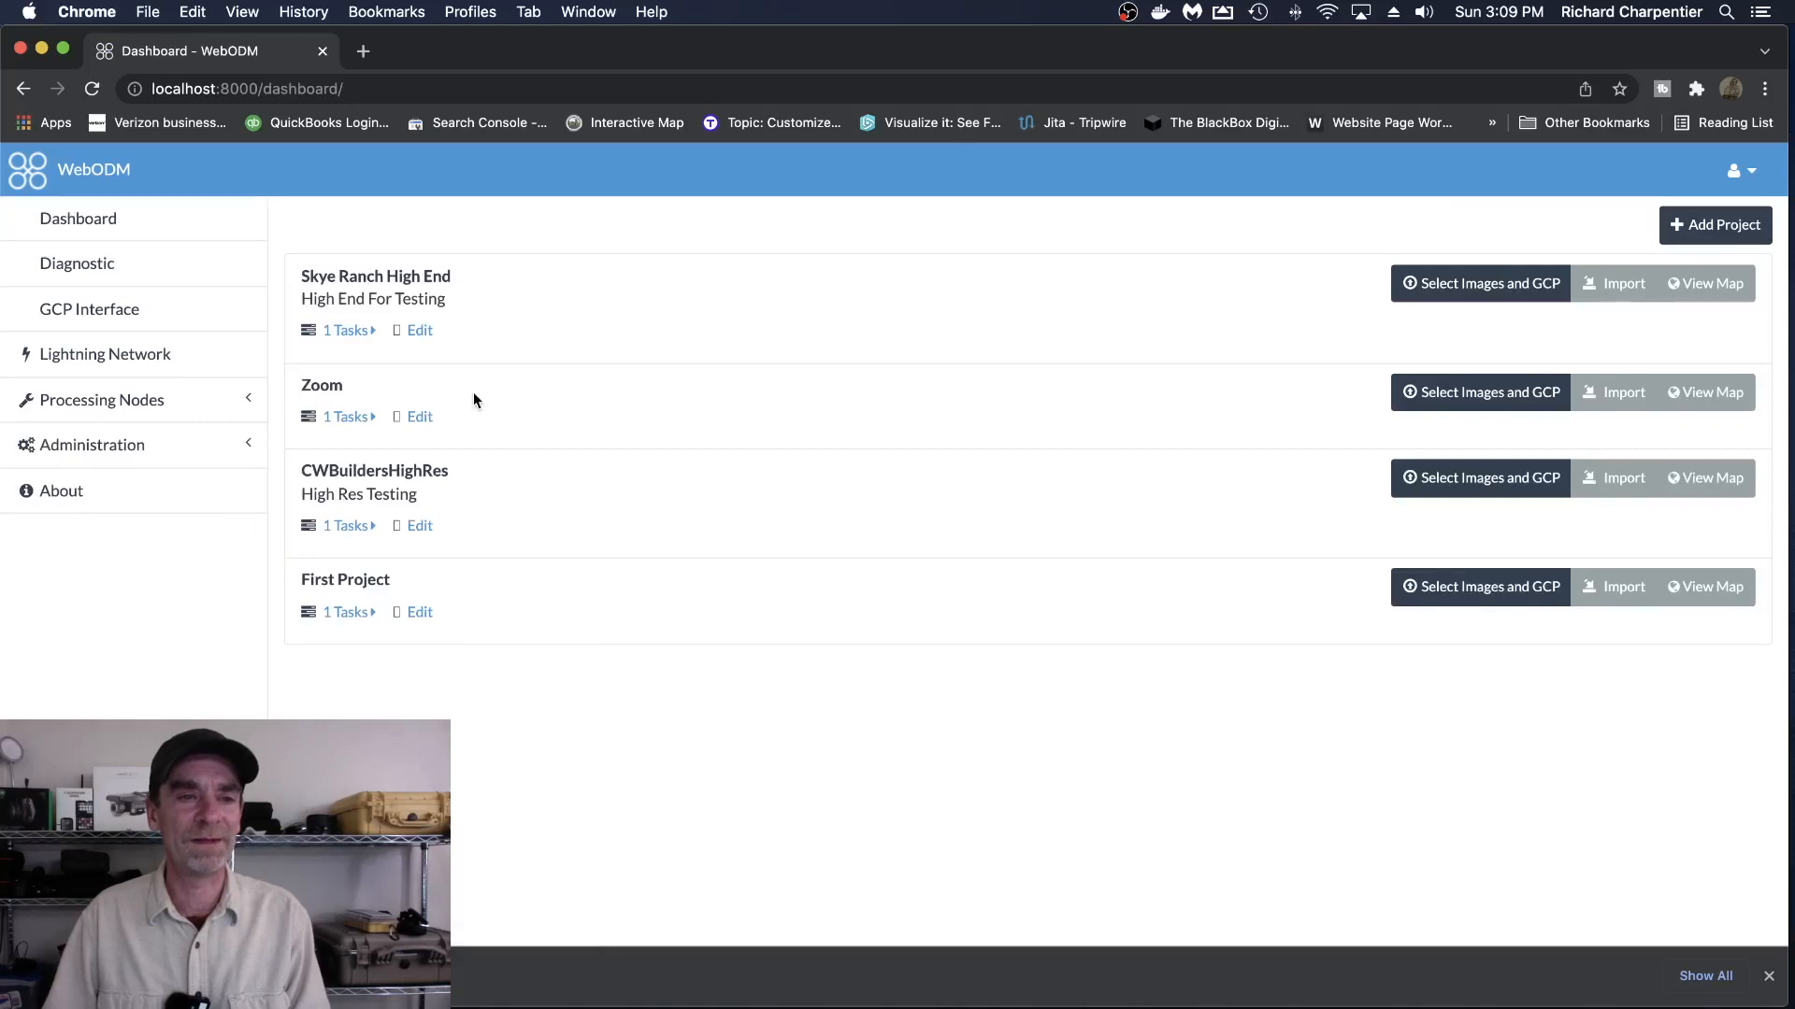
click(370, 529)
click(404, 566)
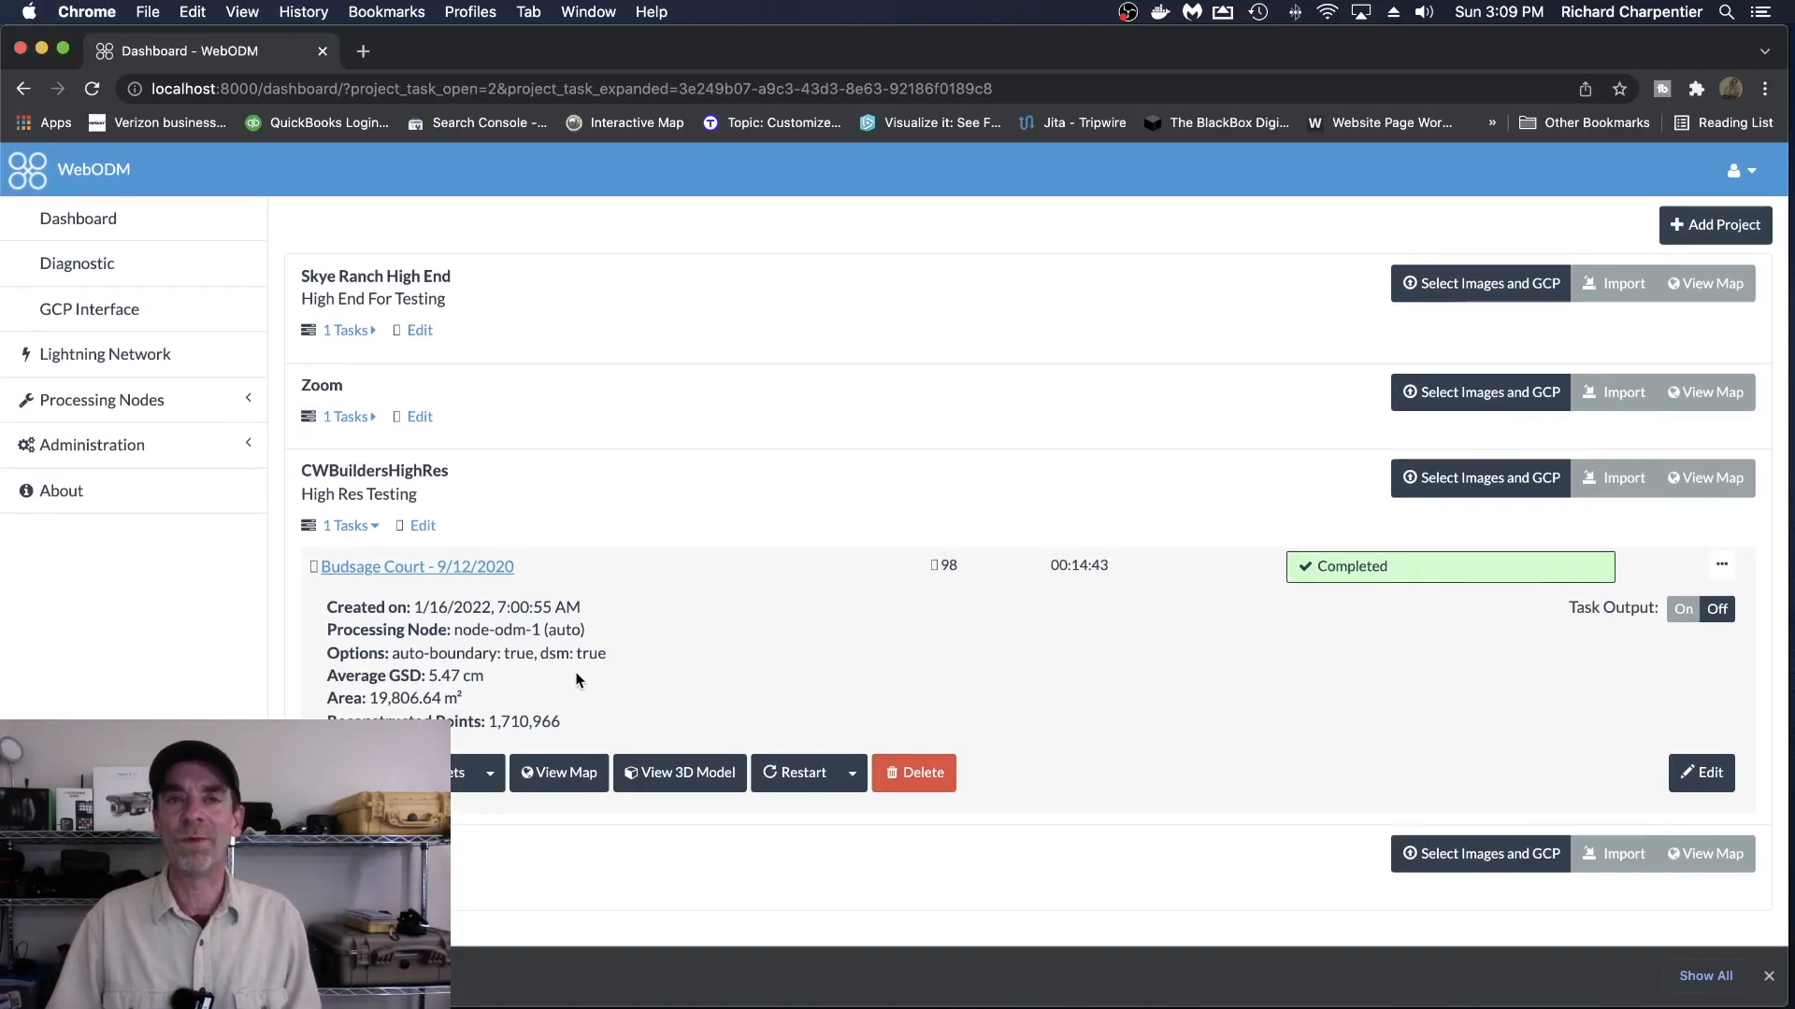
- Show the task's downloadable asset options and reposition the browser window so the whole list can be examined
click(490, 778)
scroll(505, 777, down, 2)
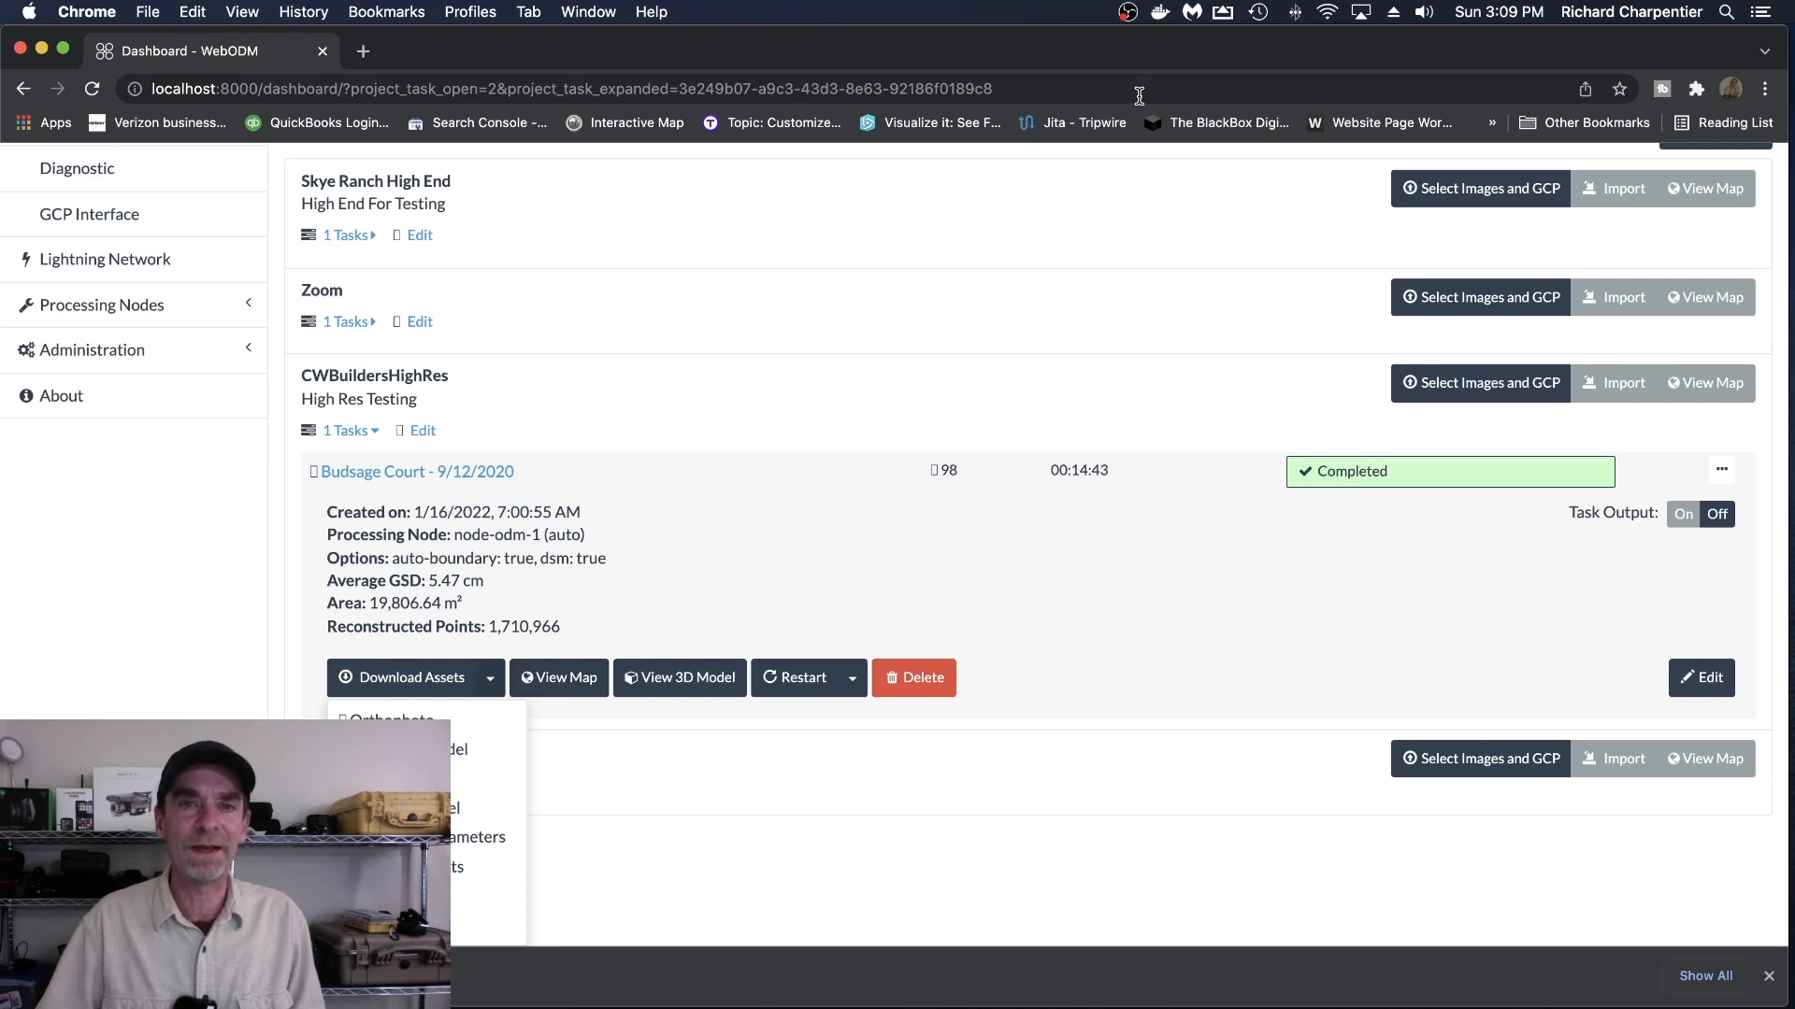
drag(984, 52, 1140, 51)
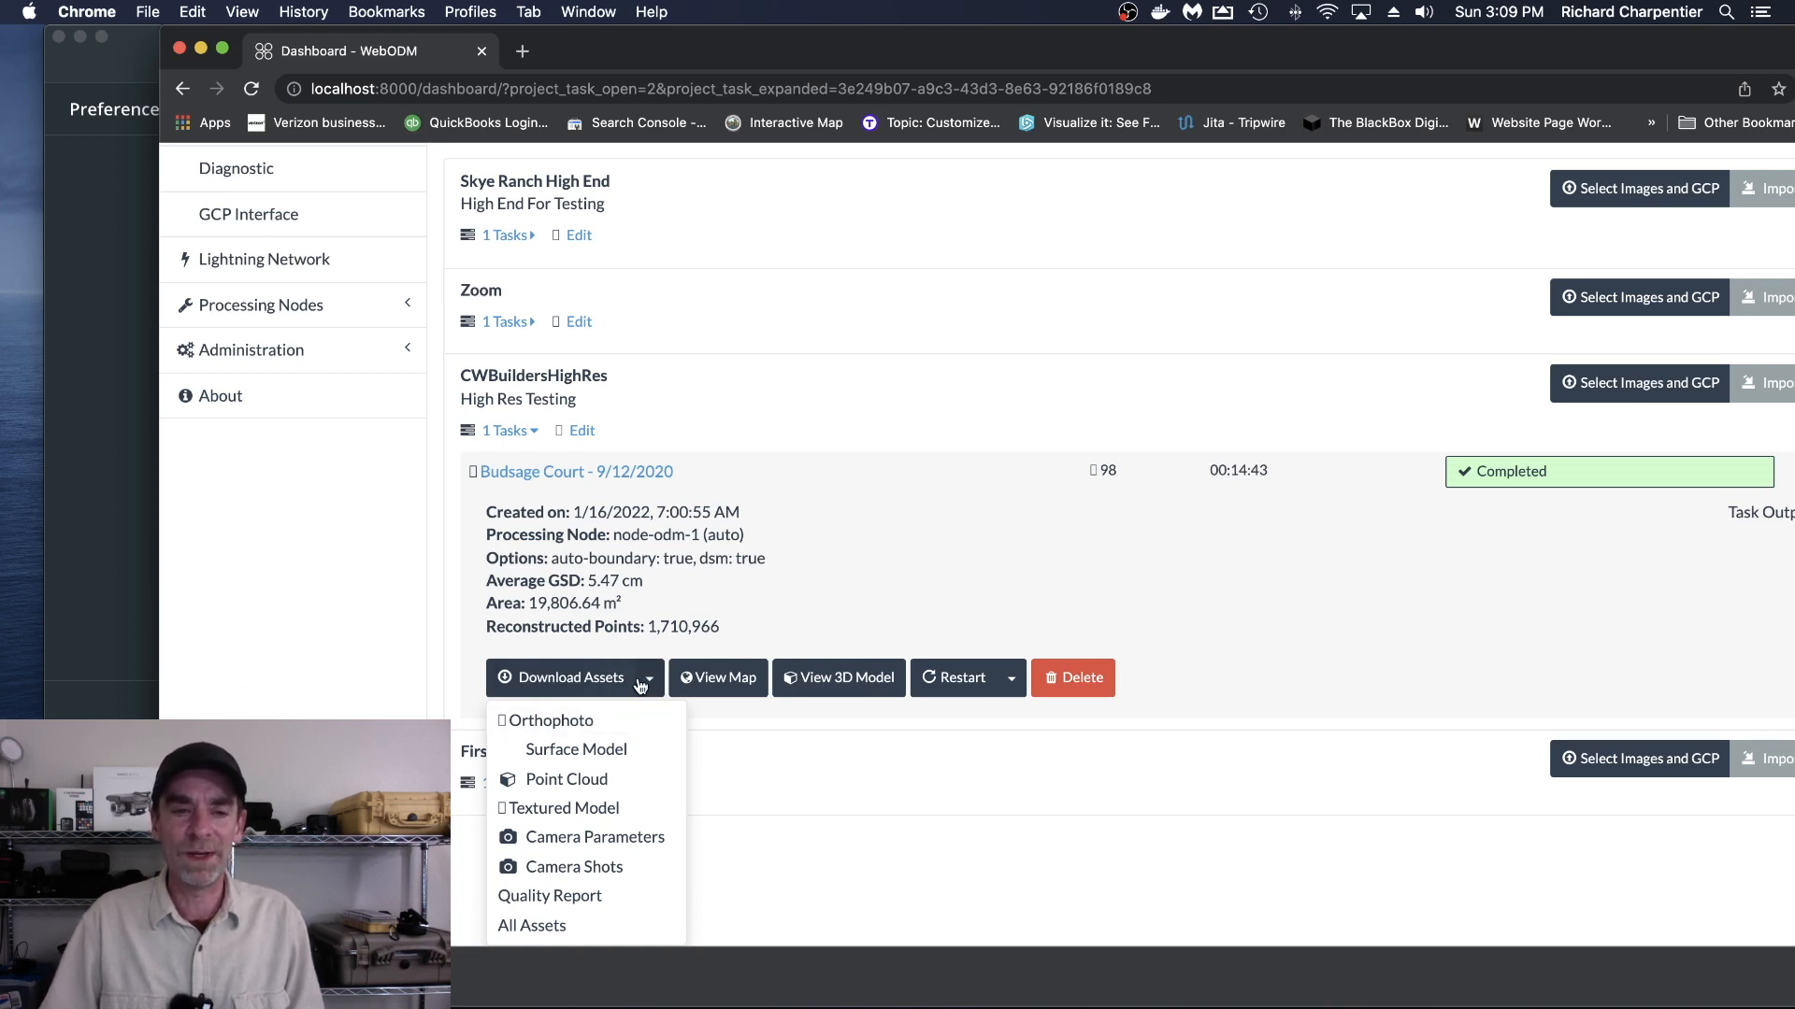
drag(912, 49, 939, 48)
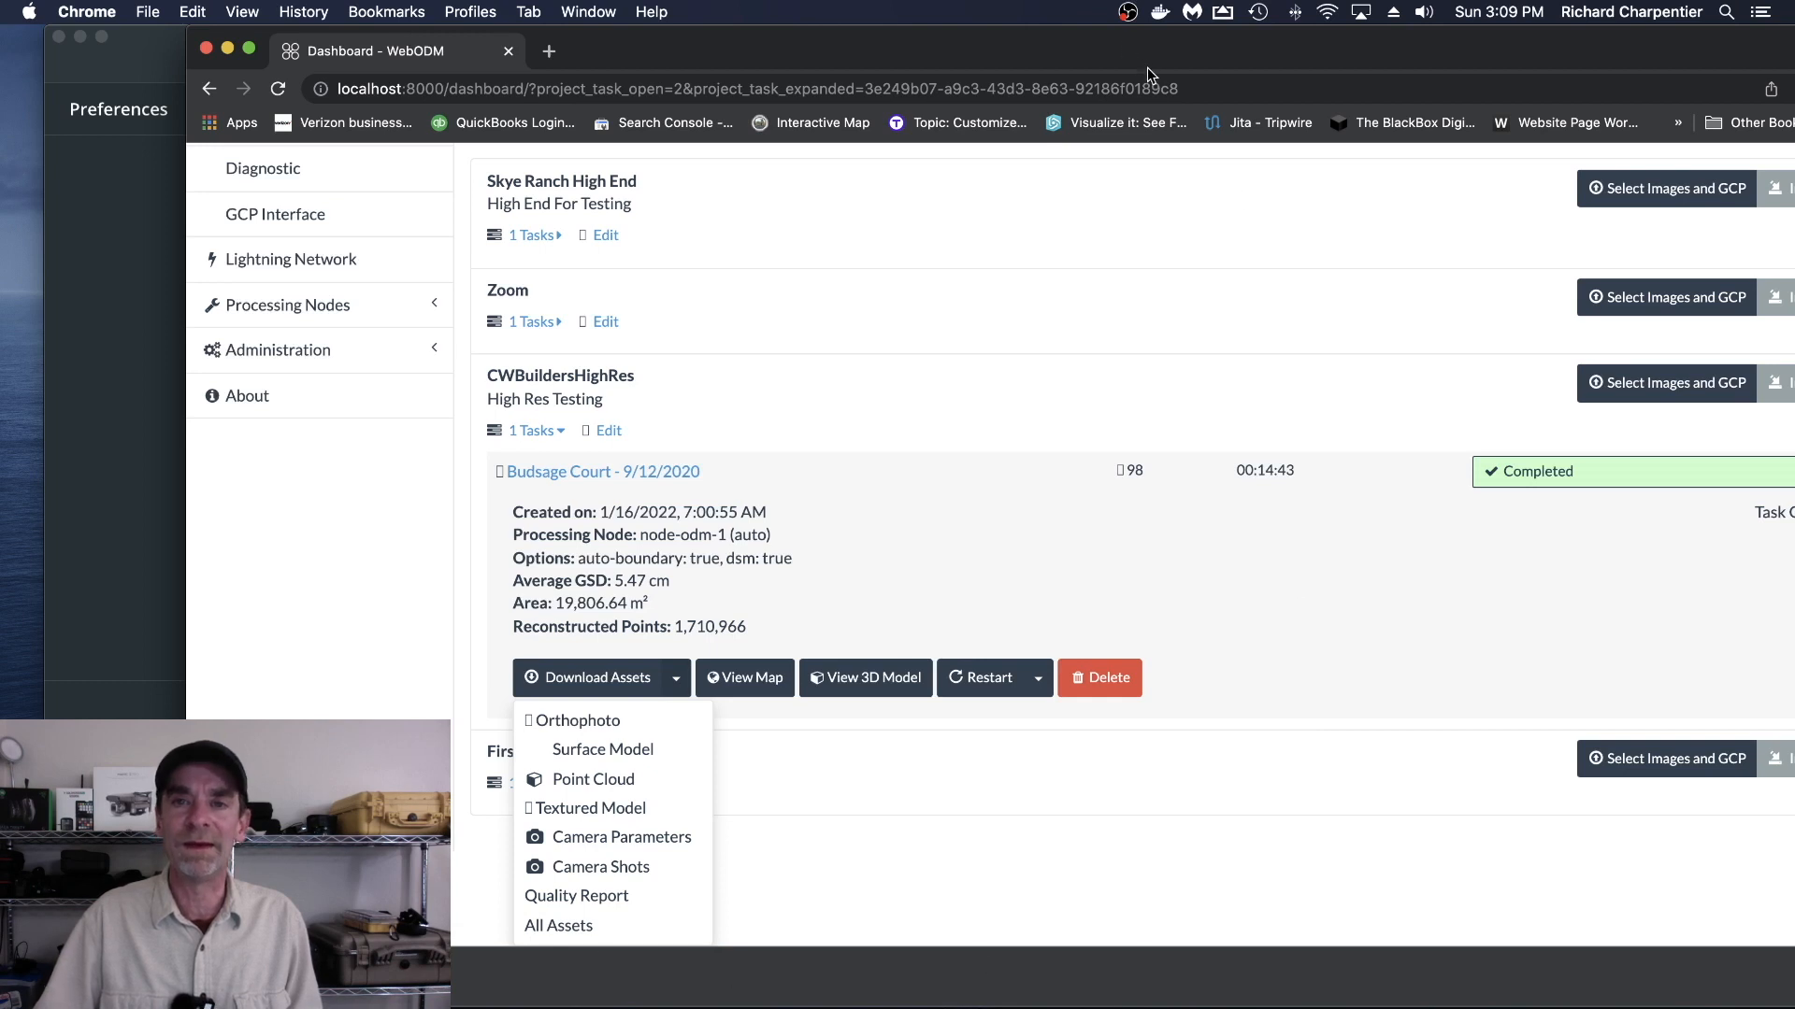
- Move the browser window back to fill the screen and dismiss the browser's downloads bar
drag(1154, 54, 953, 36)
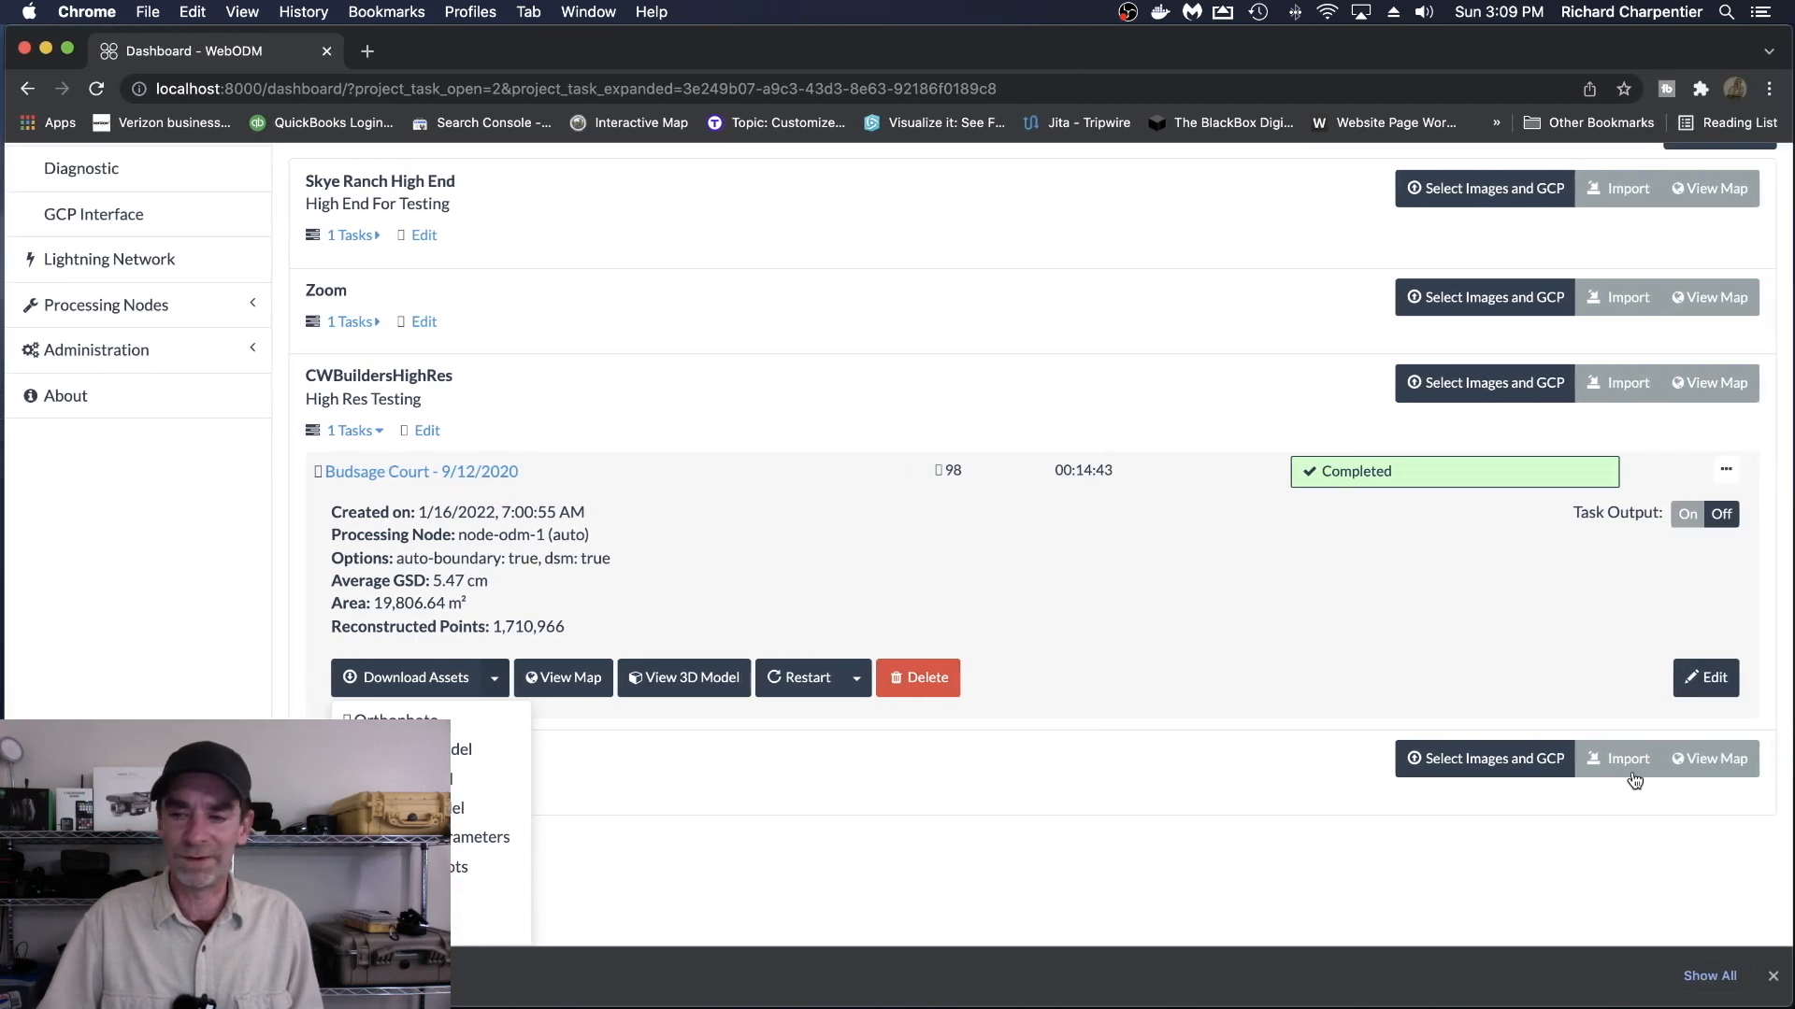
click(1773, 976)
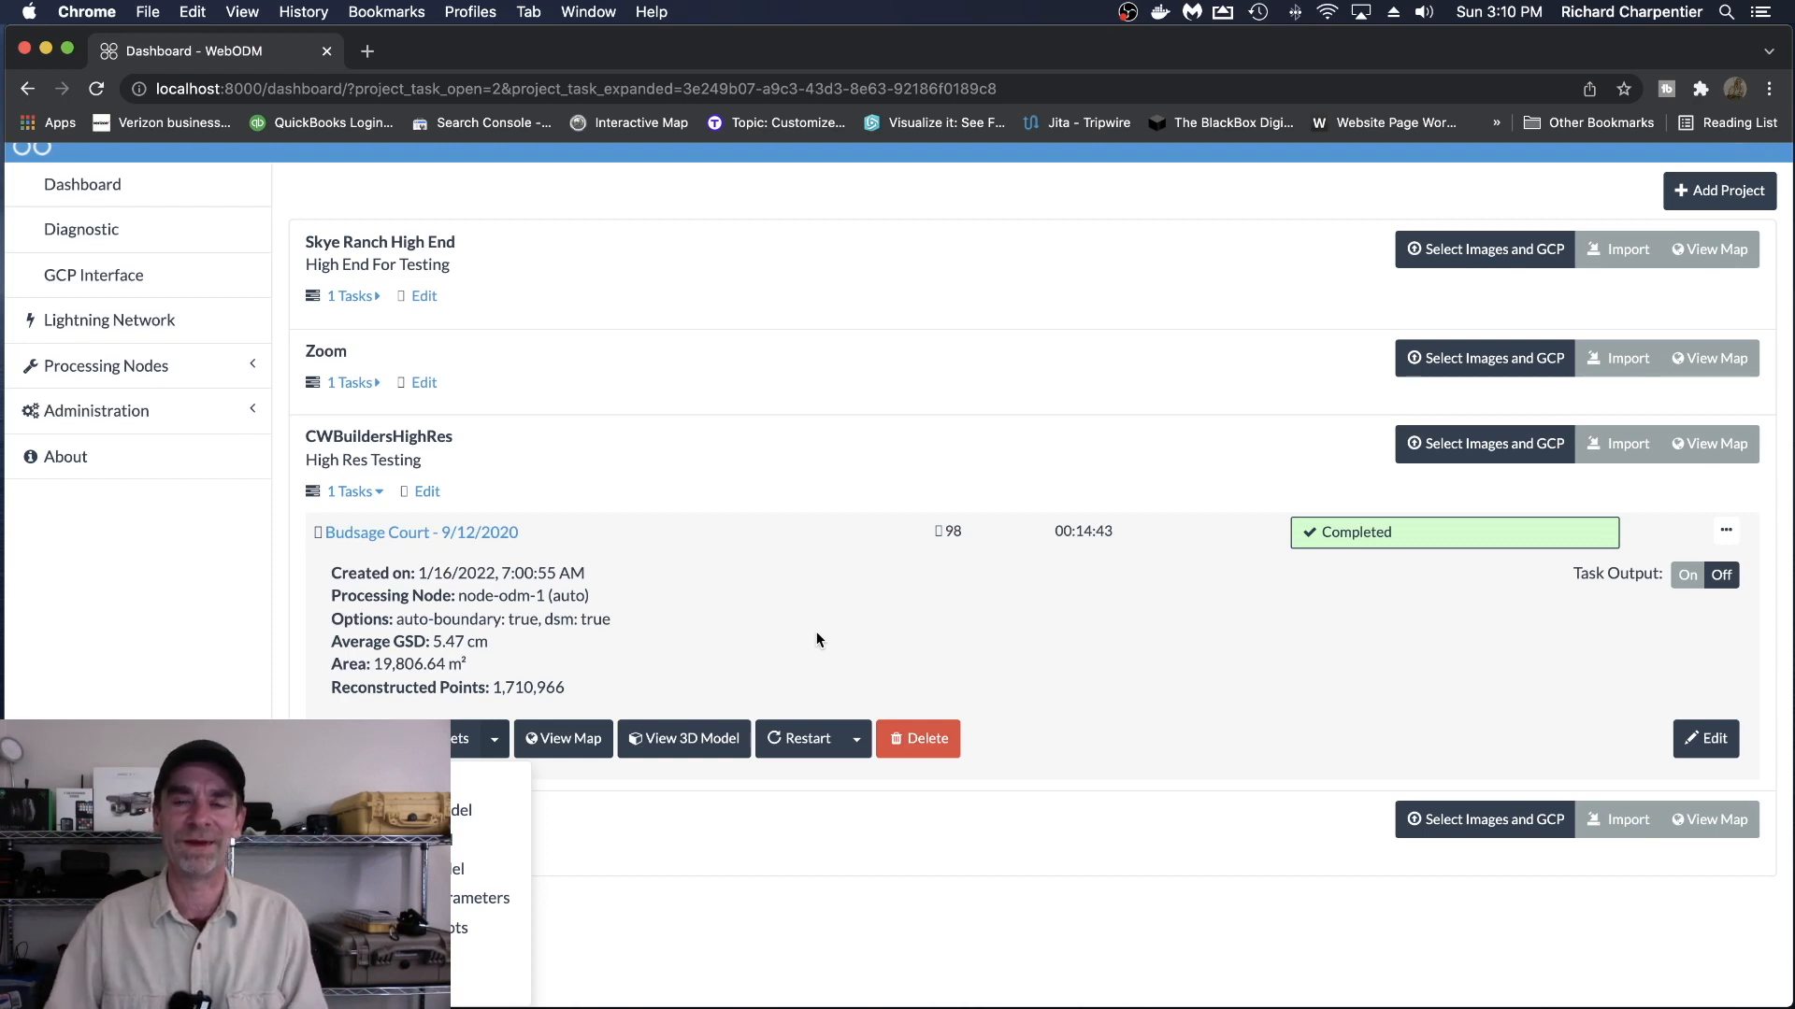
scroll(1018, 518, up, 1)
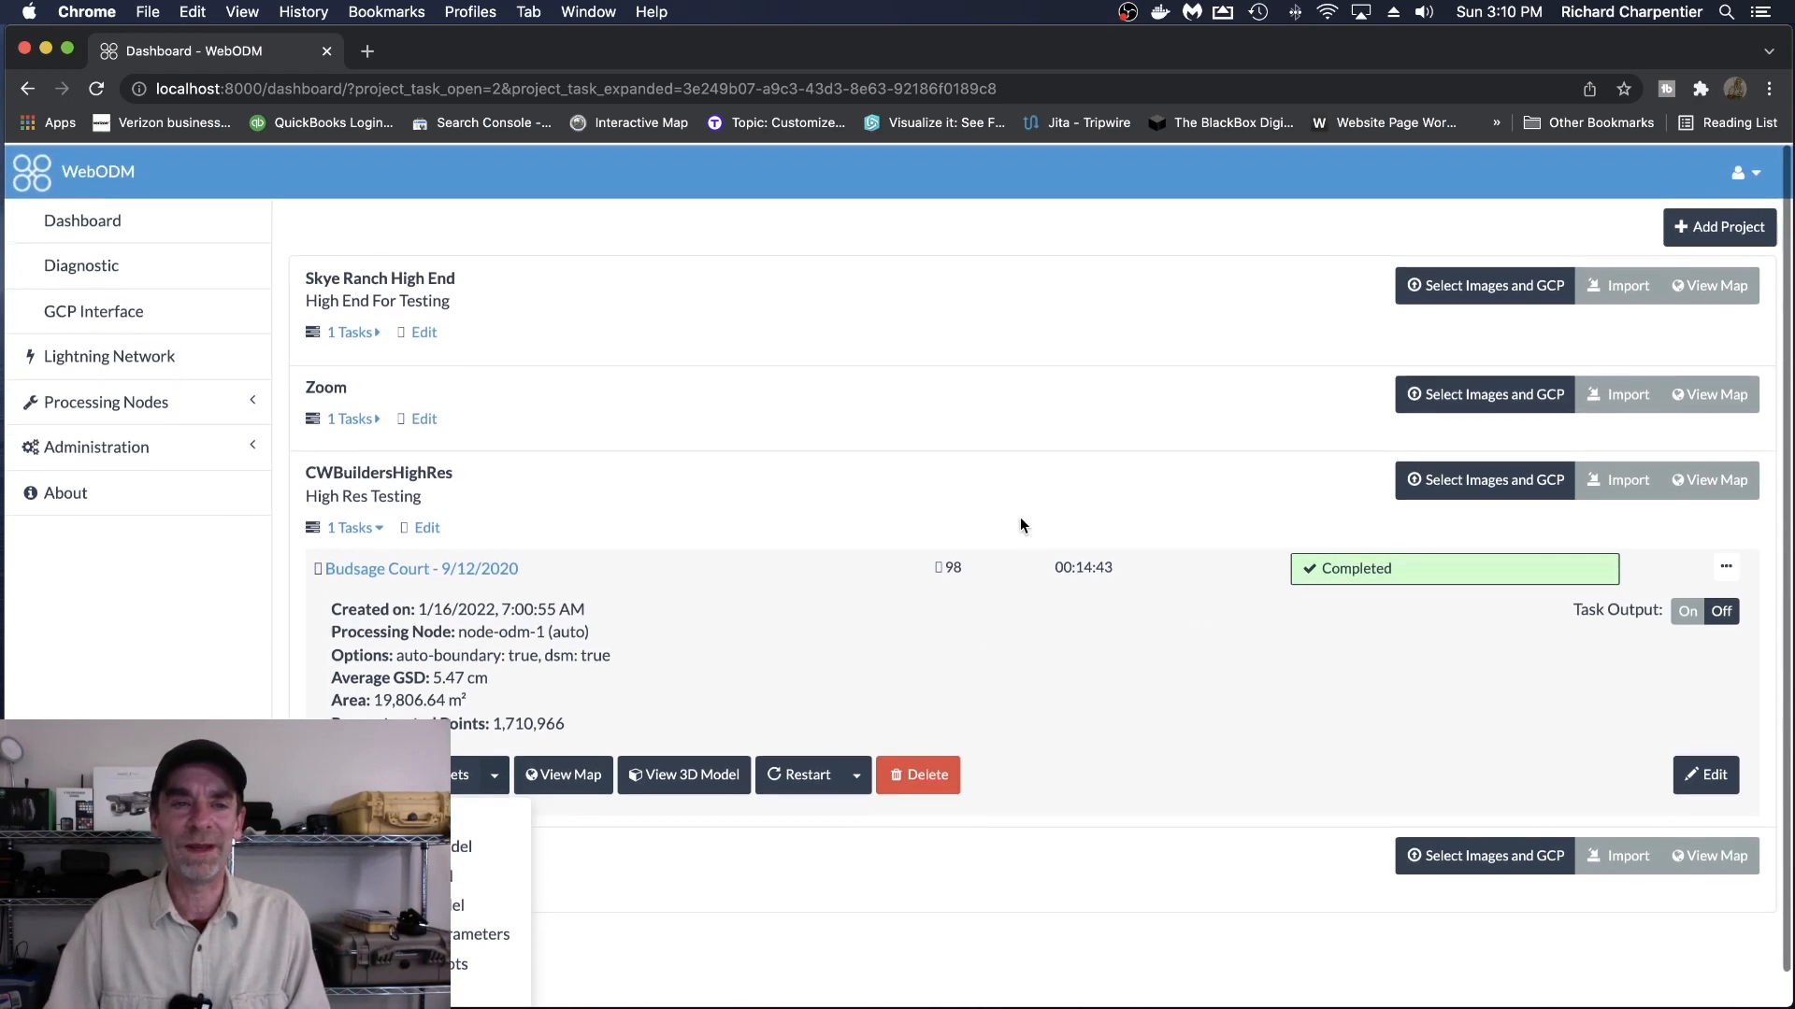